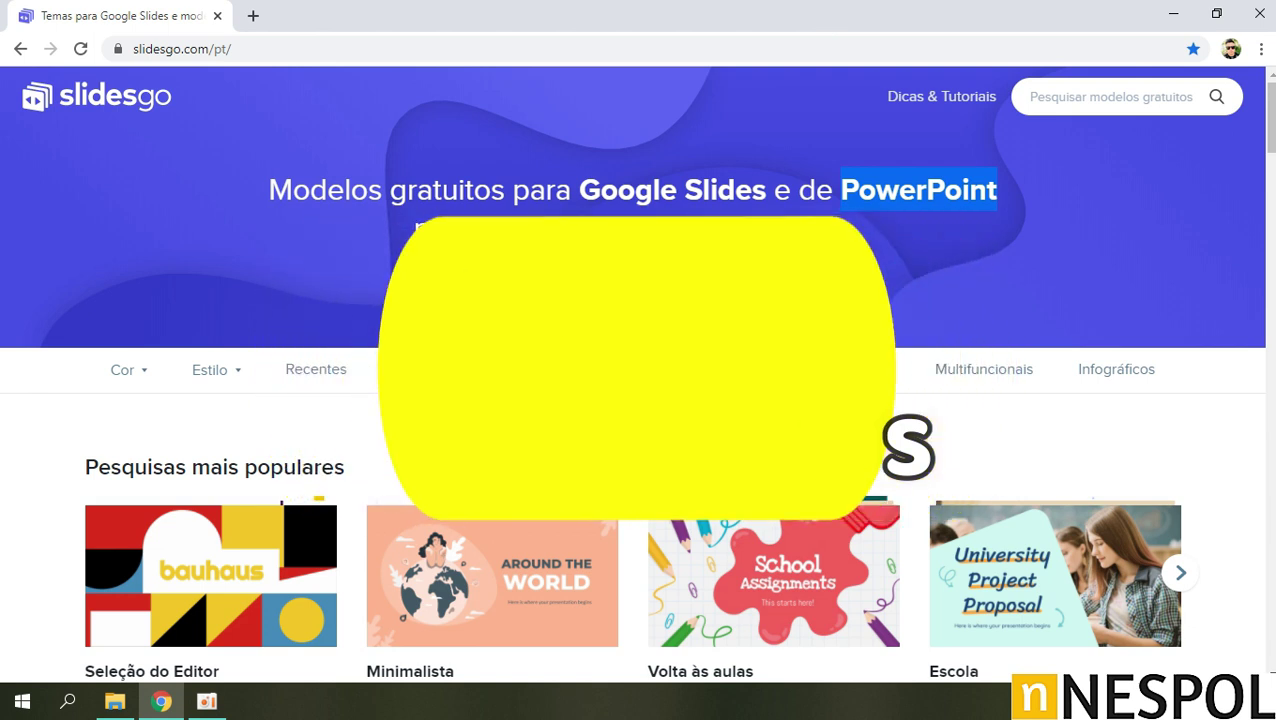
Scroll through the Slidesgo home page to browse the featured templates.
scroll(757, 441, "down", 1)
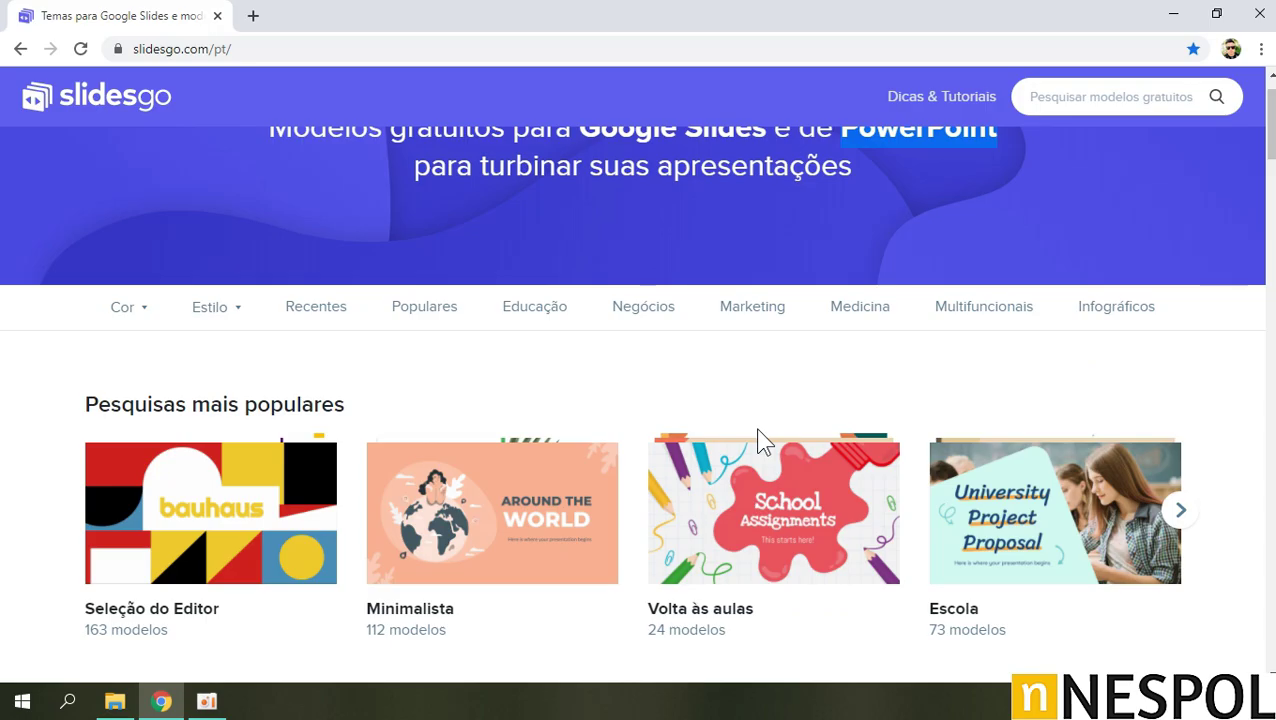
scroll(763, 455, "up", 1)
scroll(725, 455, "down", 1)
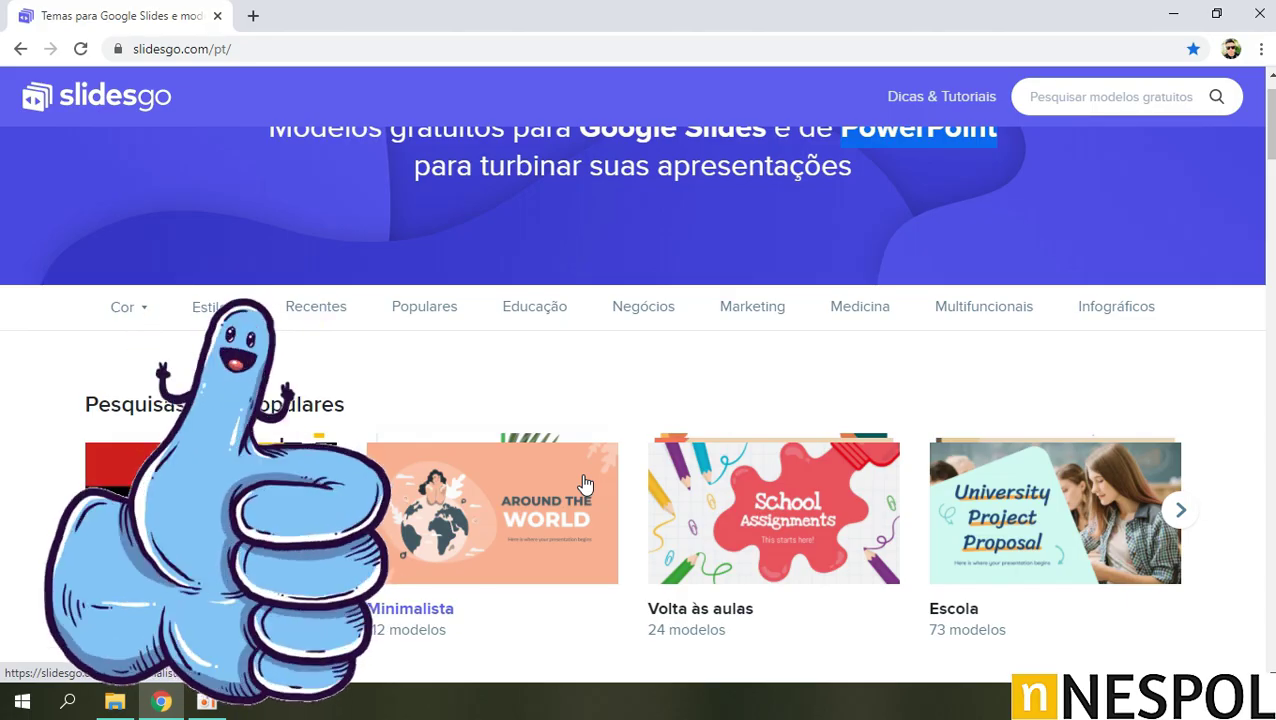
scroll(587, 488, "down", 2)
scroll(590, 492, "down", 4)
scroll(590, 492, "down", 3)
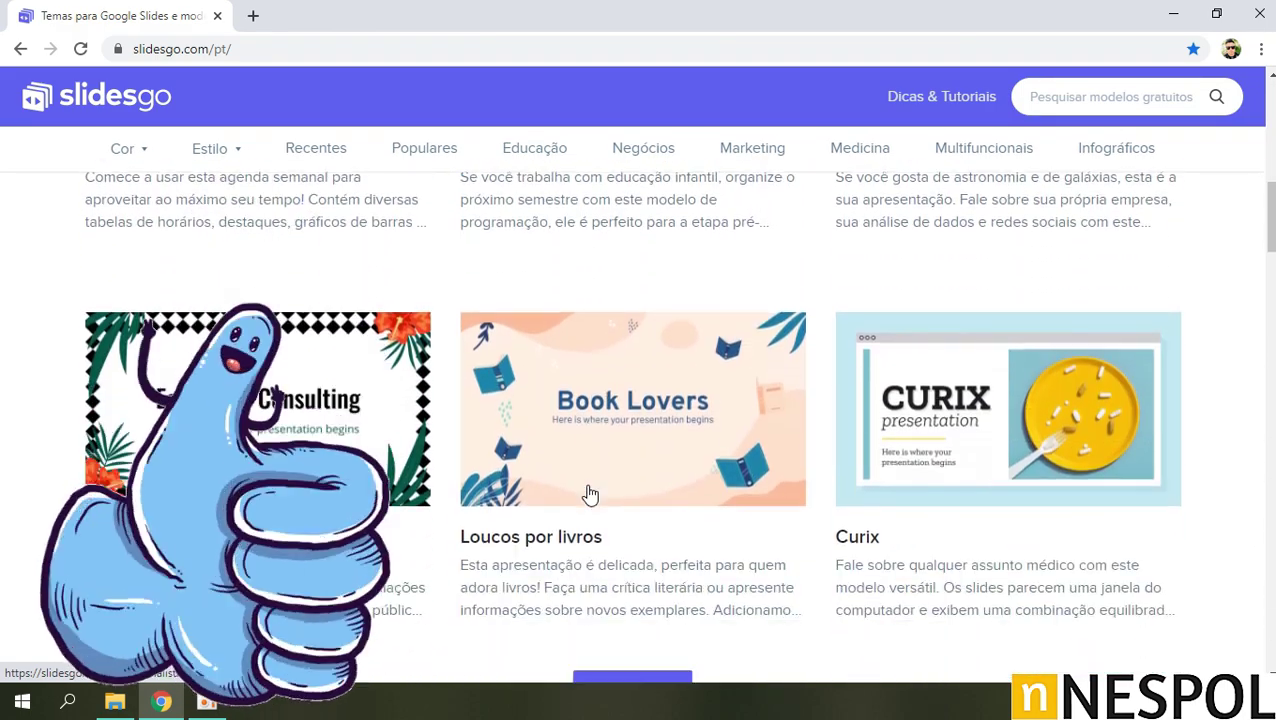
scroll(610, 488, "down", 3)
scroll(624, 484, "down", 1)
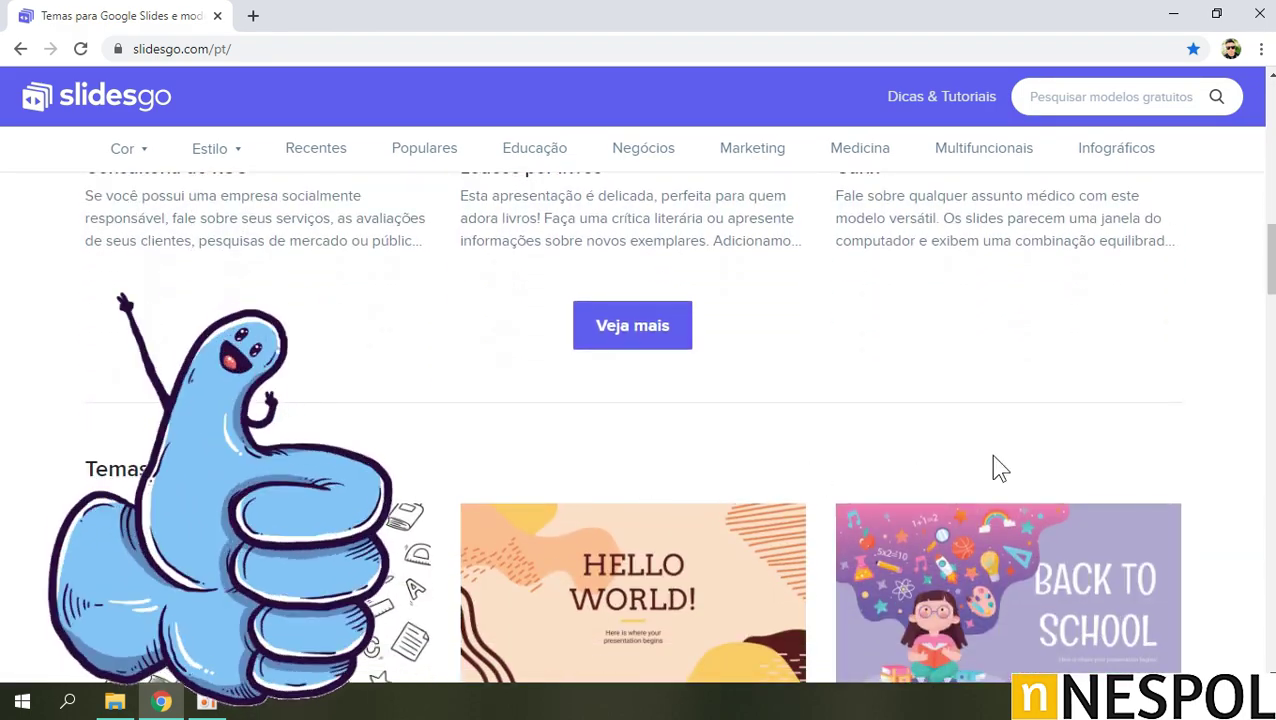
scroll(1262, 330, "down", 3)
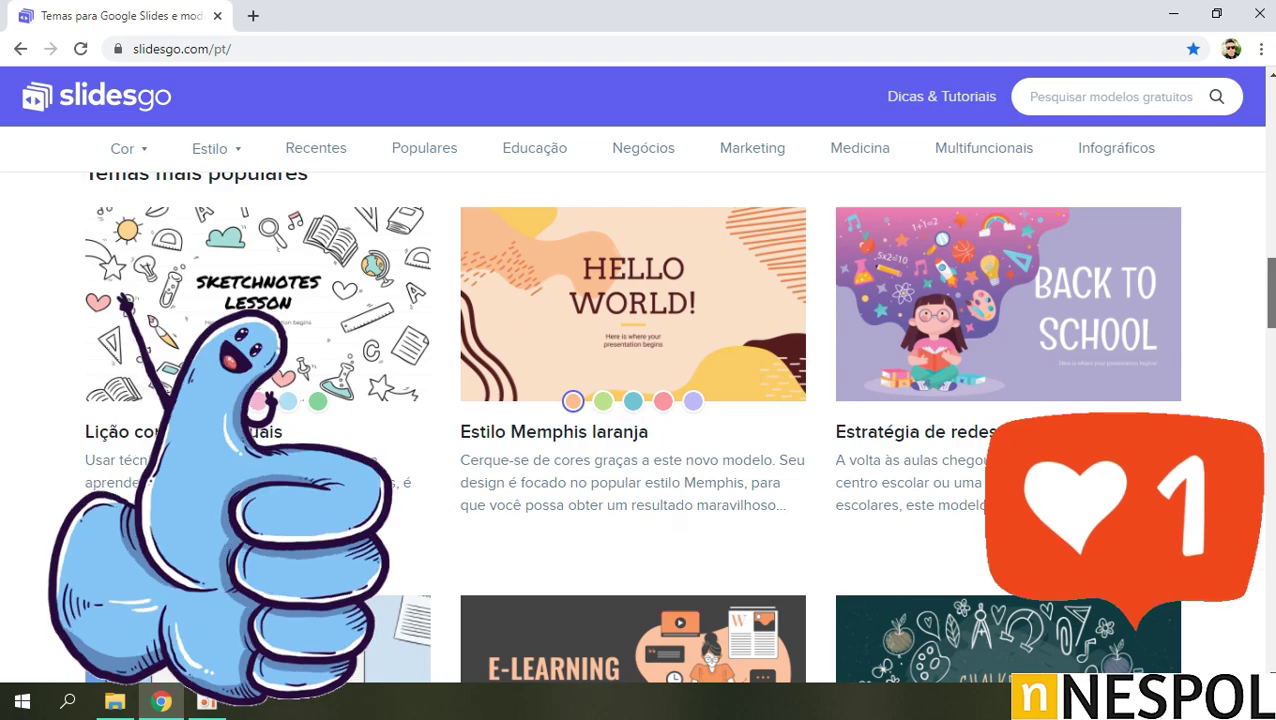
scroll(1262, 330, "down", 3)
scroll(640, 440, "down", 2)
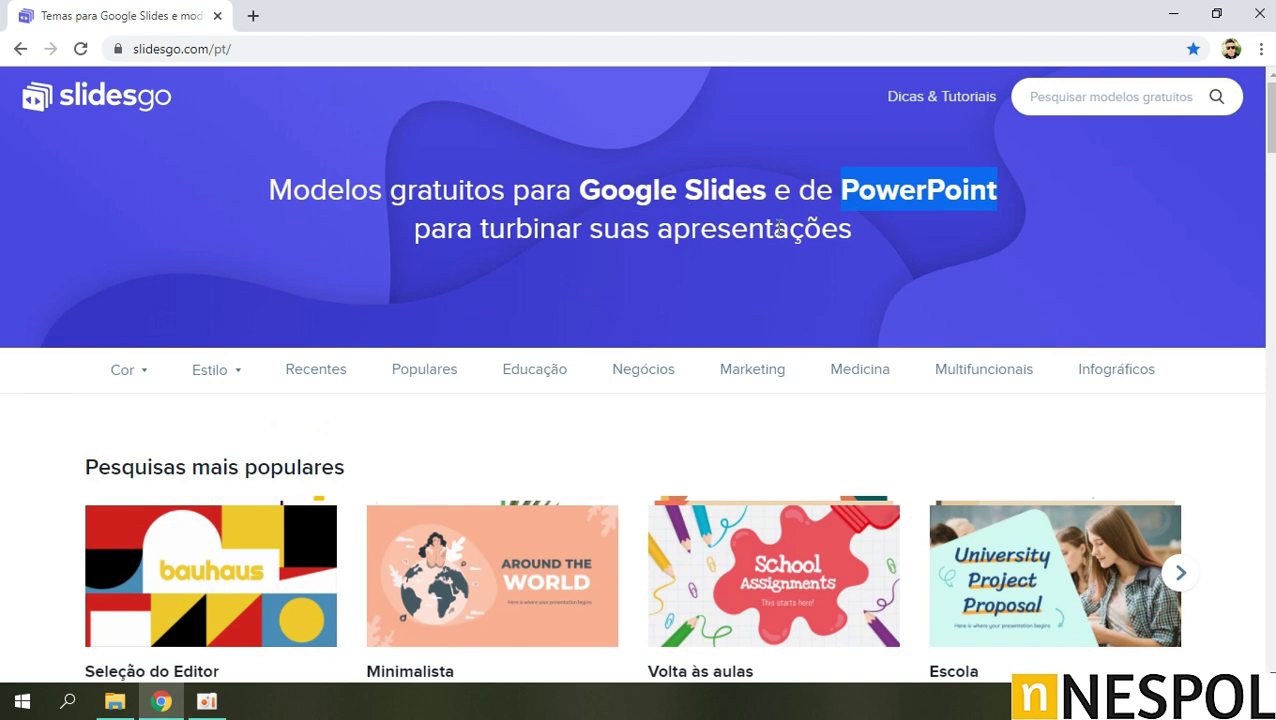
scroll(641, 220, "down", 1)
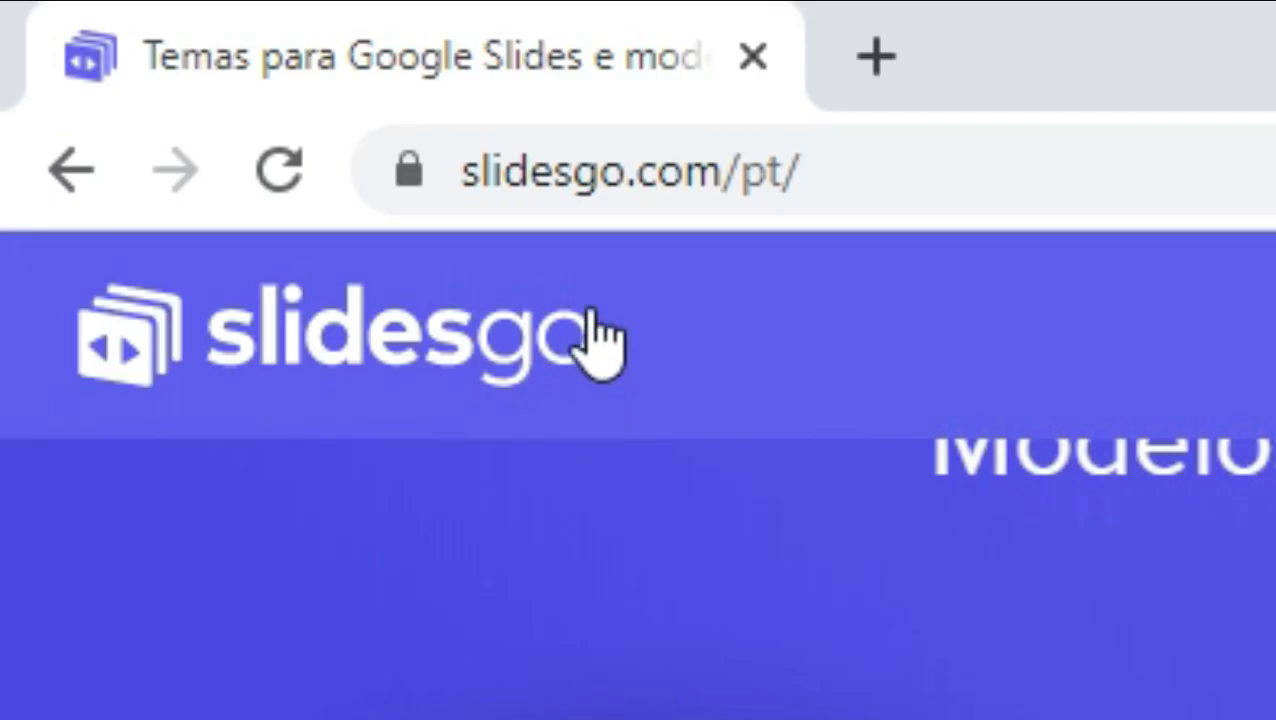
Inspect the site's web address, selecting slidesgo.com within the URL.
left_click(140, 50)
left_click(136, 51)
double_click(487, 160)
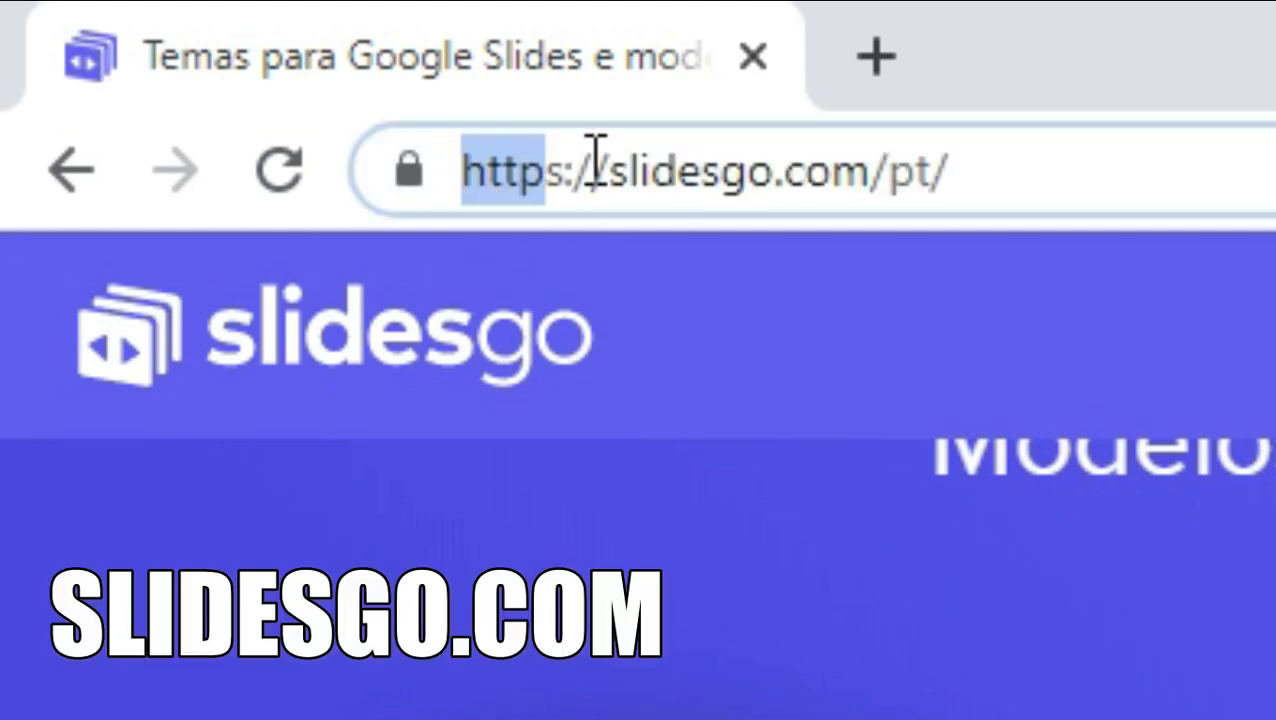
left_click(1147, 160)
left_click_drag(950, 172, 521, 199)
left_click(547, 172)
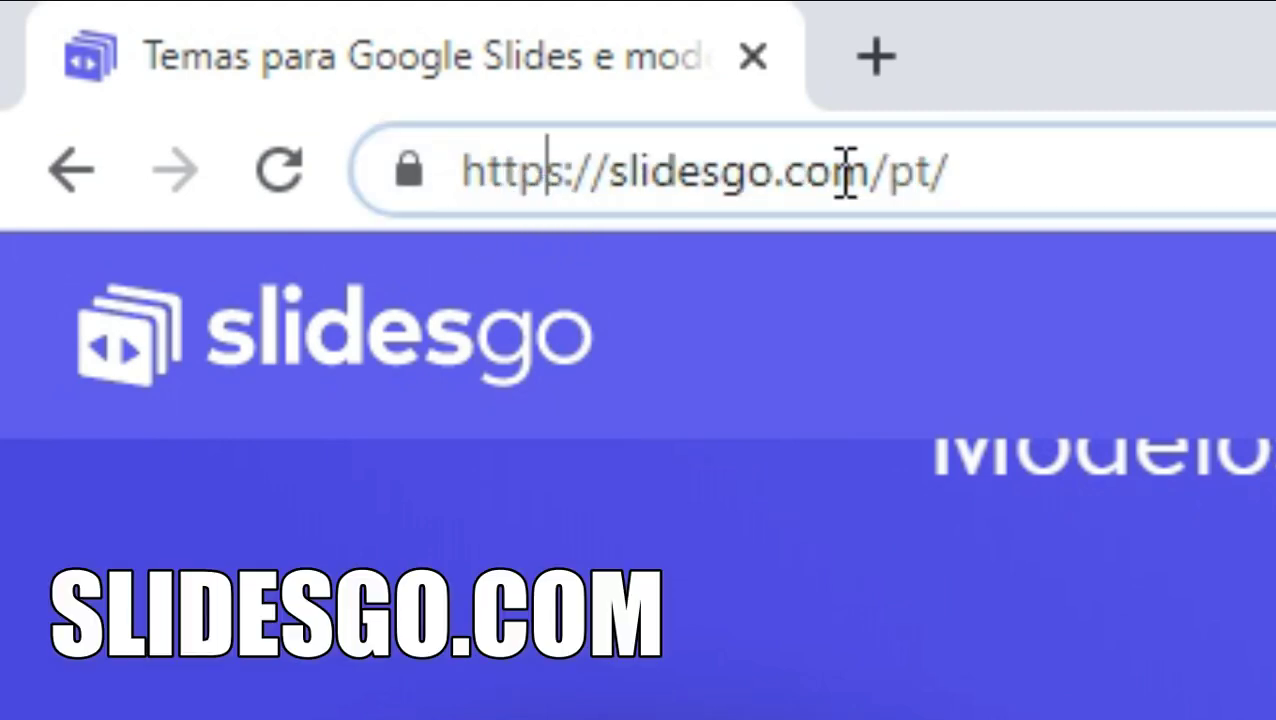
left_click_drag(872, 160, 610, 165)
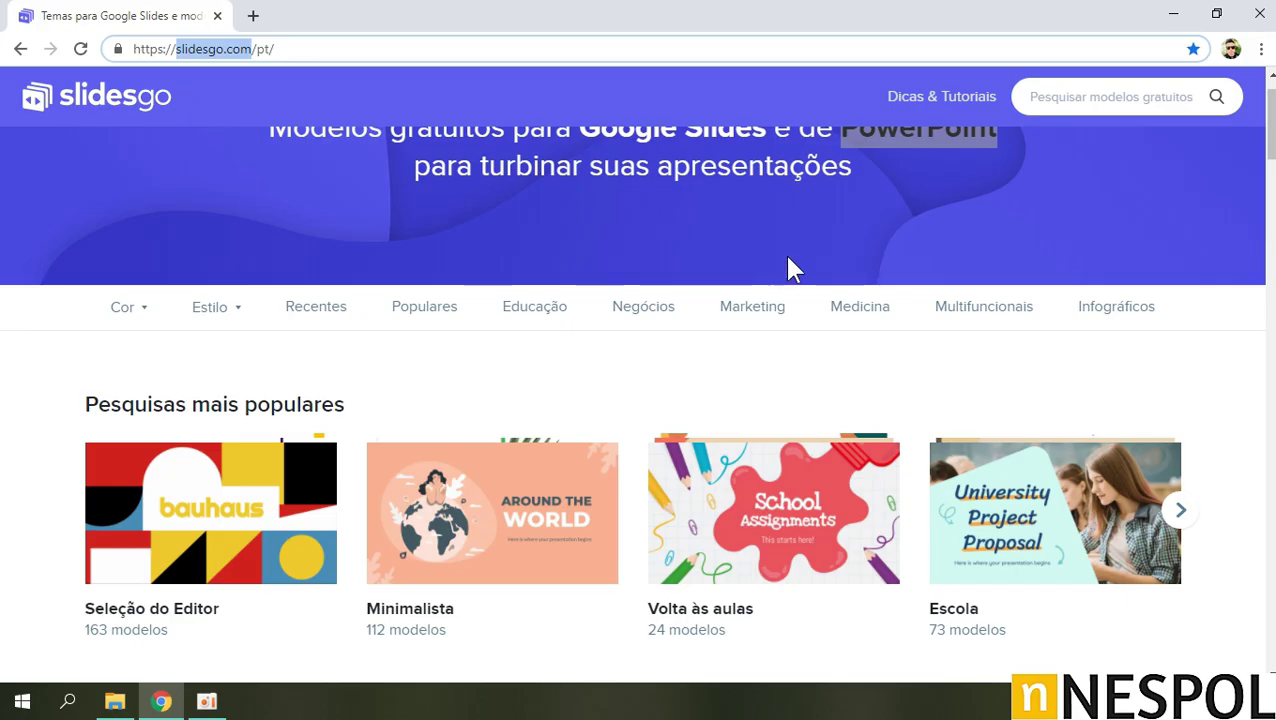
Open the Educação template category from the category bar.
scroll(785, 255, "up", 1)
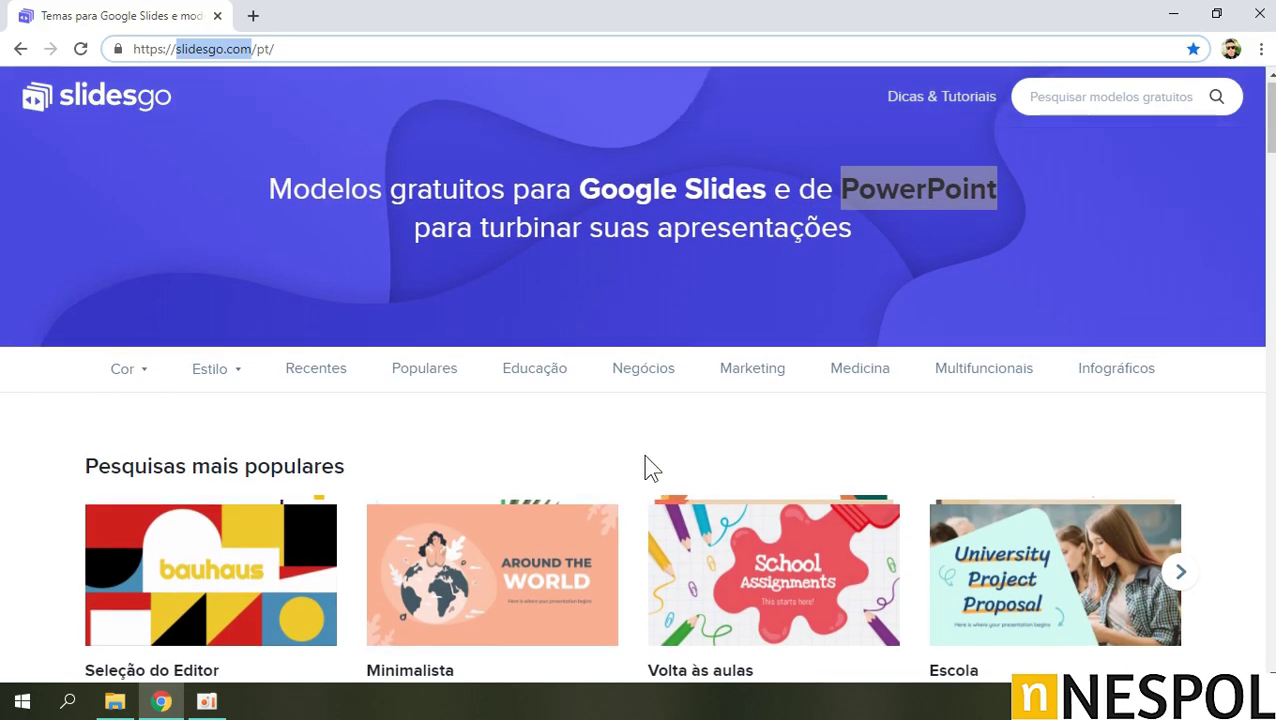
scroll(660, 450, "down", 1)
scroll(720, 415, "up", 1)
mouse_move(145, 395)
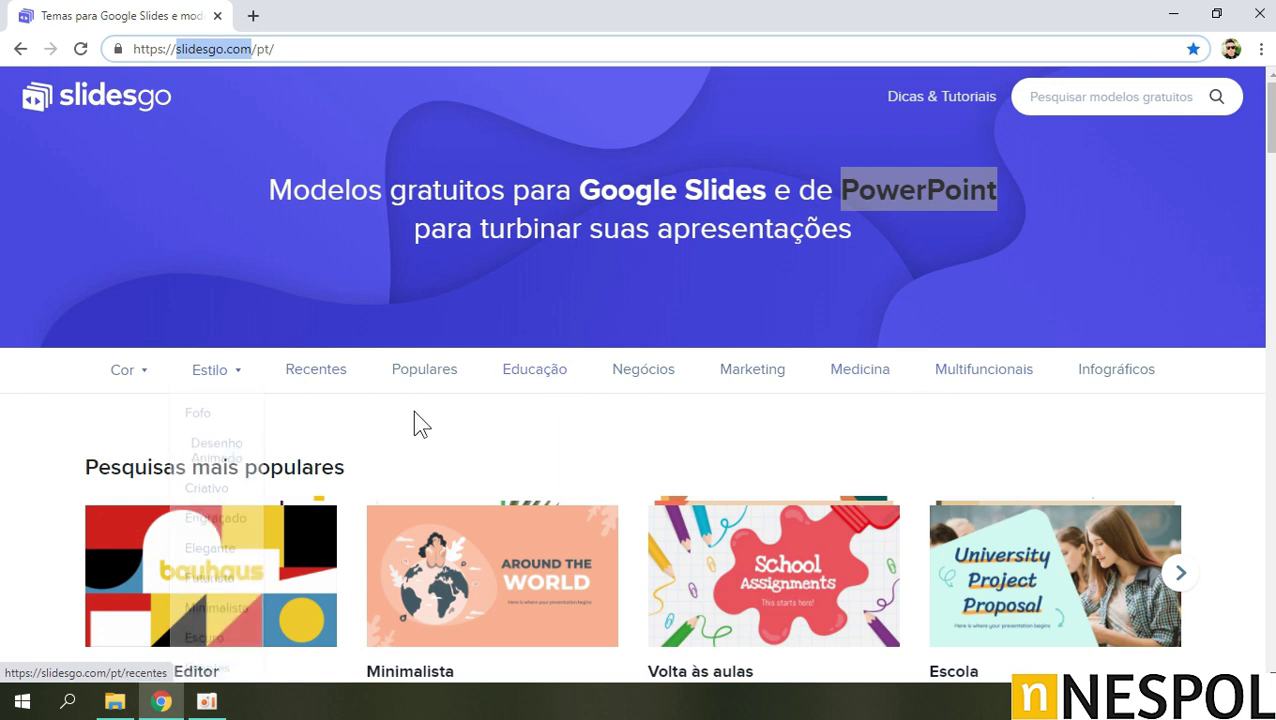
left_click(545, 371)
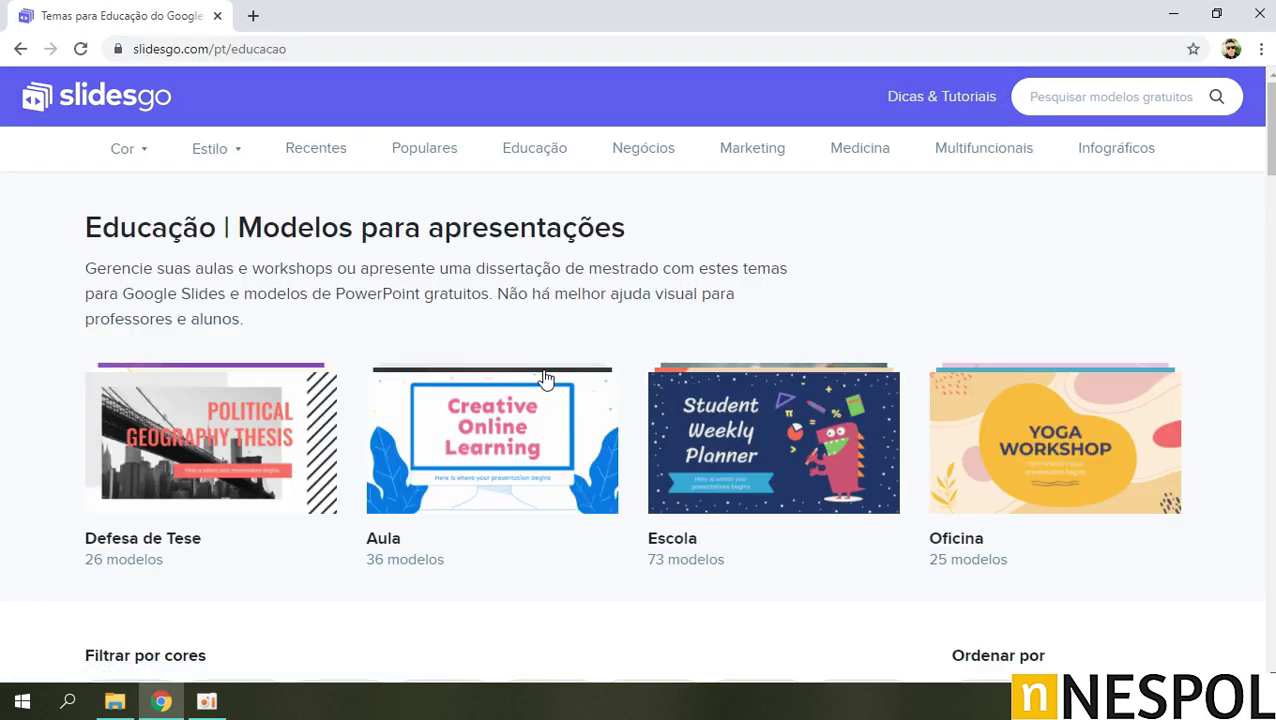
left_click_drag(88, 237, 236, 272)
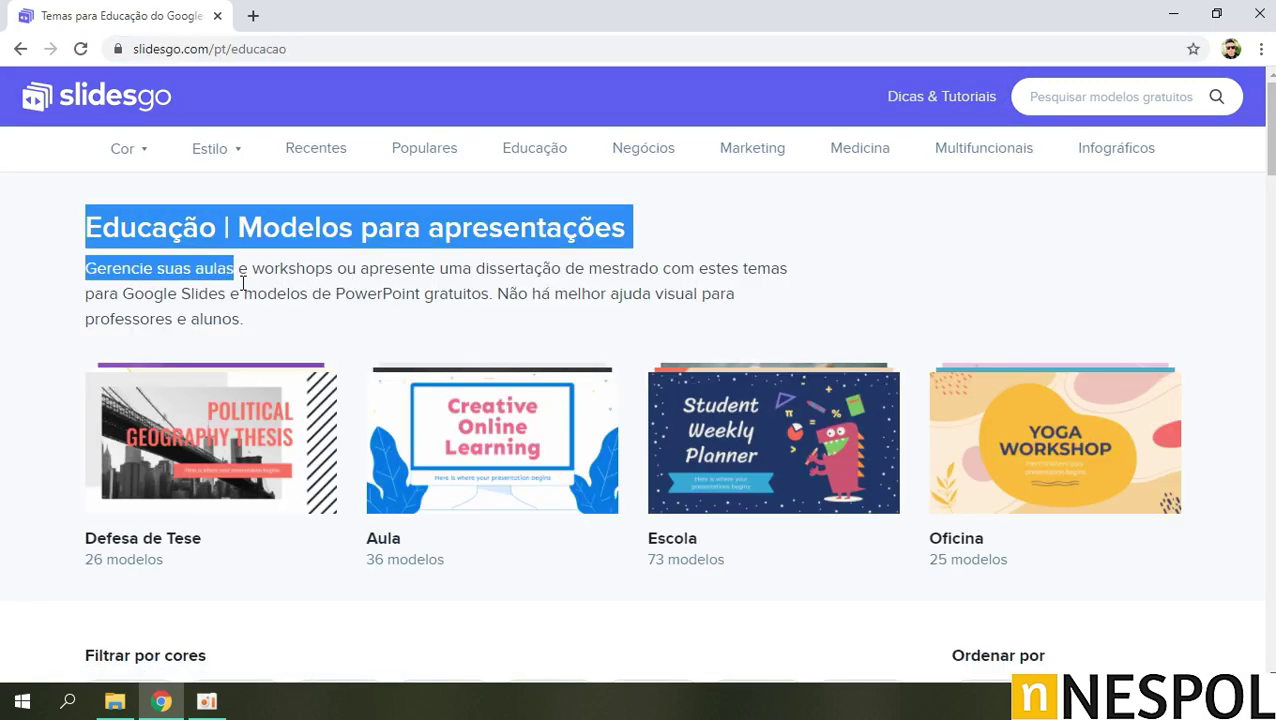
left_click(271, 316)
Scroll through the first page of Educação templates.
scroll(1175, 322, "down", 1)
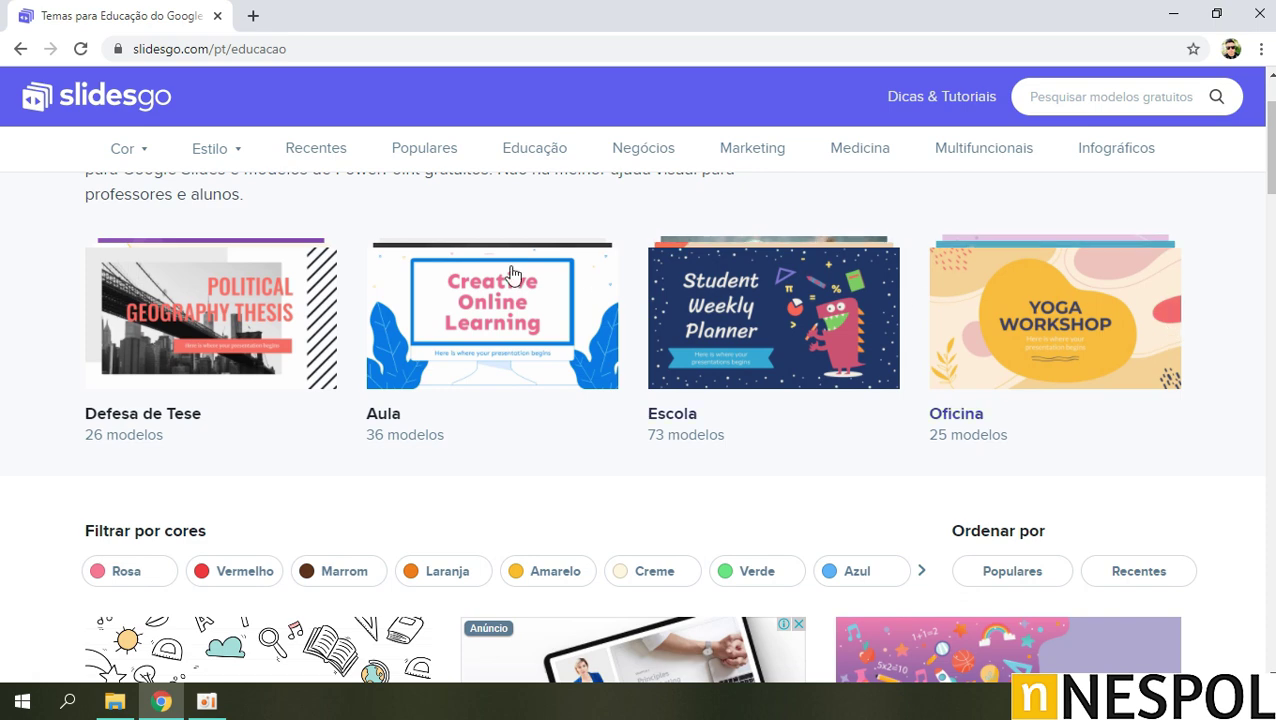
scroll(404, 386, "down", 2)
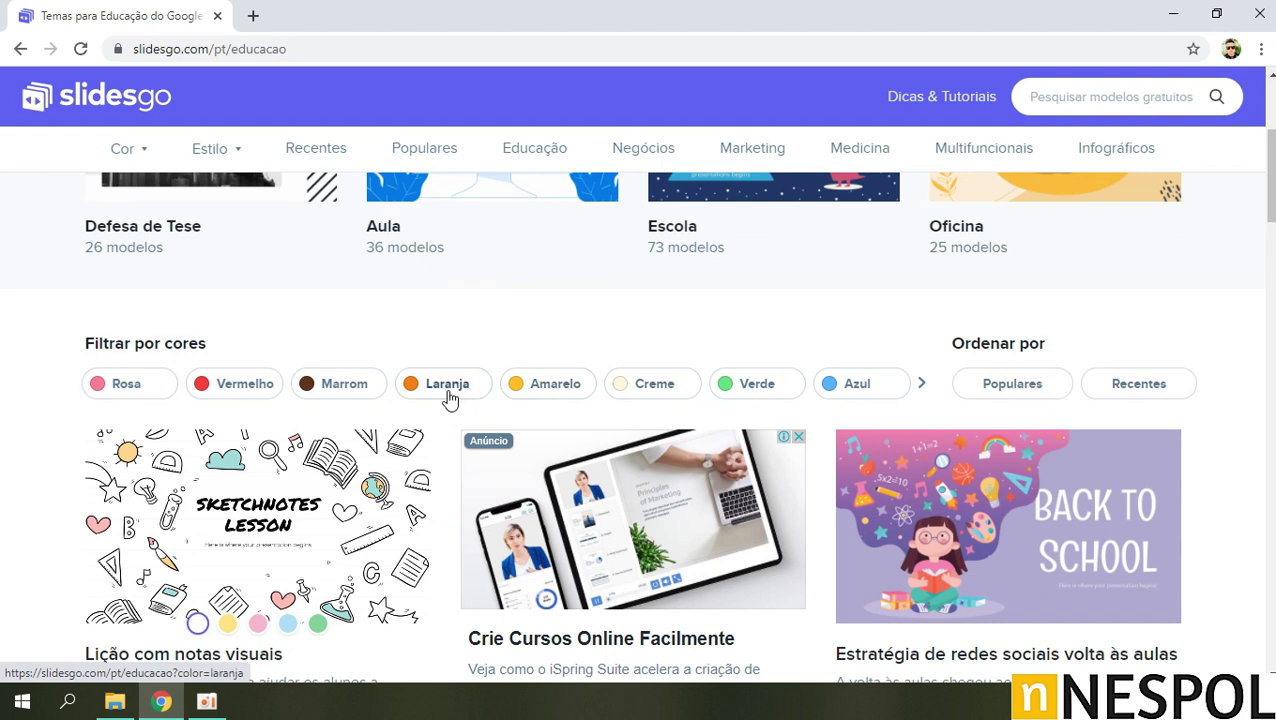
scroll(676, 405, "down", 1)
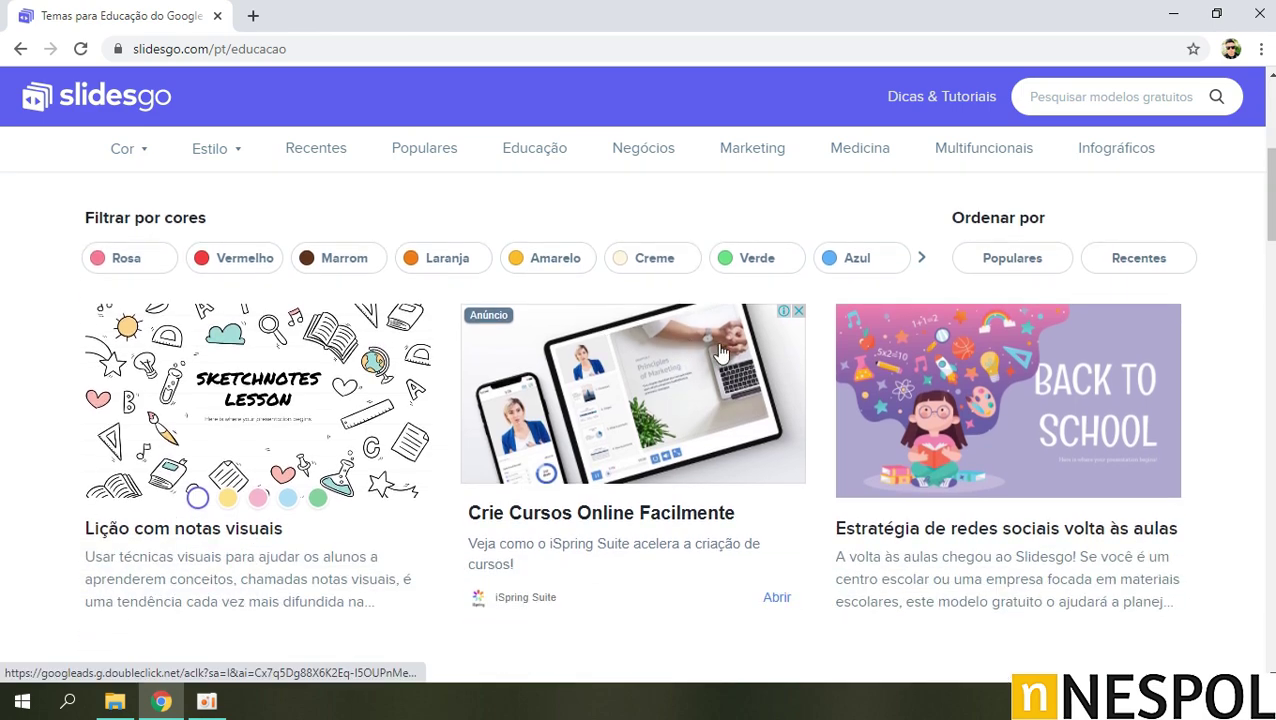
scroll(540, 395, "down", 2)
scroll(405, 385, "down", 3)
scroll(270, 372, "down", 3)
scroll(270, 373, "down", 3)
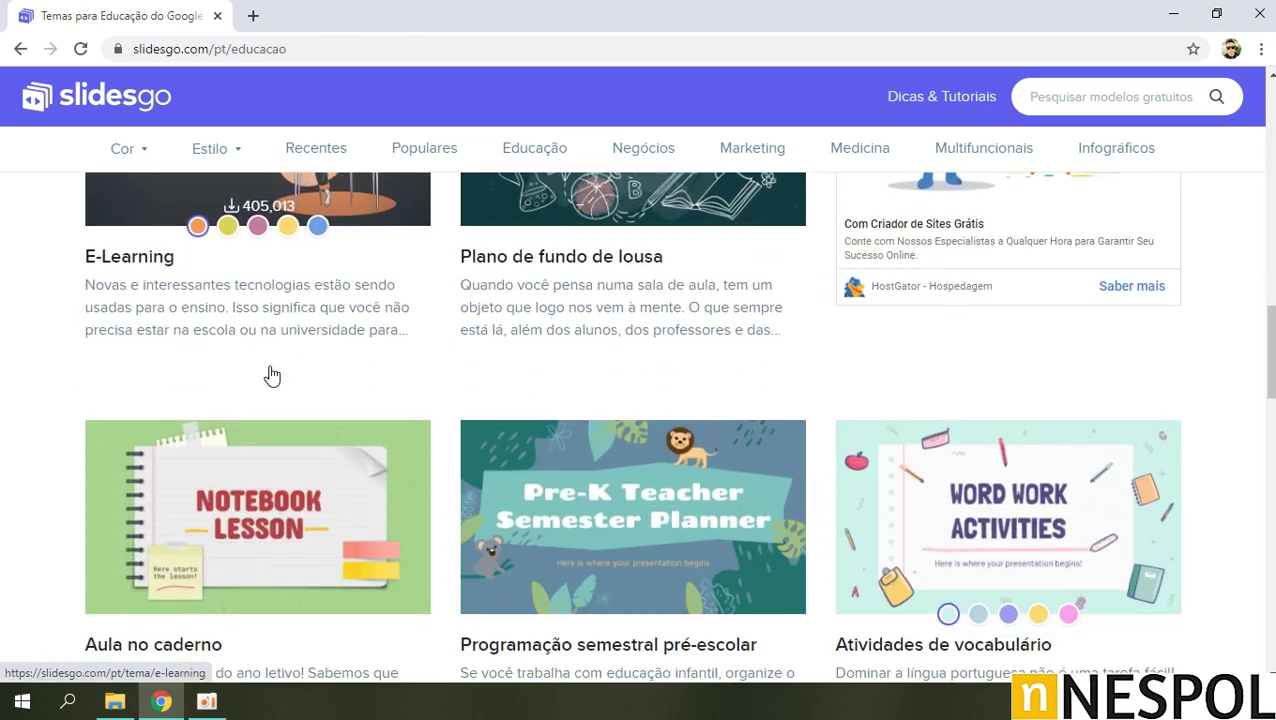
scroll(288, 384, "up", 2)
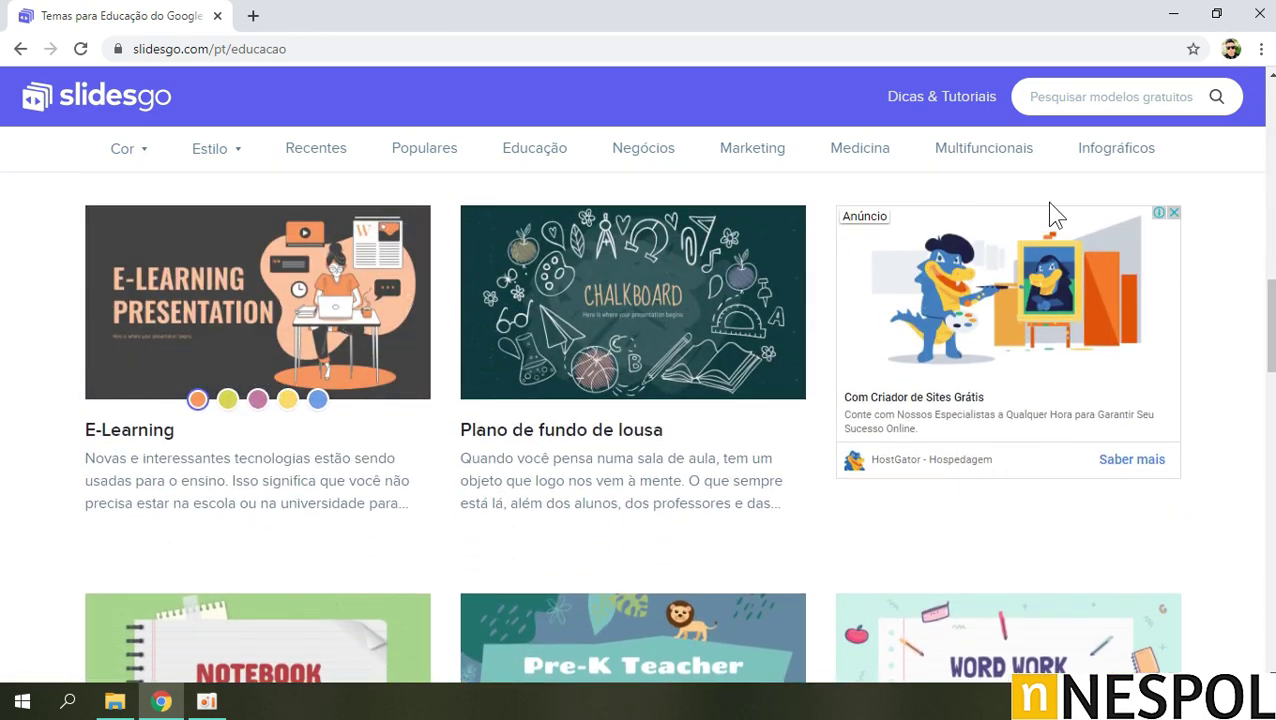
scroll(413, 379, "down", 3)
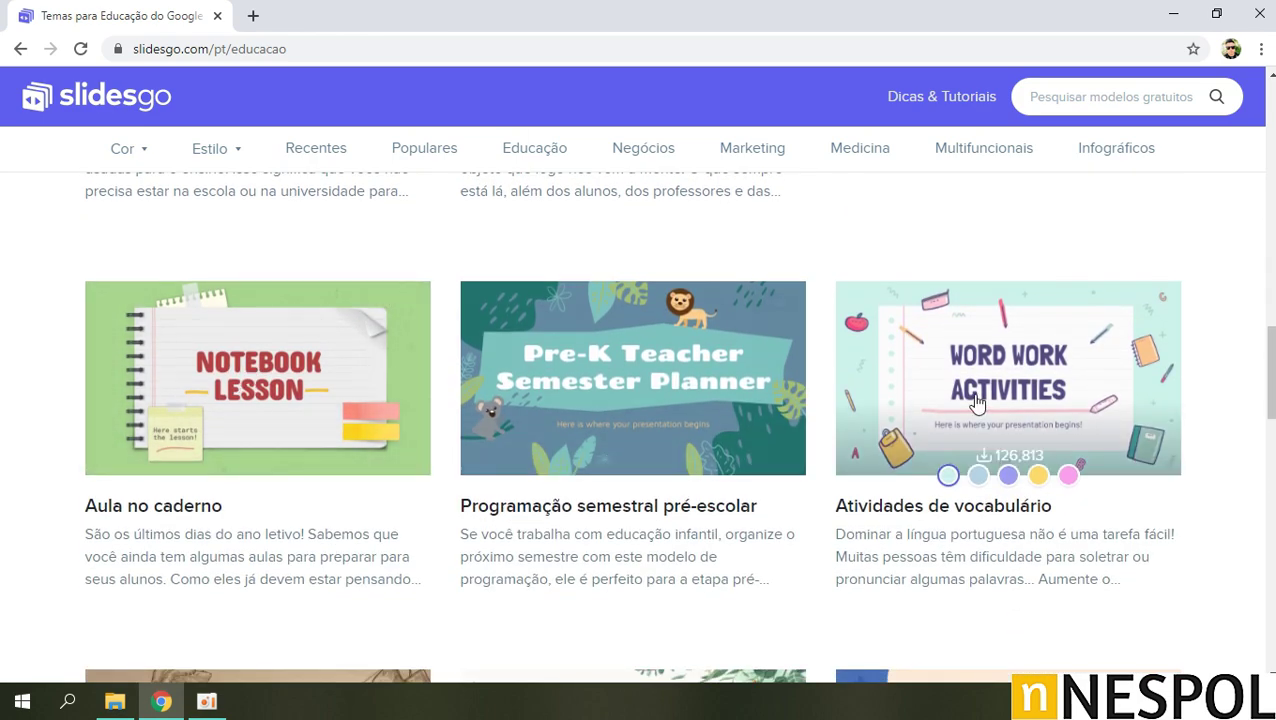
scroll(977, 384, "down", 2)
scroll(413, 347, "down", 2)
scroll(262, 359, "down", 3)
scroll(220, 313, "down", 1)
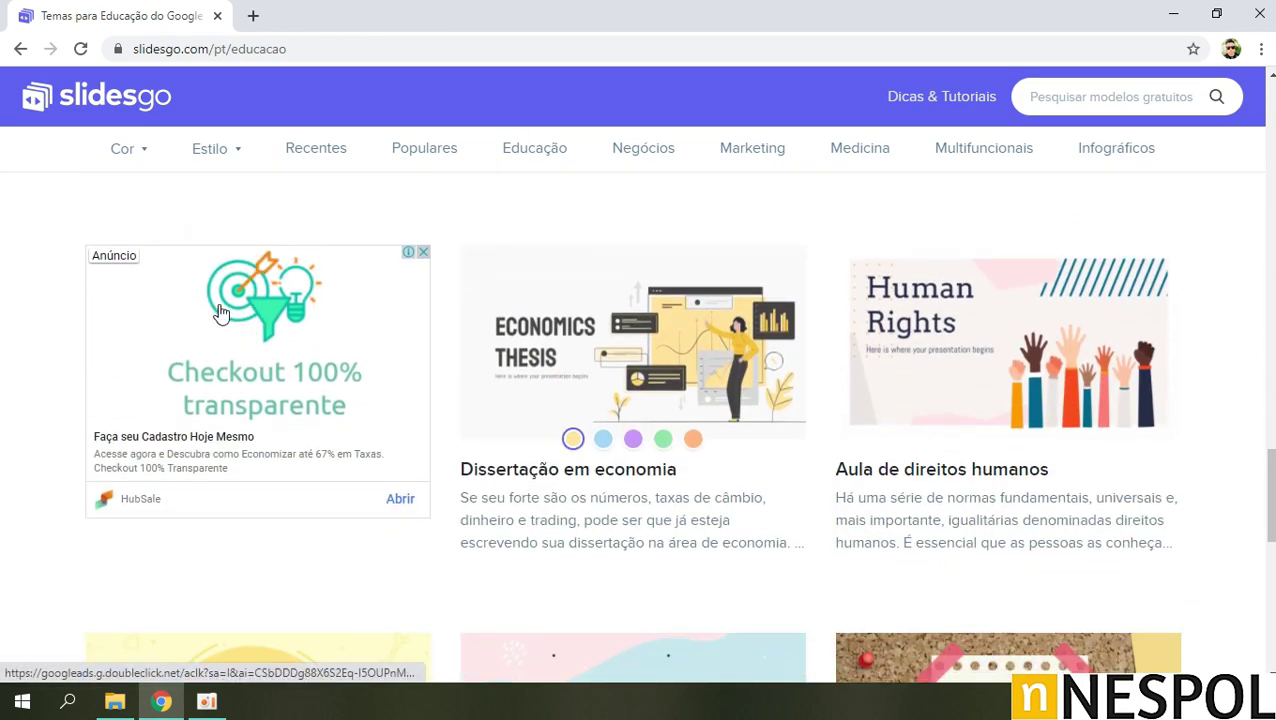
scroll(834, 330, "down", 2)
scroll(1000, 500, "down", 2)
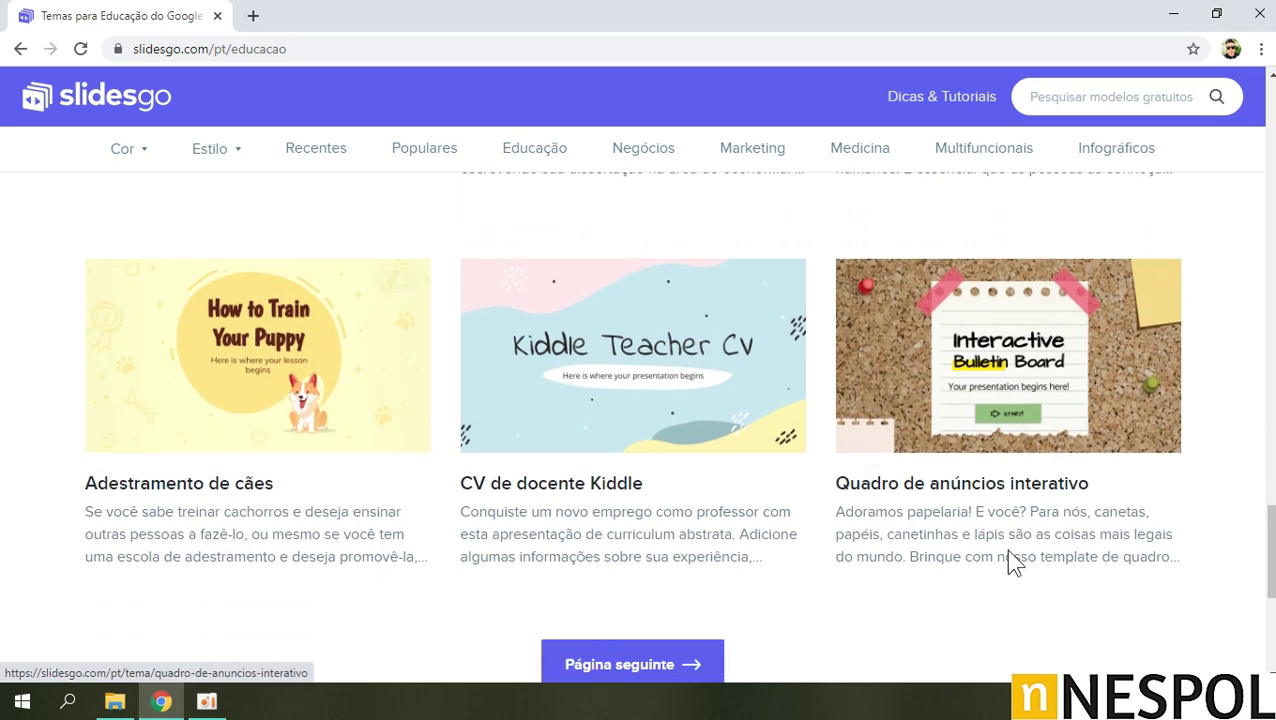
scroll(1008, 550, "down", 2)
scroll(823, 424, "up", 1)
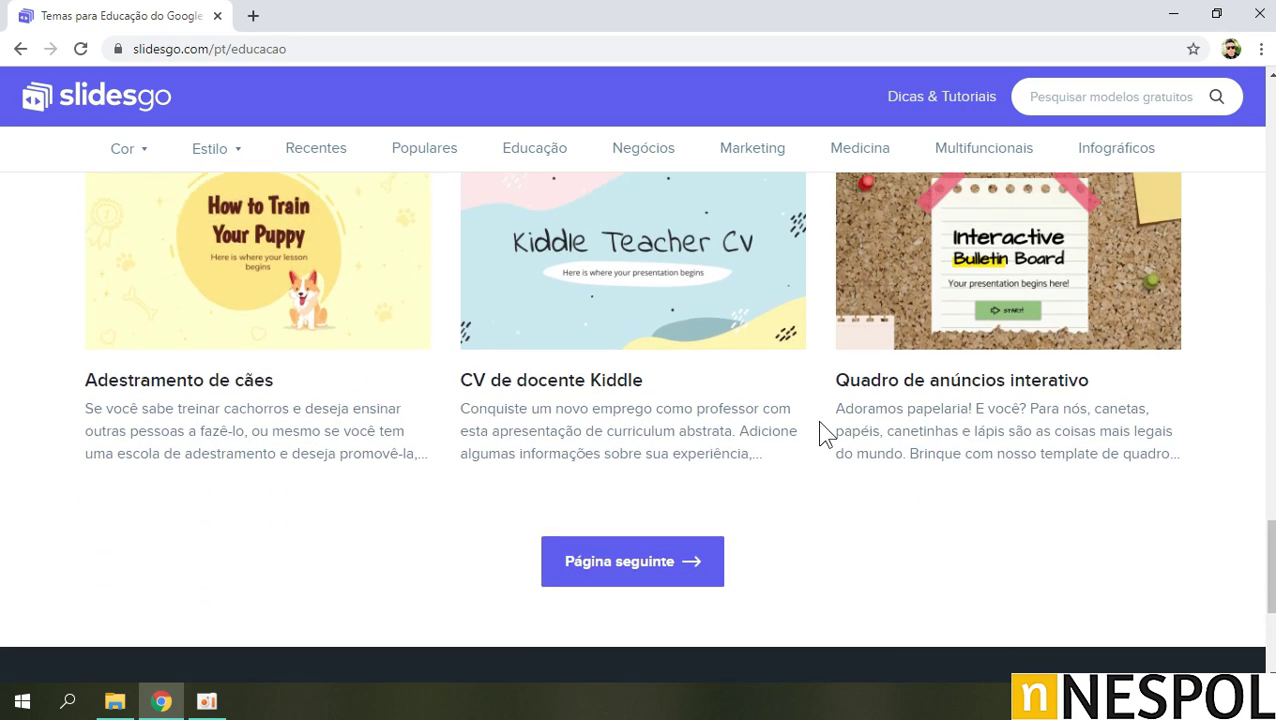
Go to the next page of Educação templates and scroll through it.
left_click(692, 592)
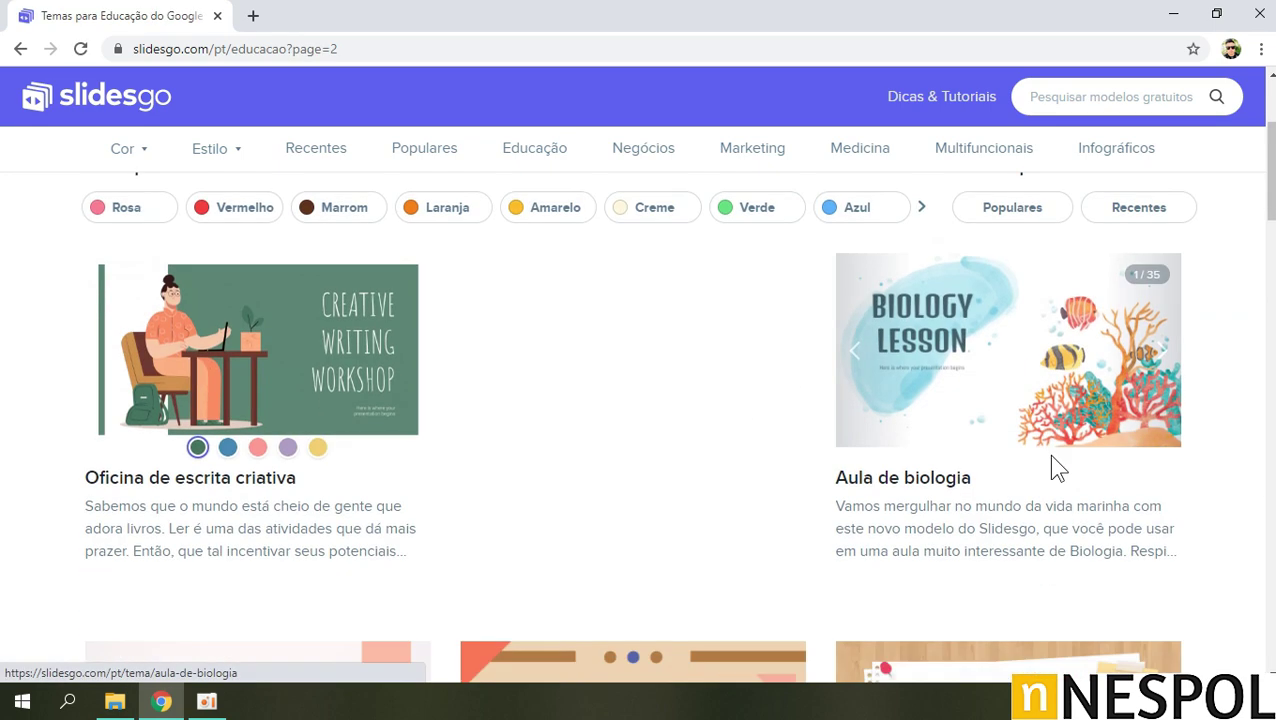
scroll(1000, 420, "down", 3)
scroll(661, 293, "down", 2)
scroll(399, 285, "down", 3)
scroll(313, 356, "down", 3)
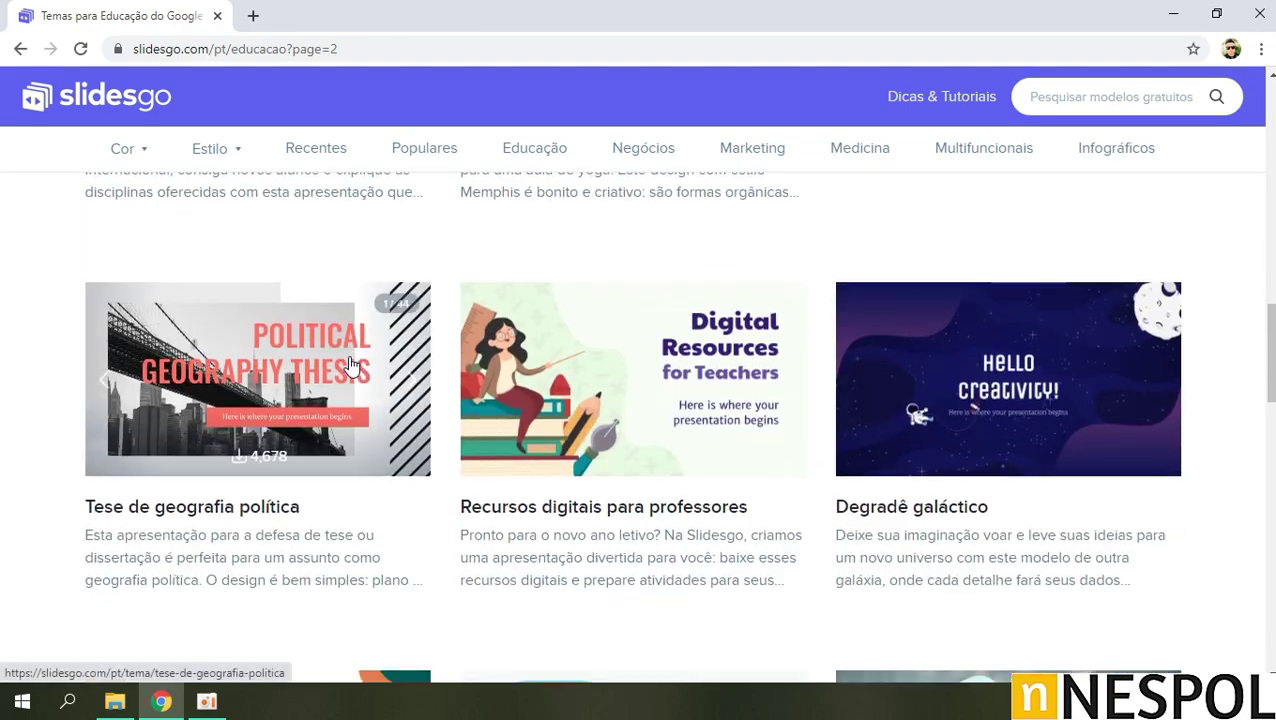
scroll(352, 365, "down", 4)
scroll(661, 421, "down", 7)
scroll(584, 403, "up", 2)
Return to the previous page of Educação templates.
left_click(546, 424)
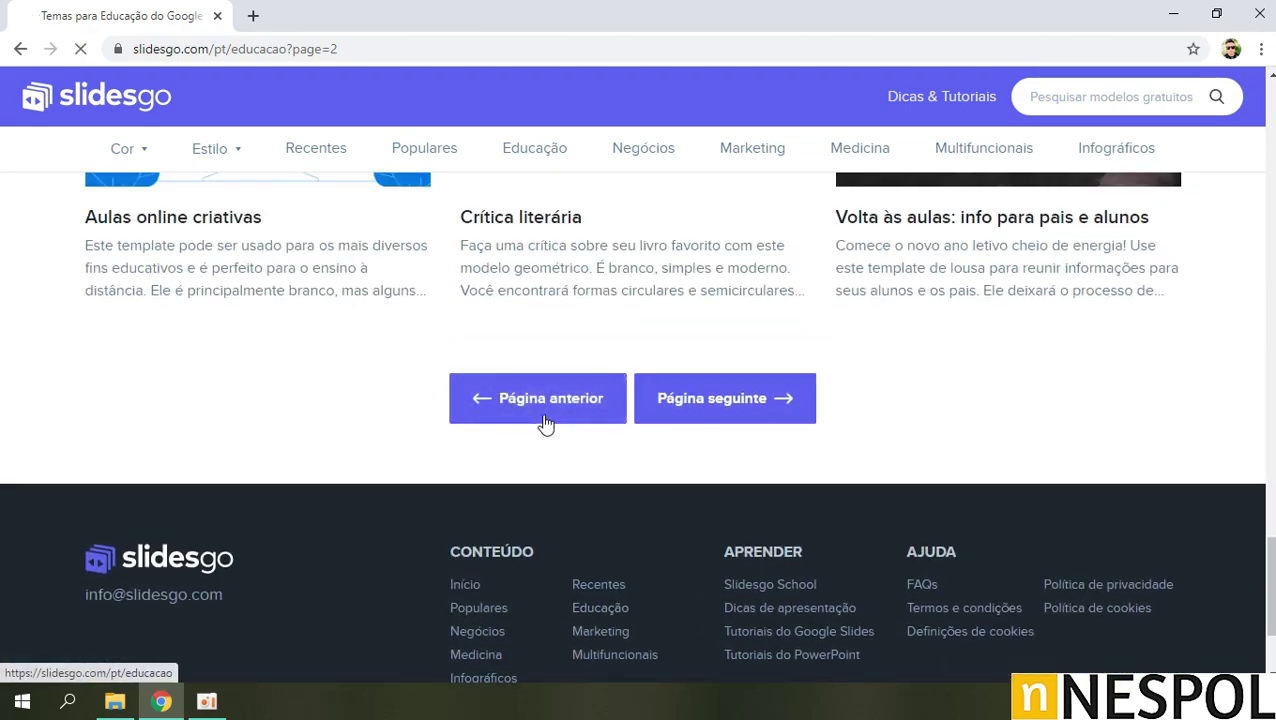
scroll(769, 427, "down", 3)
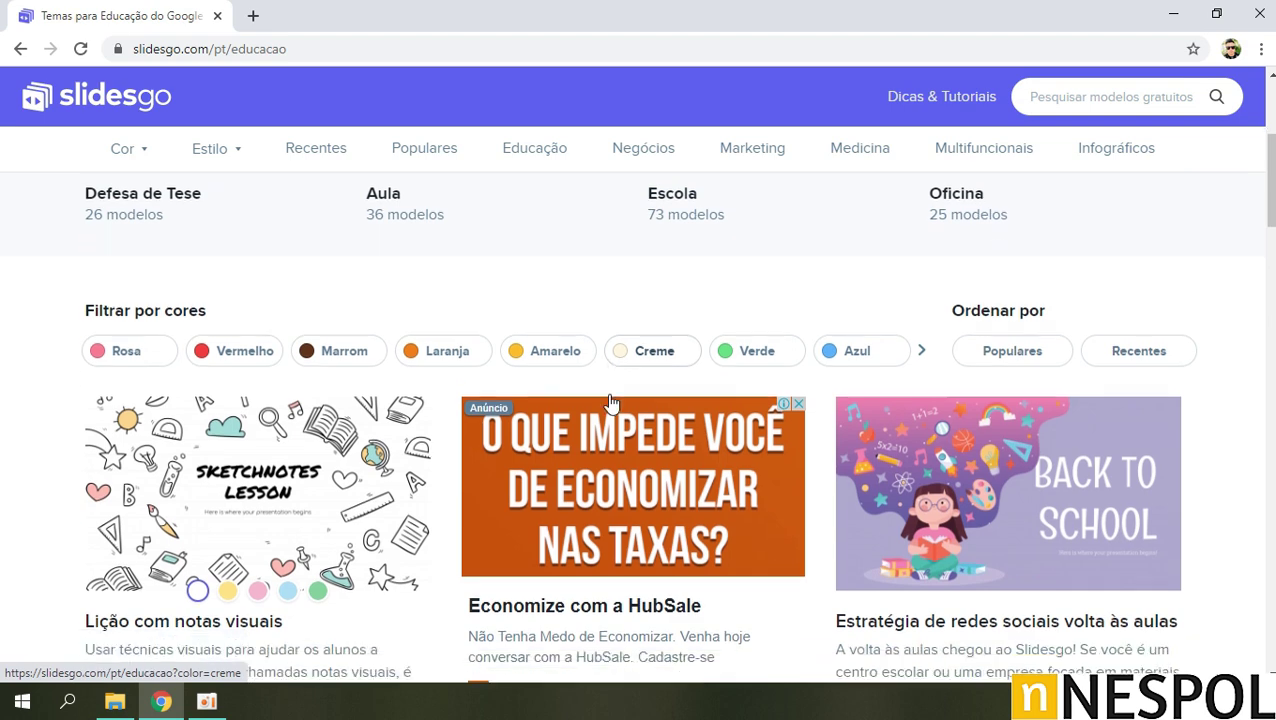
scroll(612, 402, "down", 2)
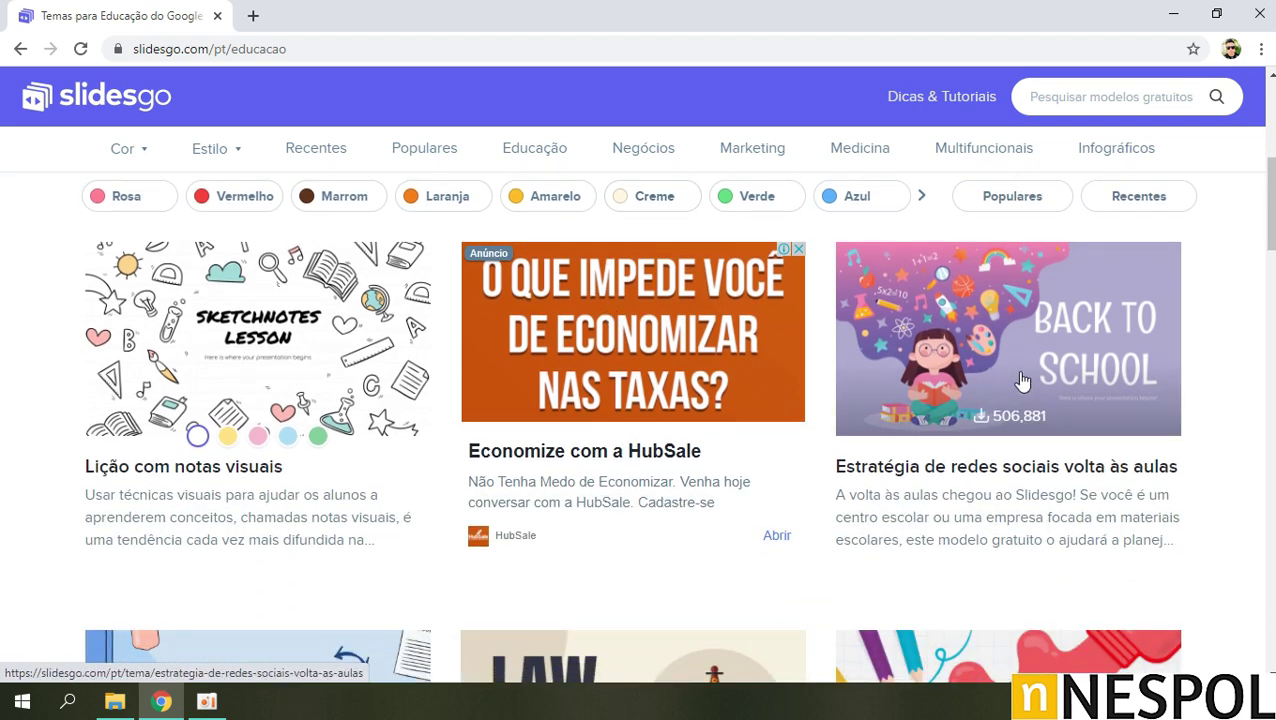
Open the Back to School social media template's page.
left_click(1060, 323)
scroll(605, 295, "down", 2)
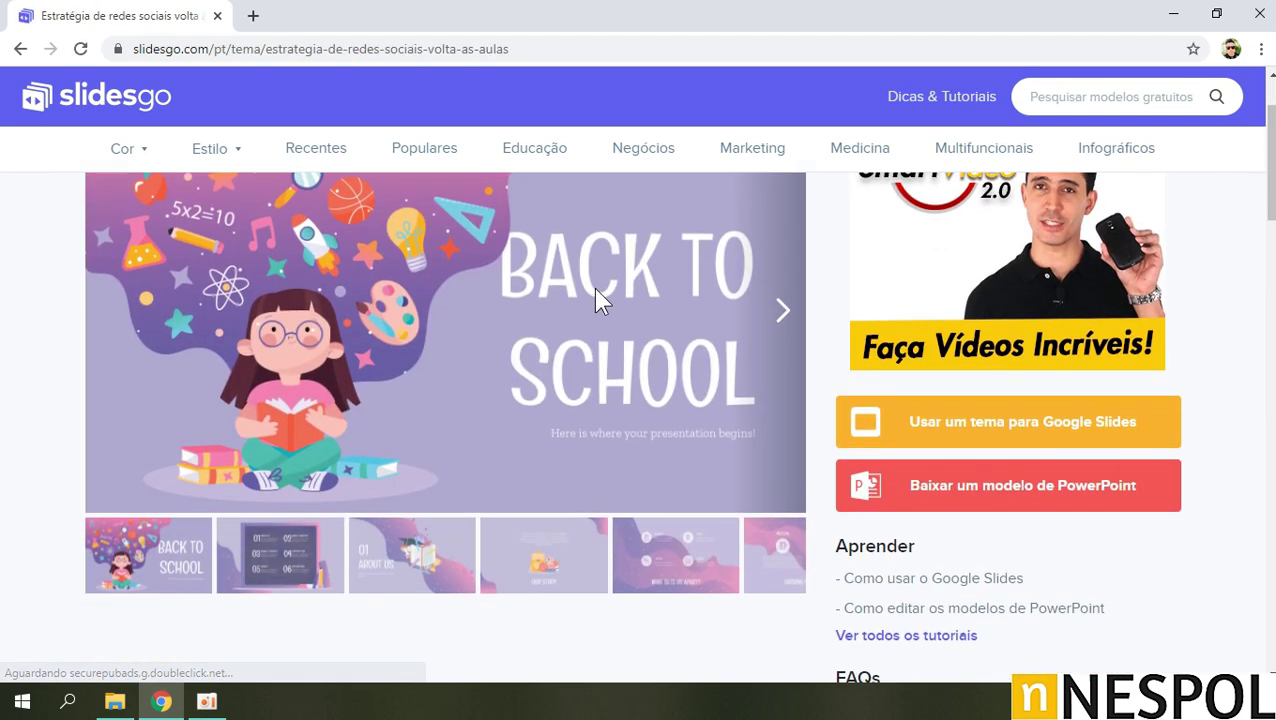
scroll(593, 287, "up", 2)
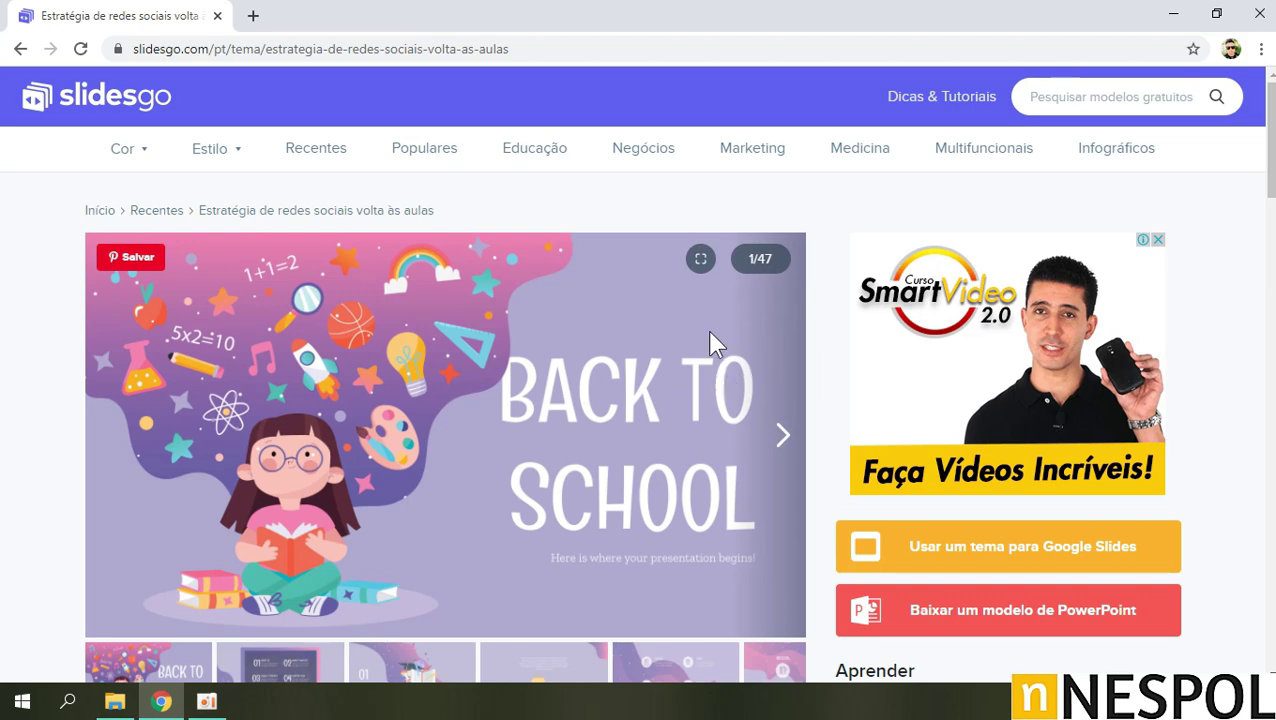
scroll(660, 320, "down", 1)
Preview slide 2 onward through Mission and Vision to Audience Demographics.
left_click(285, 615)
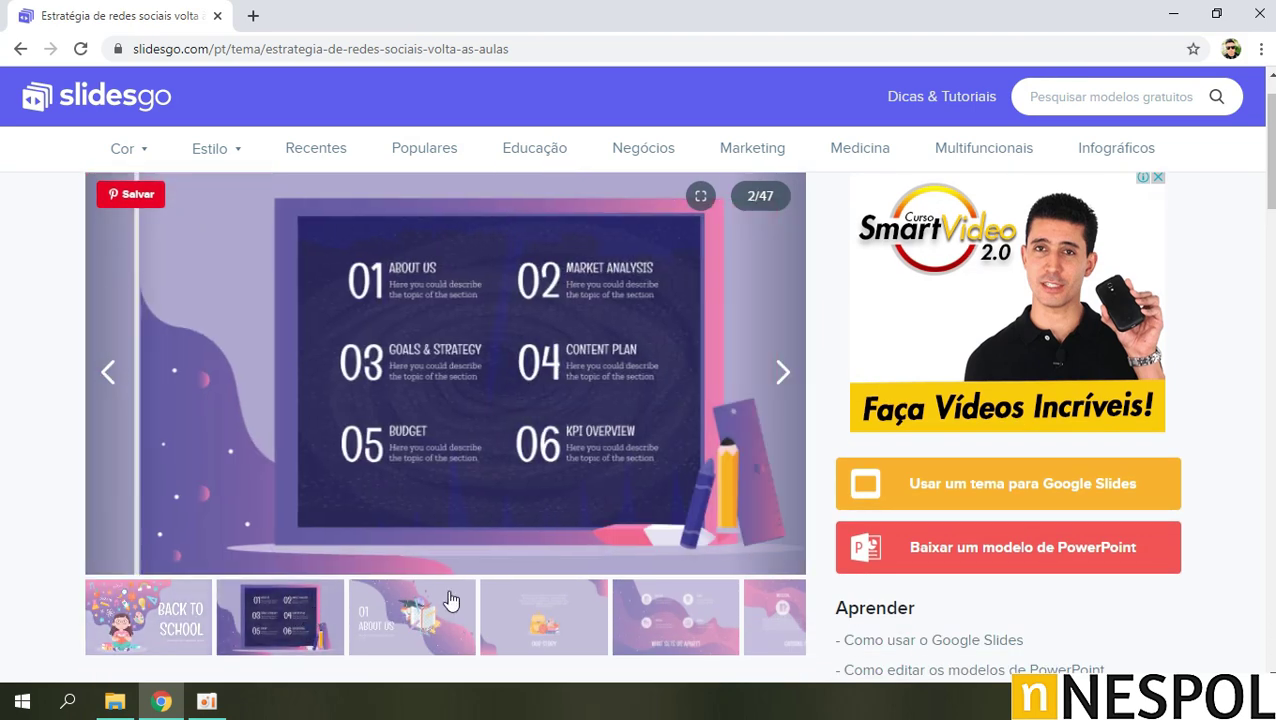
left_click(450, 600)
left_click(525, 615)
left_click(533, 621)
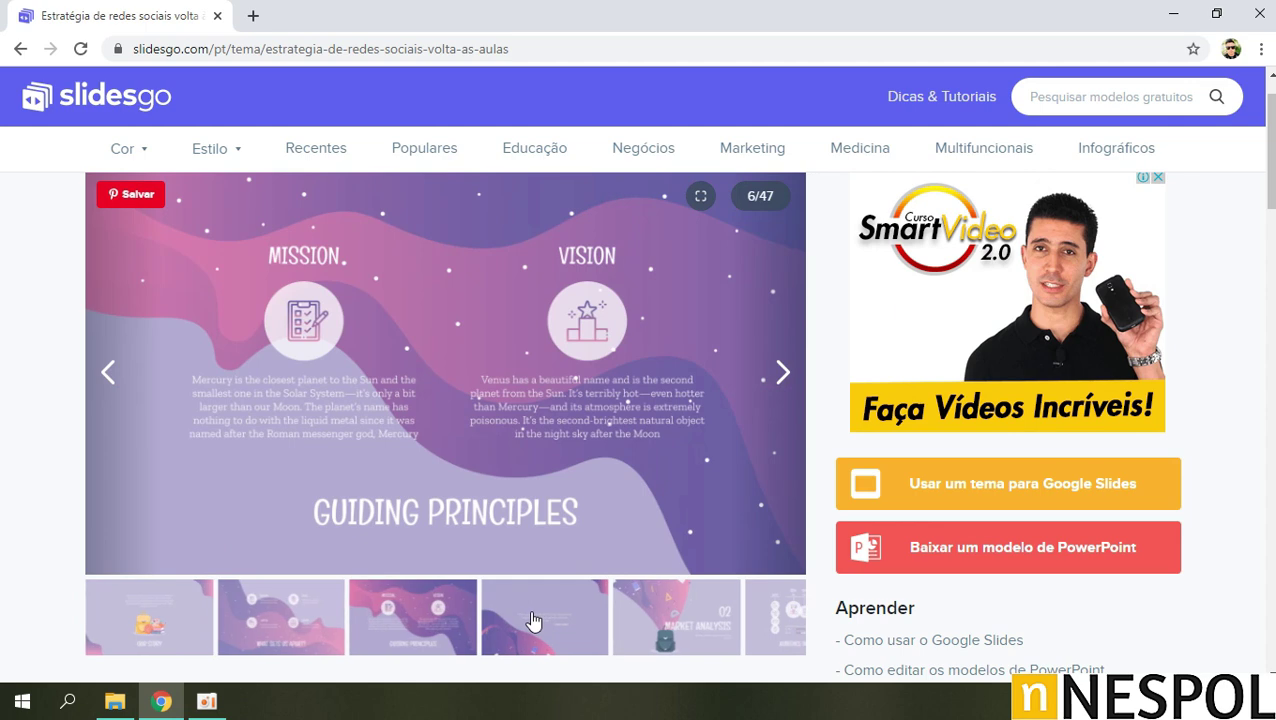
left_click(649, 618)
left_click(715, 615)
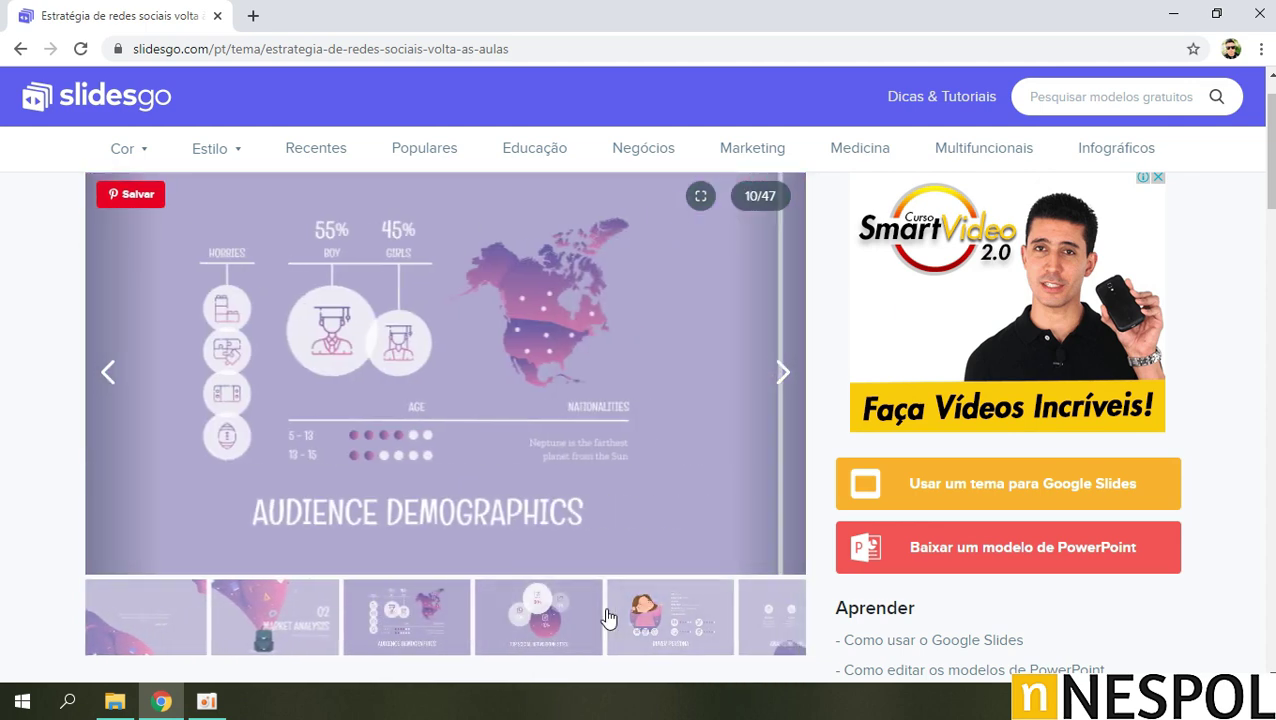
Continue the preview through Buyer Persona, Goals and Strategy to Content Plan.
left_click(600, 618)
left_click(610, 618)
left_click(640, 619)
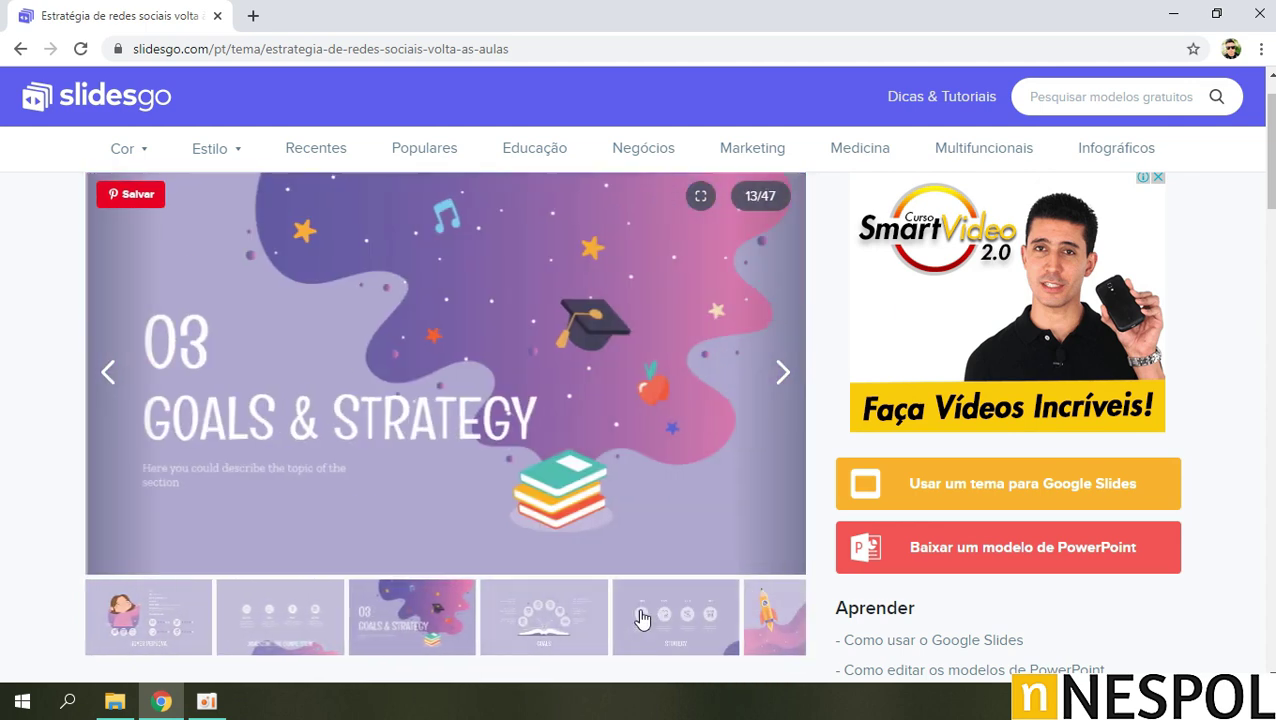
left_click(630, 619)
left_click(535, 618)
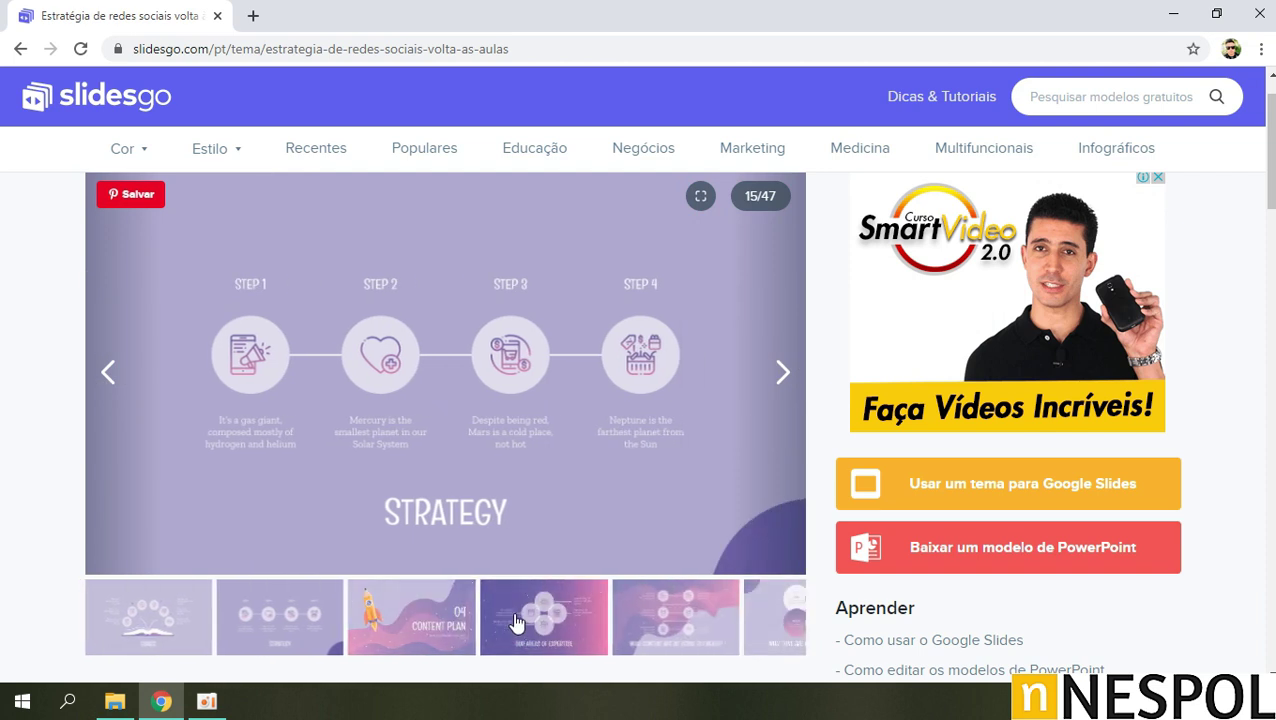
left_click(502, 620)
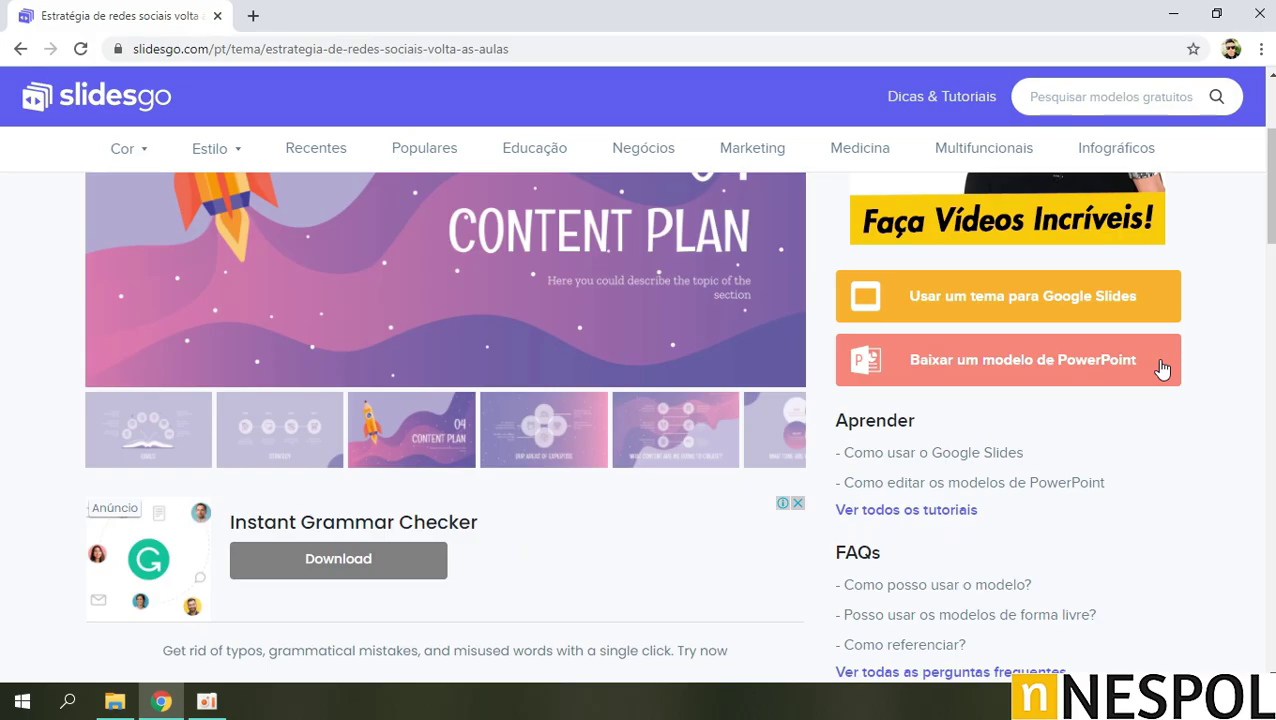
Download the Back to School template as a PowerPoint .pptx file.
left_click(980, 165)
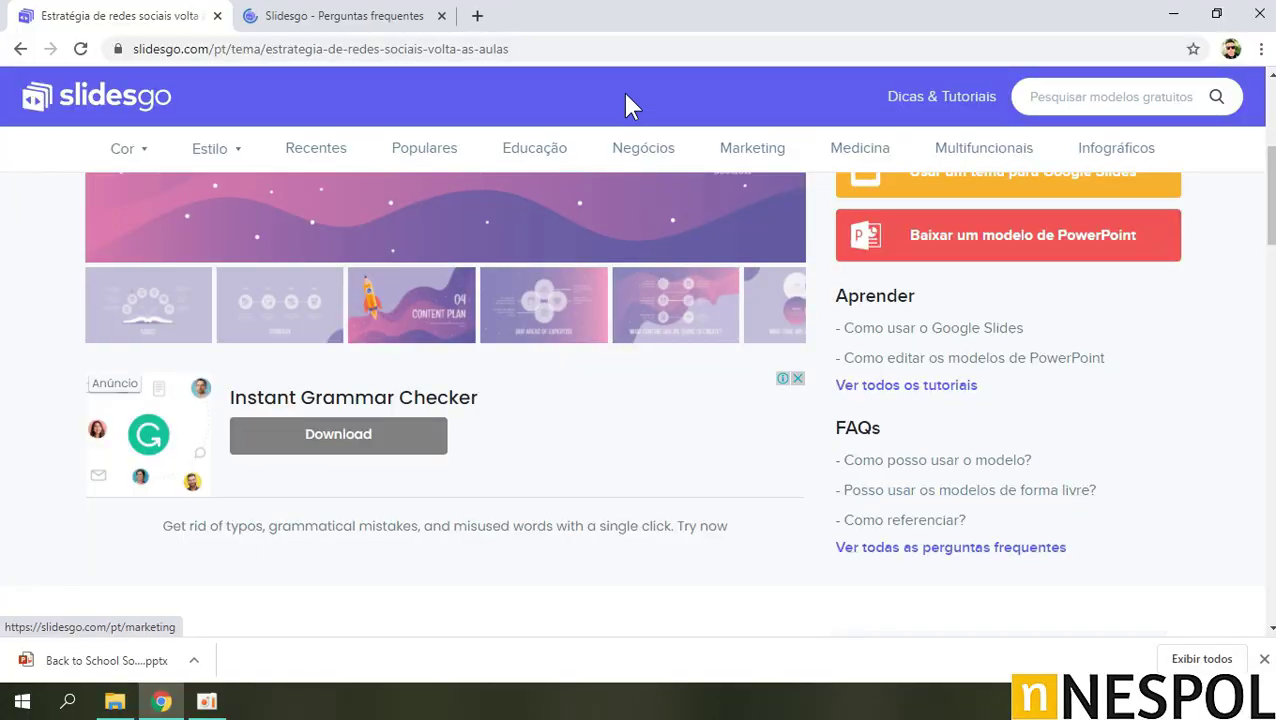
left_click(403, 14)
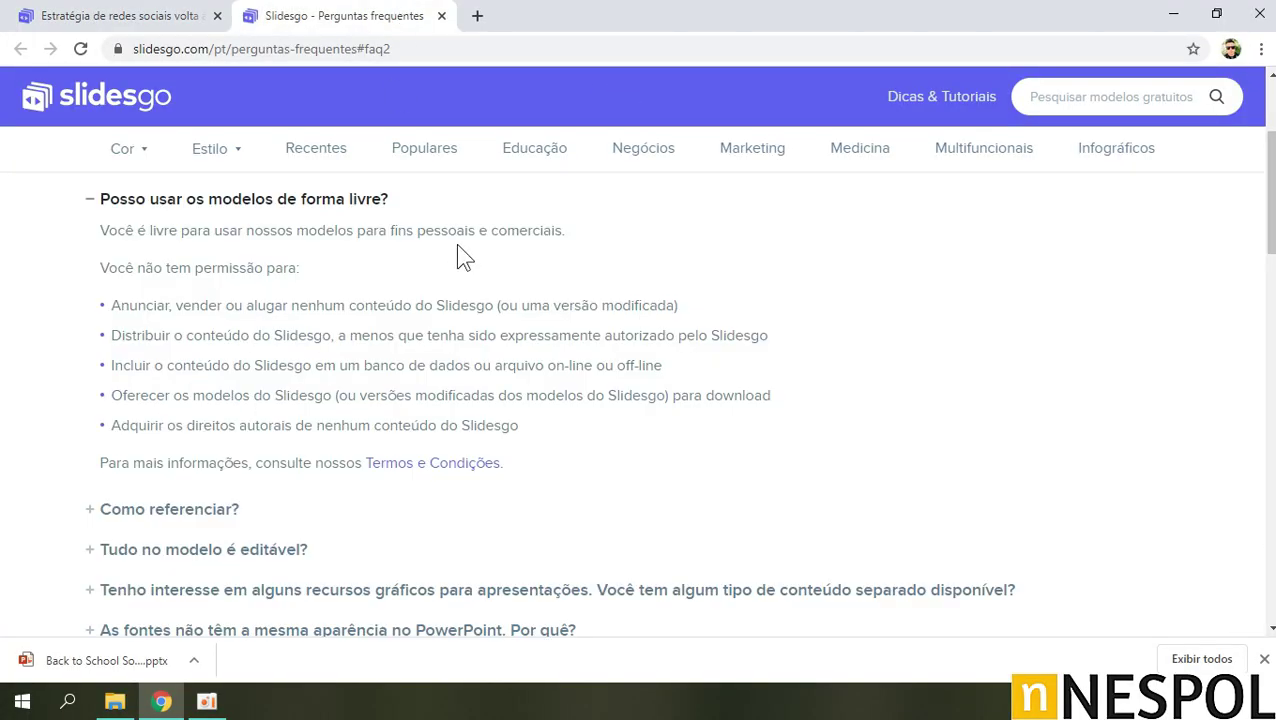
scroll(393, 240, "up", 1)
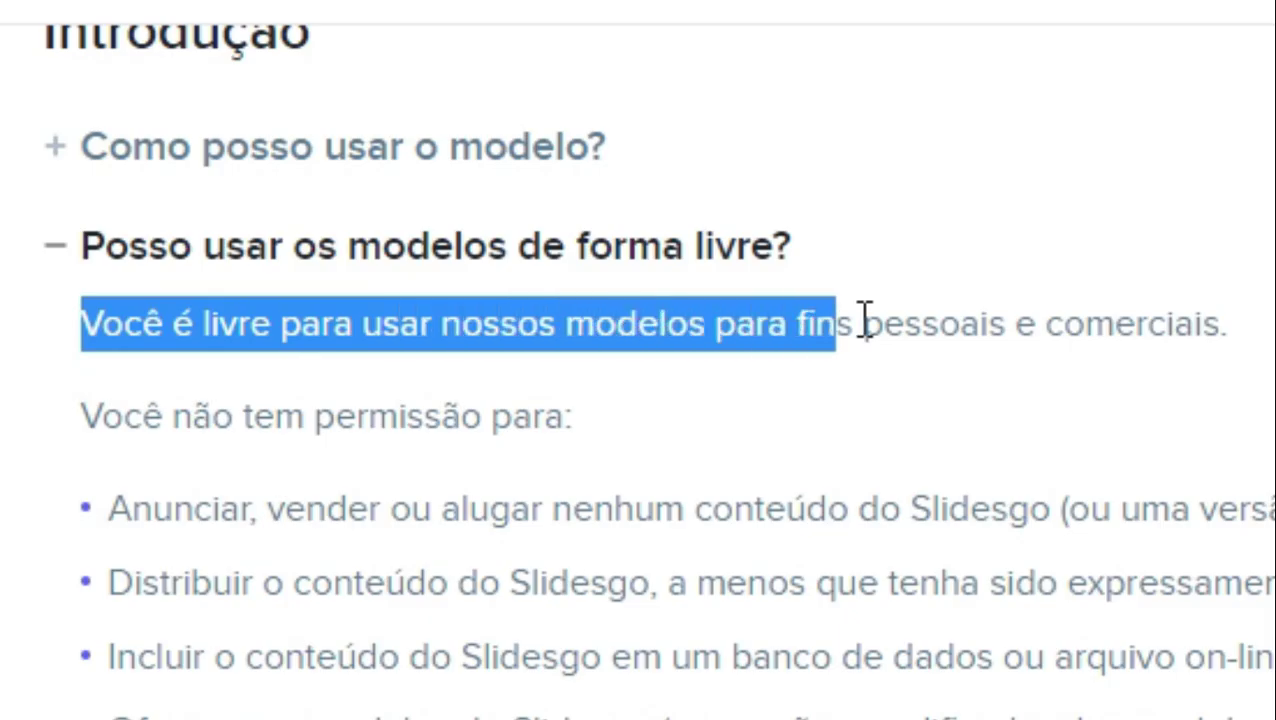
left_click_drag(154, 292, 565, 293)
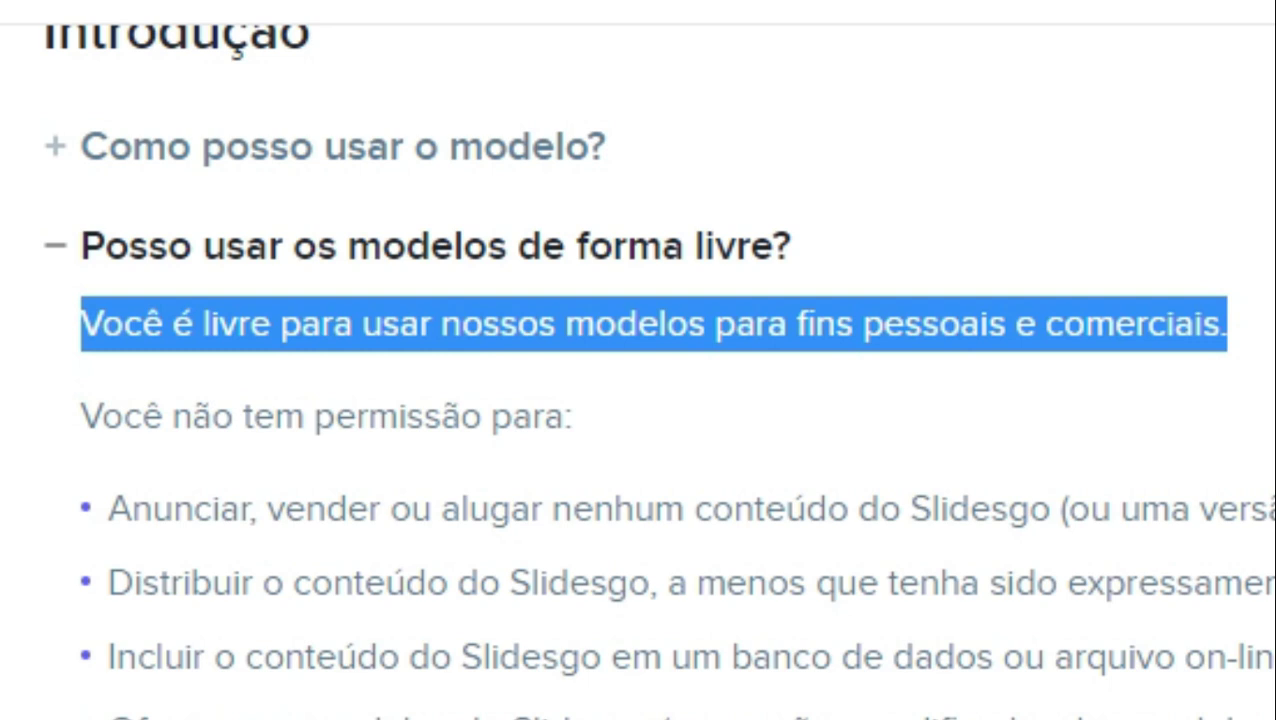
left_click(869, 325)
mouse_move(1226, 323)
left_mouse_down()
mouse_move(598, 308)
mouse_move(84, 323)
left_mouse_up()
scroll(456, 305, "down", 3)
scroll(456, 305, "down", 5)
scroll(456, 308, "up", 8)
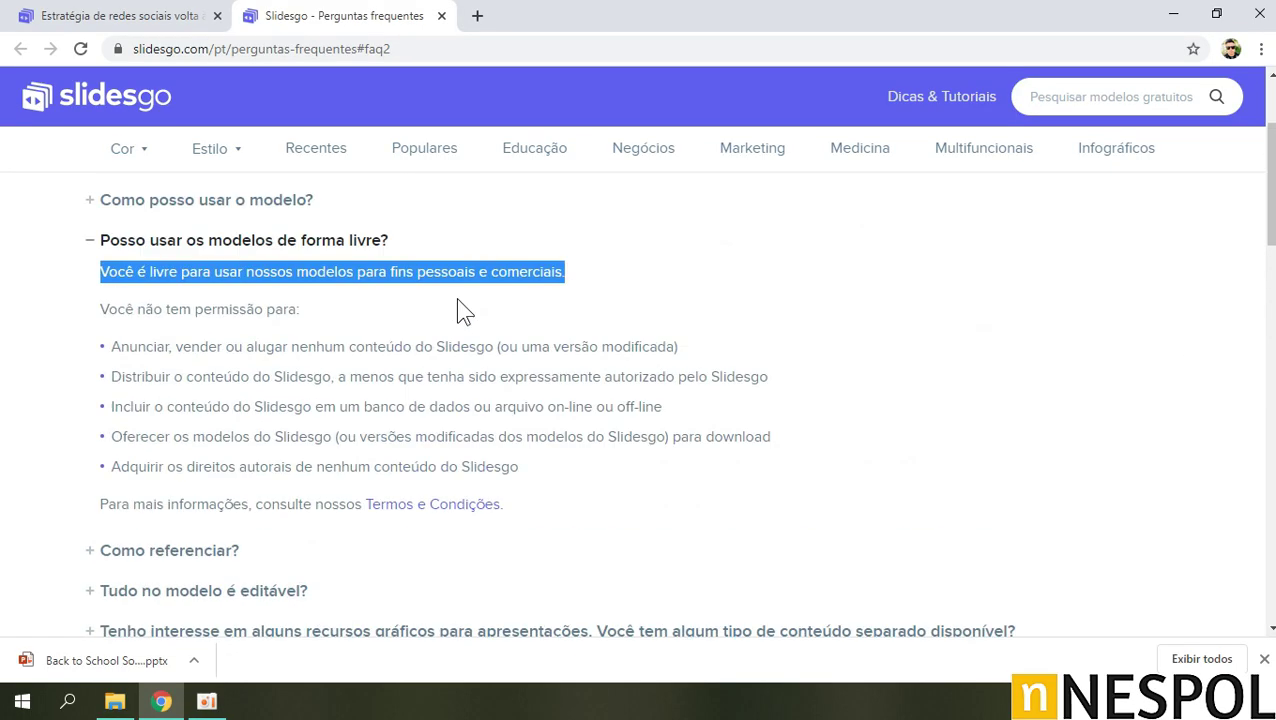
scroll(340, 363, "up", 2)
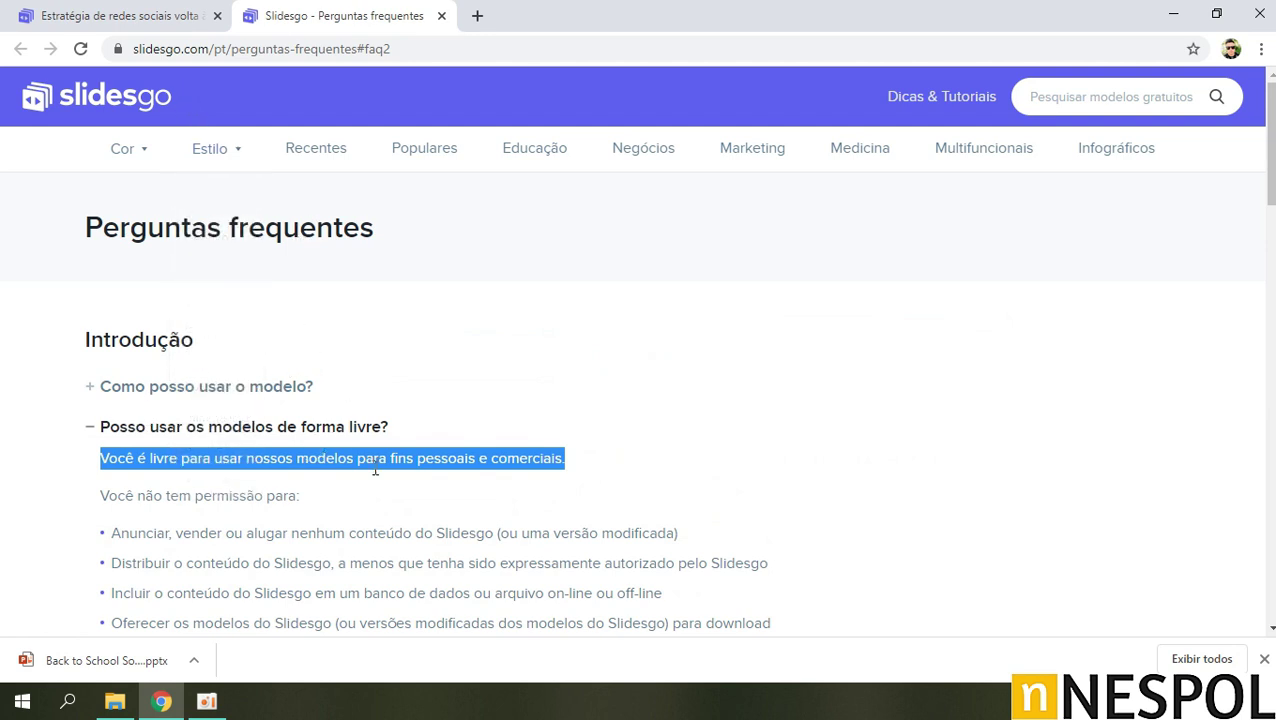
scroll(375, 470, "down", 1)
scroll(372, 470, "down", 1)
scroll(365, 470, "down", 1)
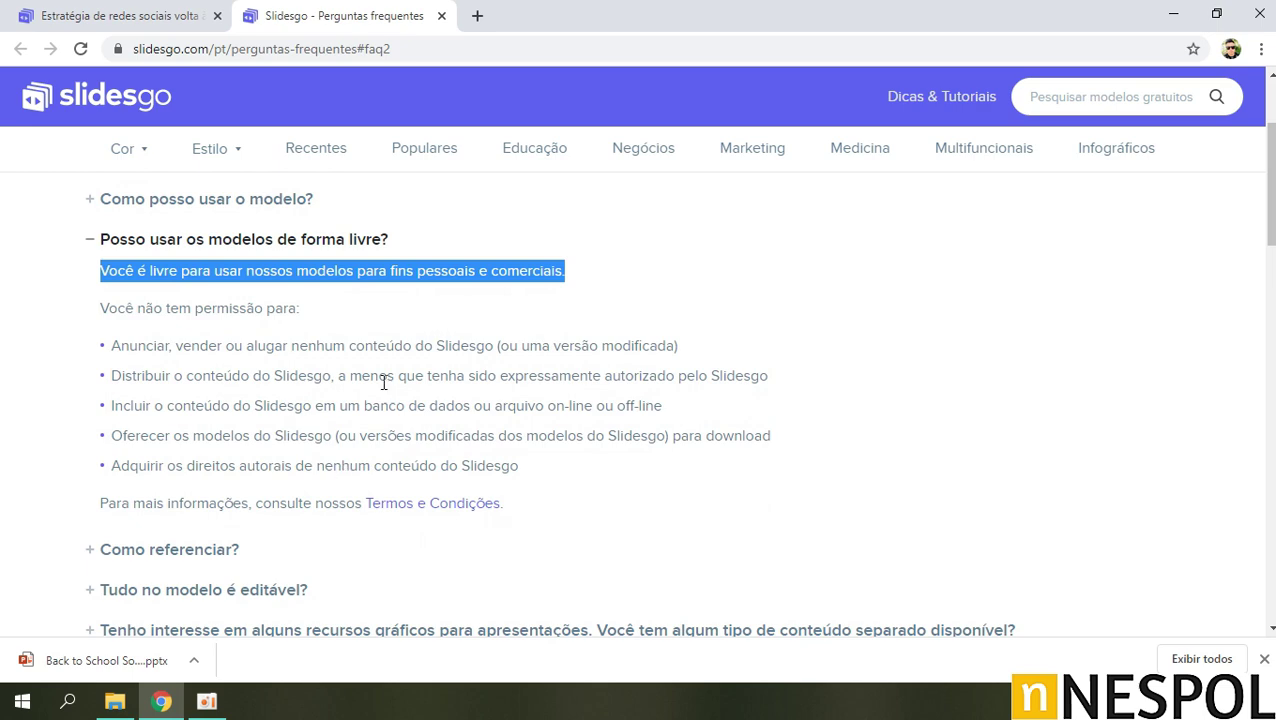
scroll(370, 420, "down", 5)
scroll(420, 240, "up", 3)
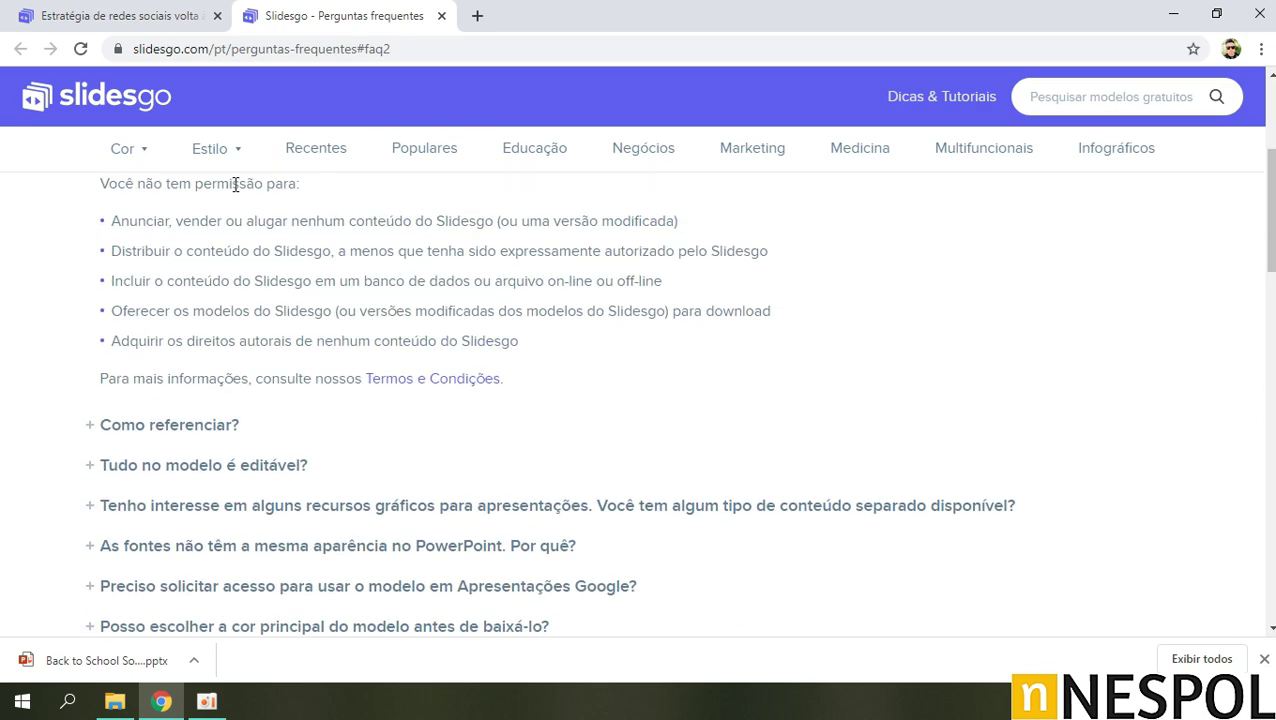
scroll(235, 184, "up", 3)
left_click(151, 12)
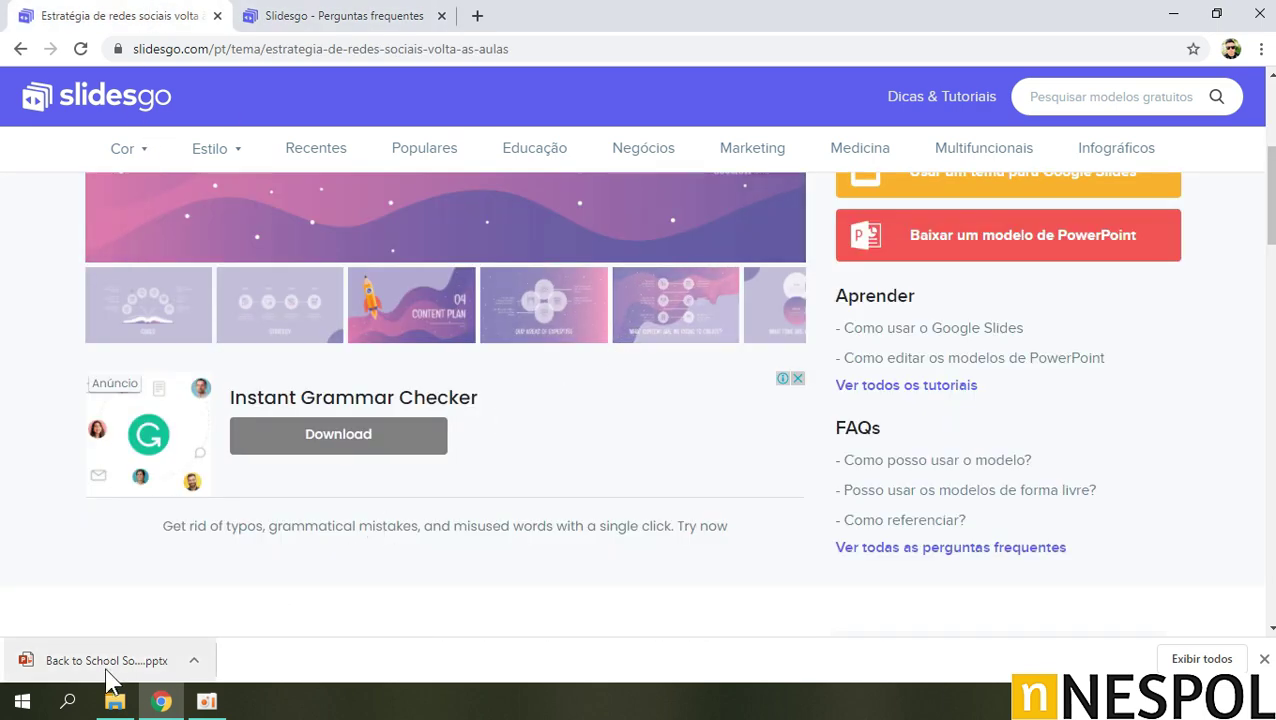
Open 'Back to School Social Media by Slidesgo' from Downloads in PowerPoint.
left_click(115, 701)
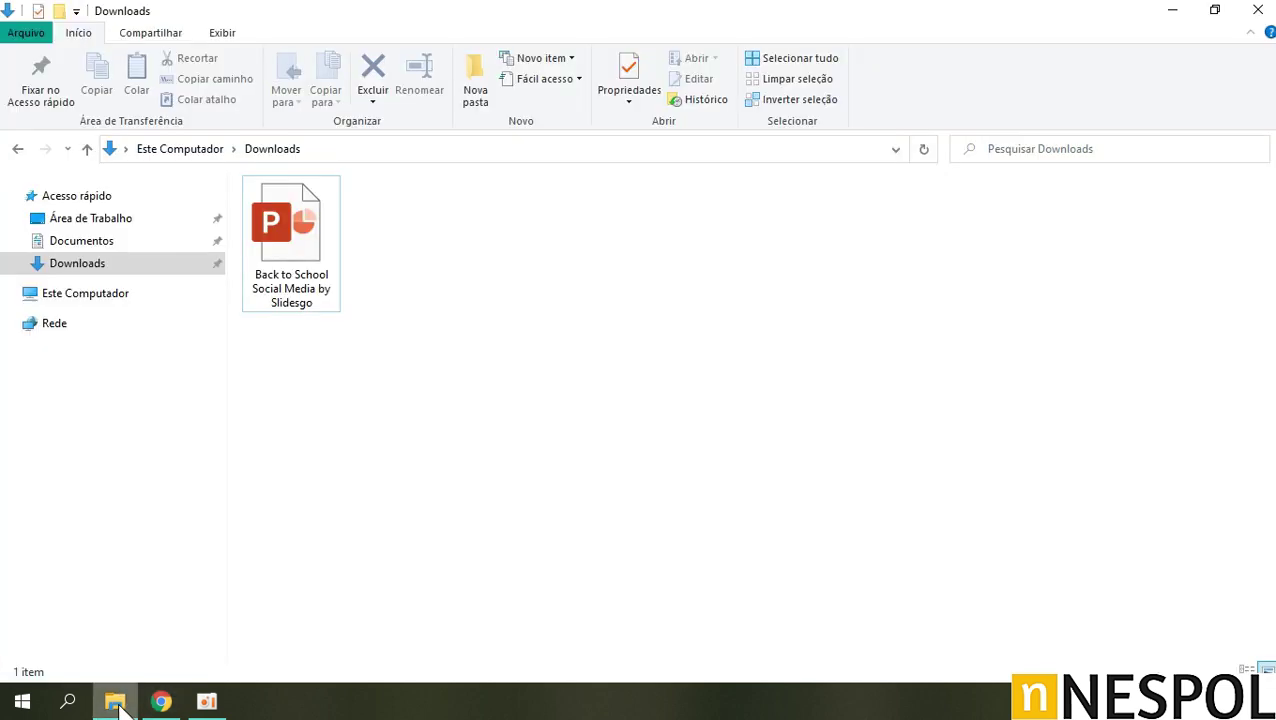
left_click(320, 295)
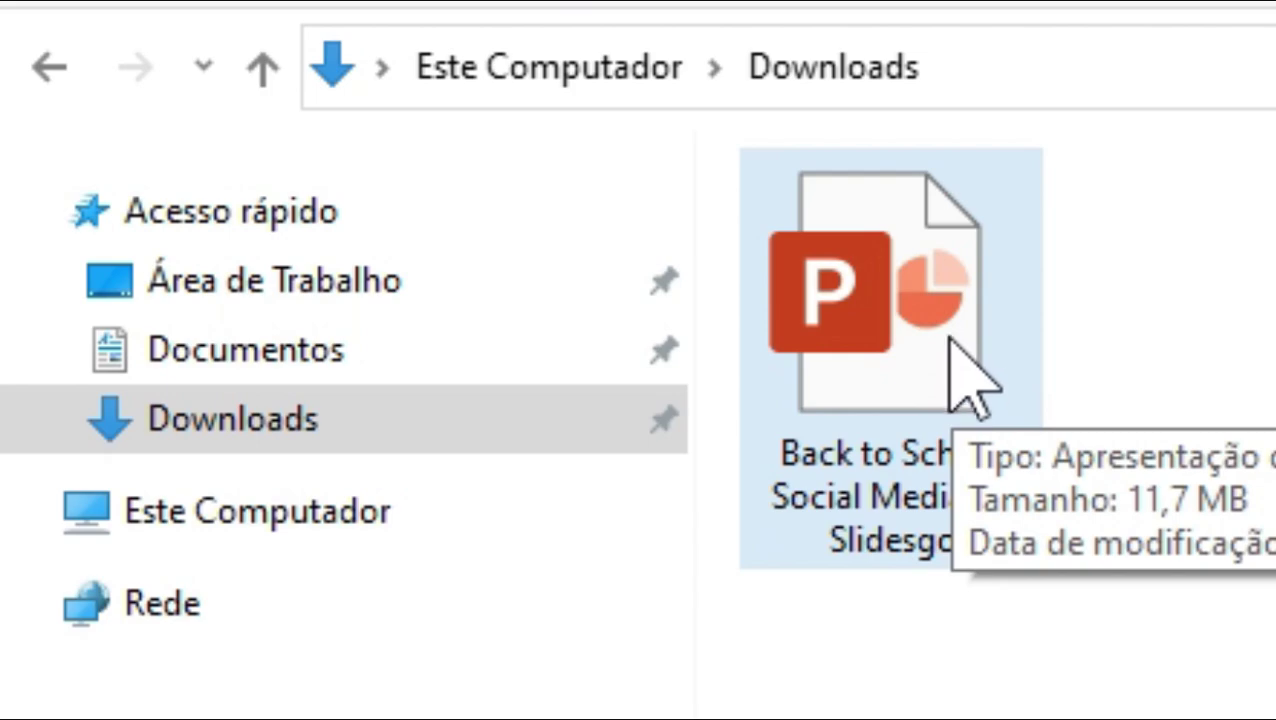
double_click(950, 340)
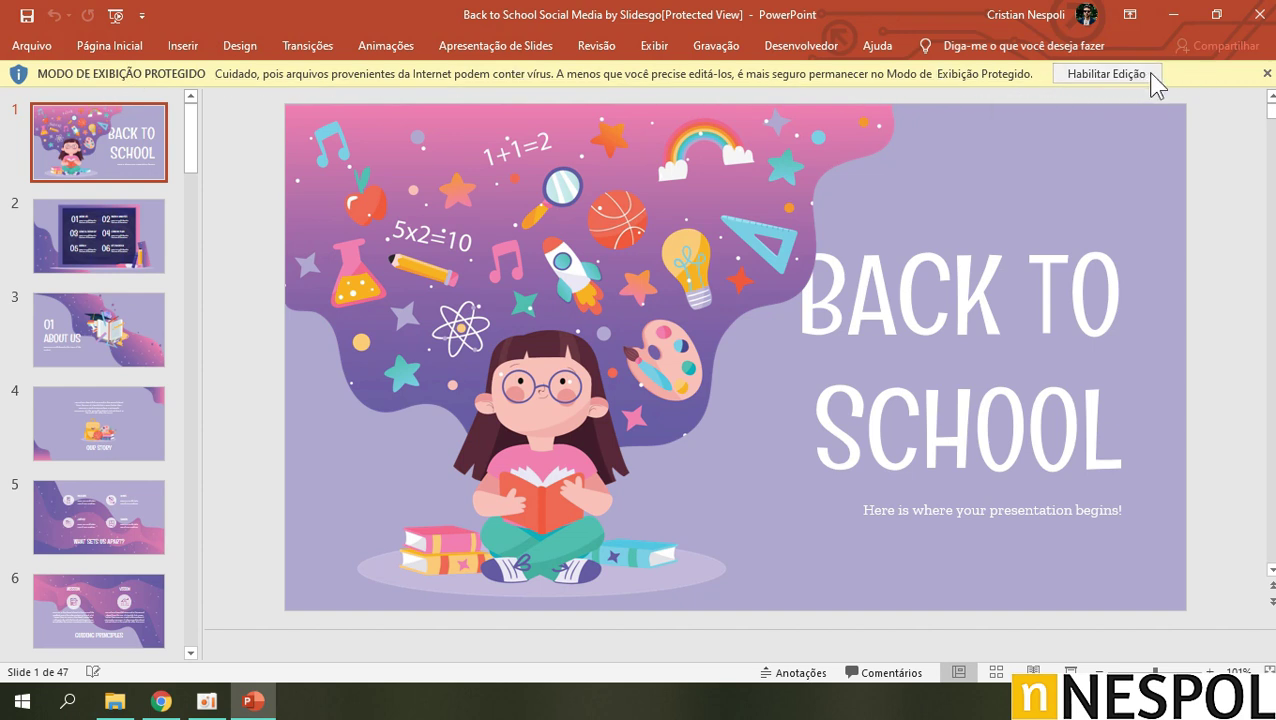
Enable editing to leave Protected View on the Back to School deck.
left_click(1096, 80)
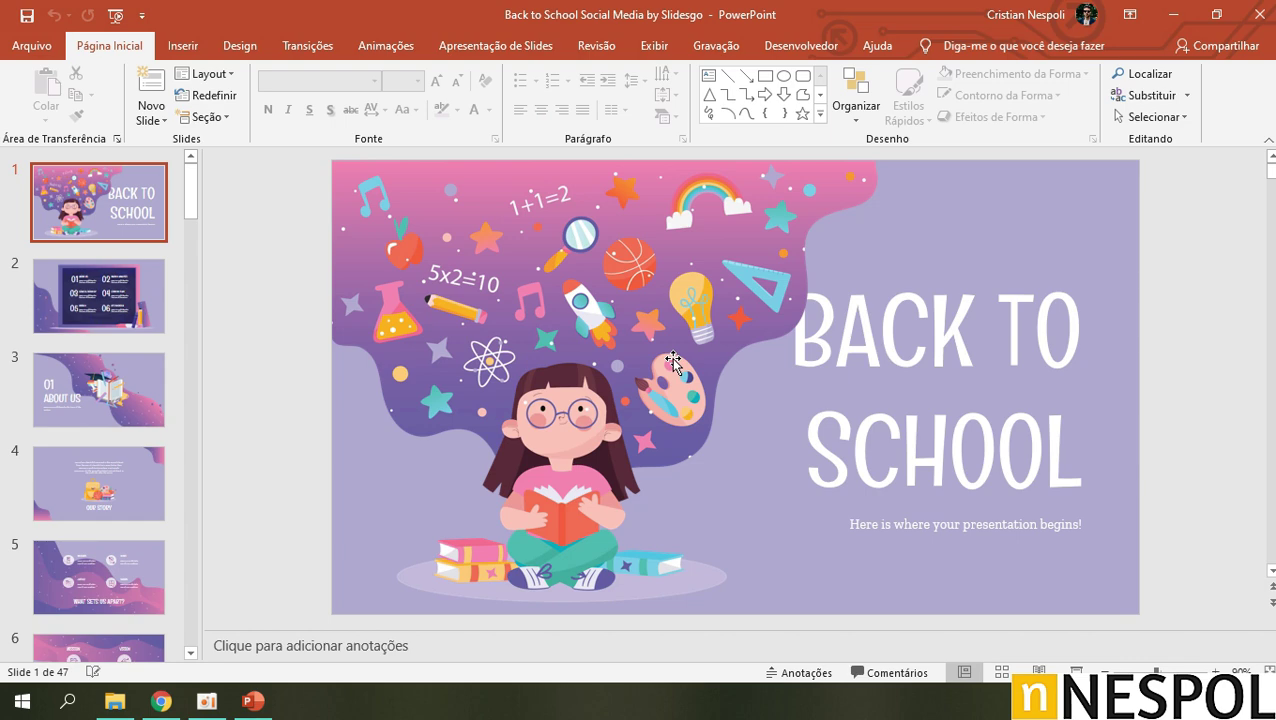
left_click(917, 343)
left_click(862, 410)
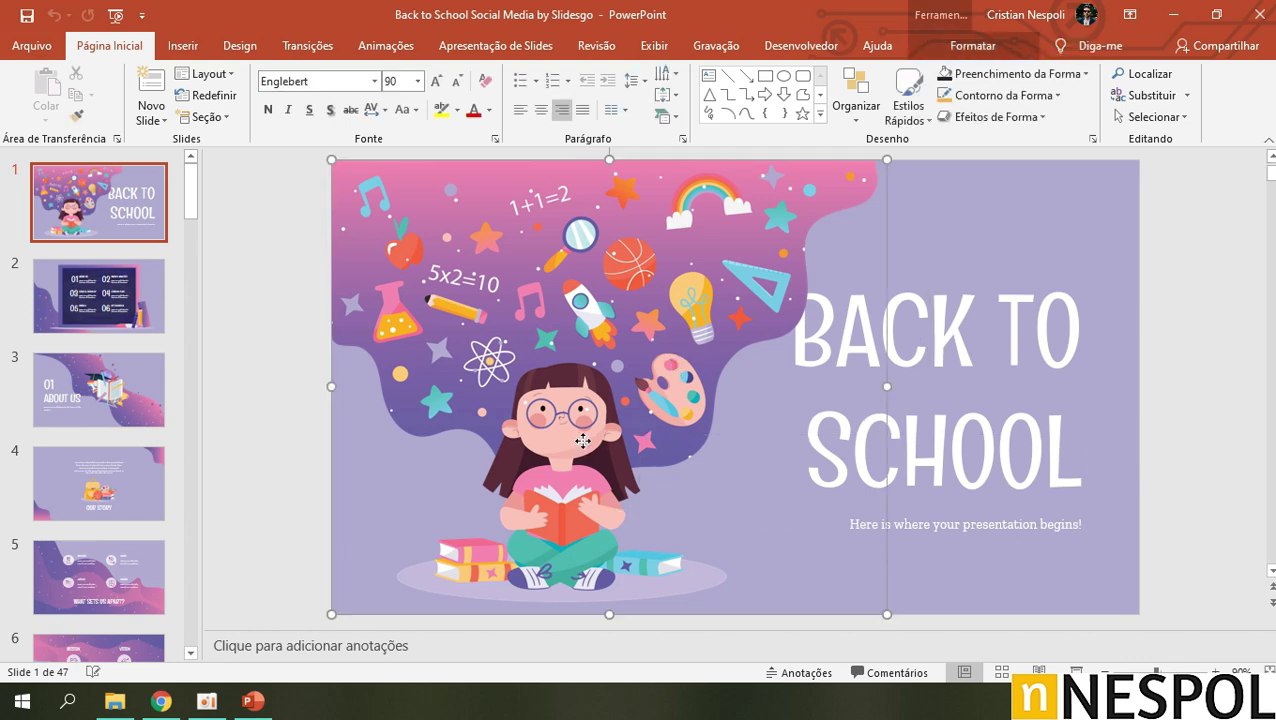
Look through slides 2 to 4, then return to the title slide.
left_click(85, 370)
left_click(103, 300)
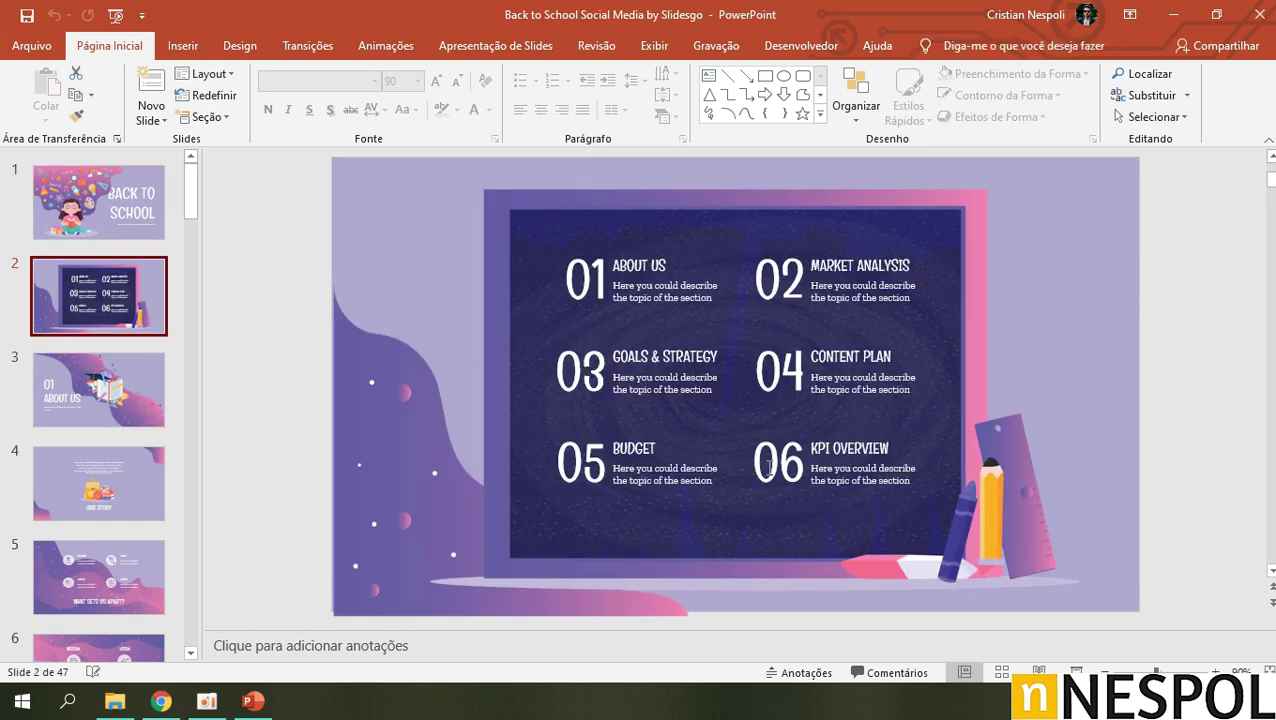
left_click(838, 386)
left_click(102, 457)
scroll(114, 452, "down", 3)
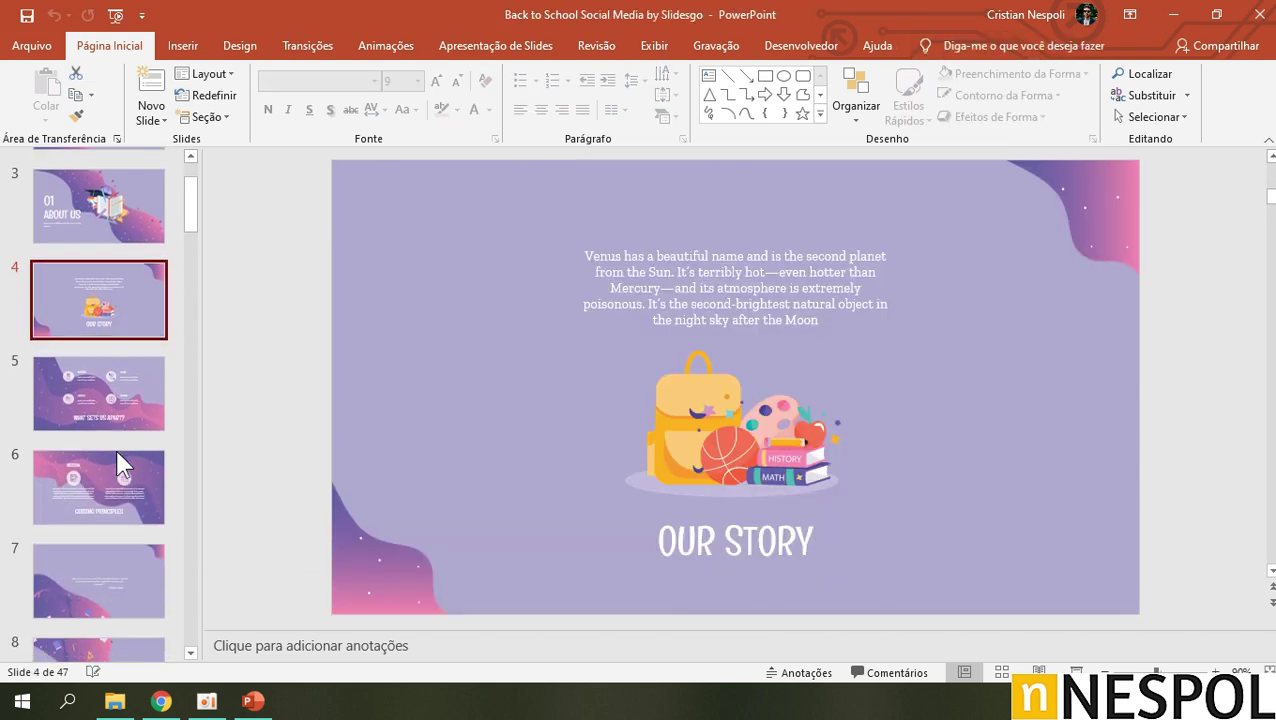
scroll(118, 455, "up", 2)
scroll(116, 449, "up", 4)
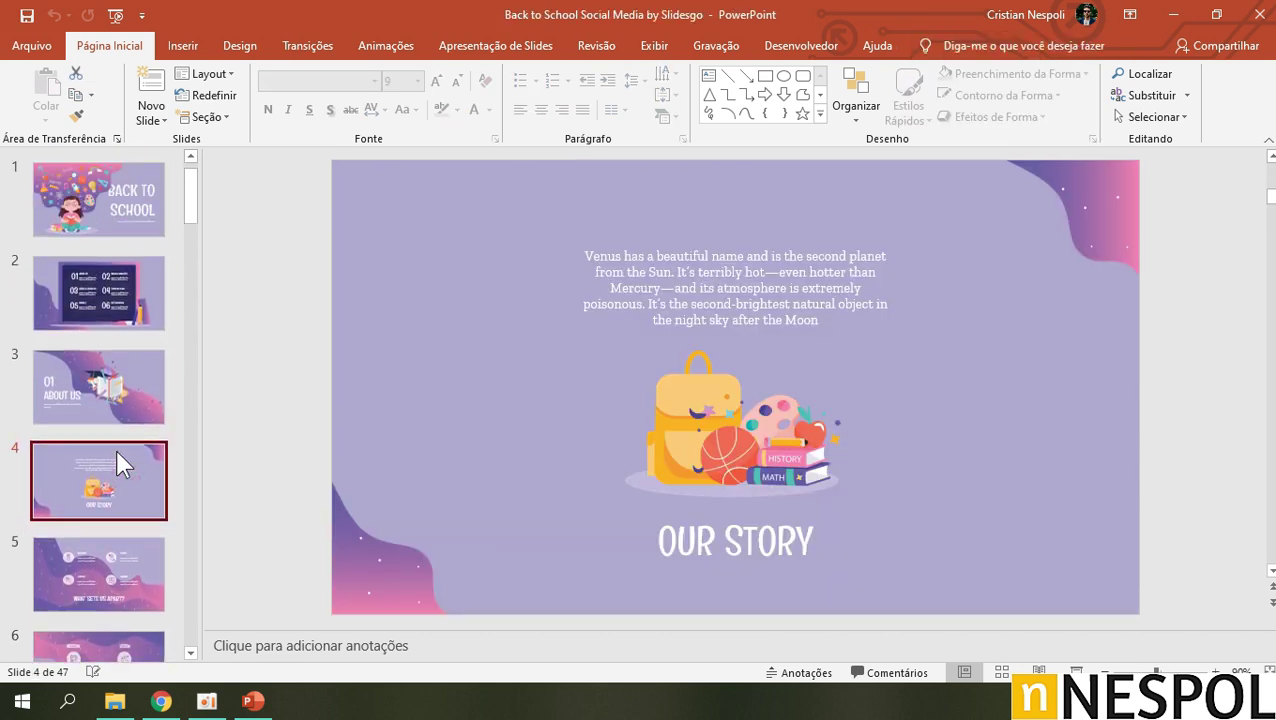
left_click(143, 370)
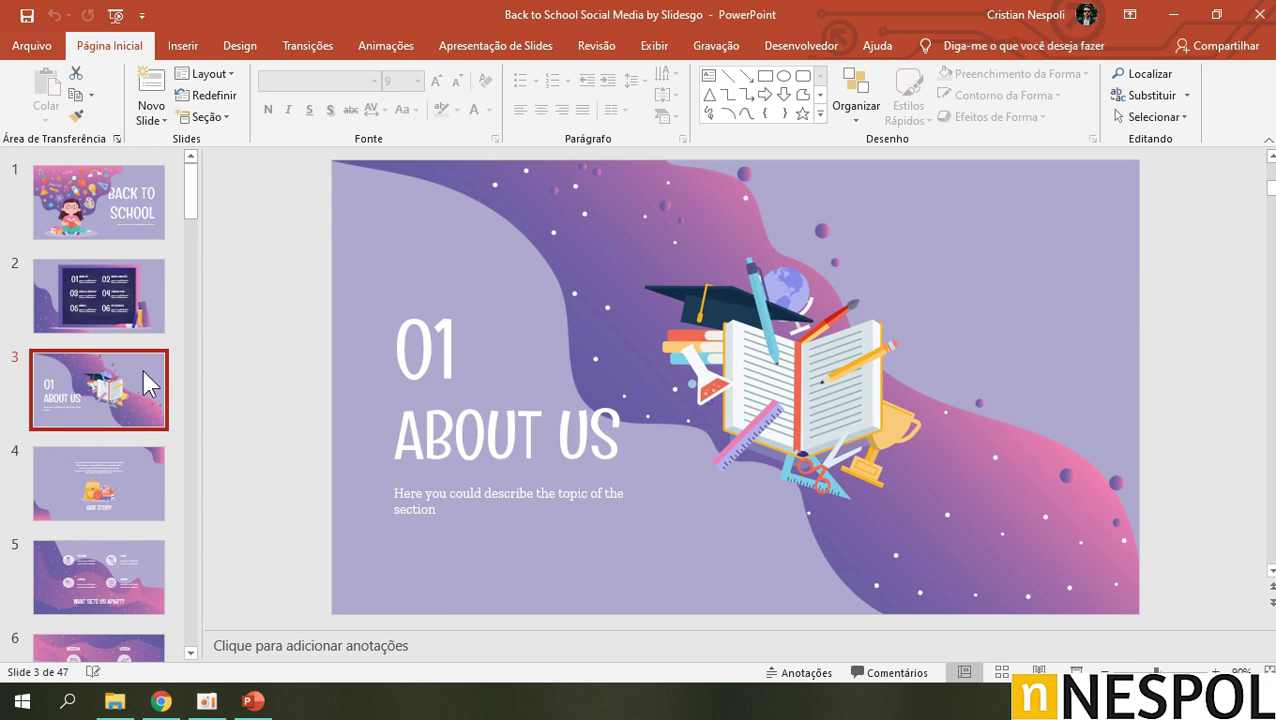
left_click(121, 321)
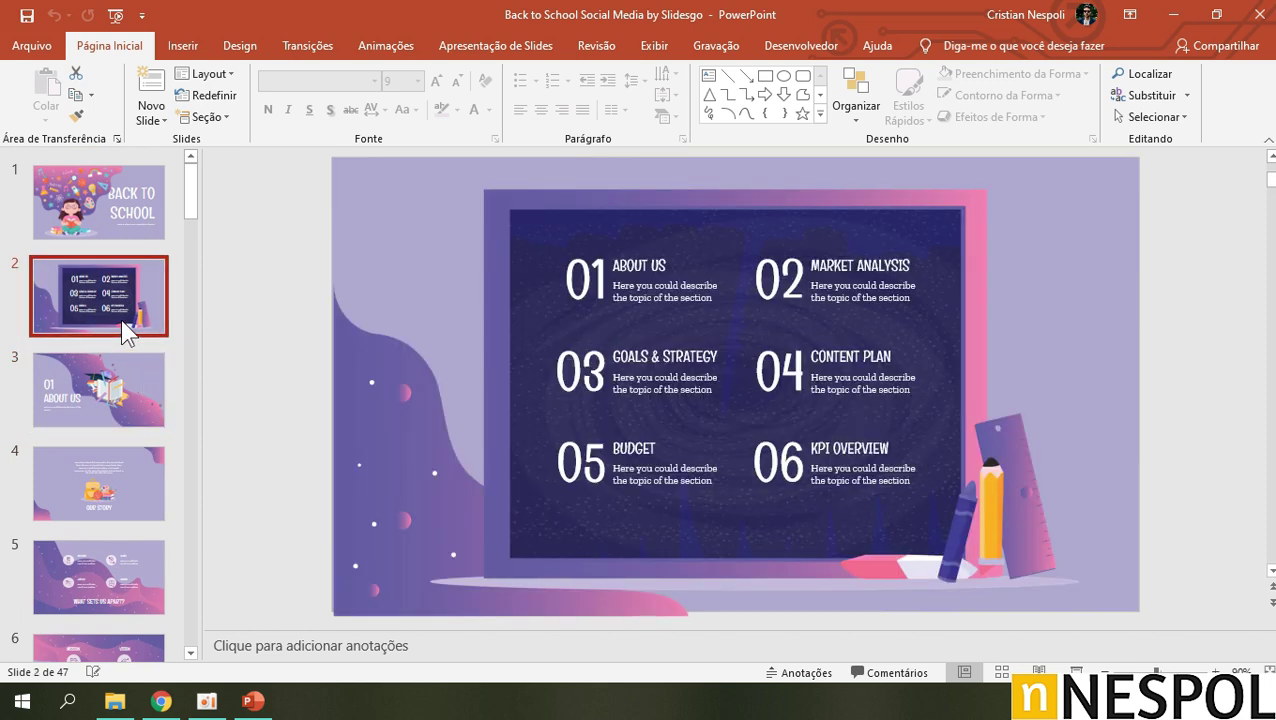
left_click(151, 229)
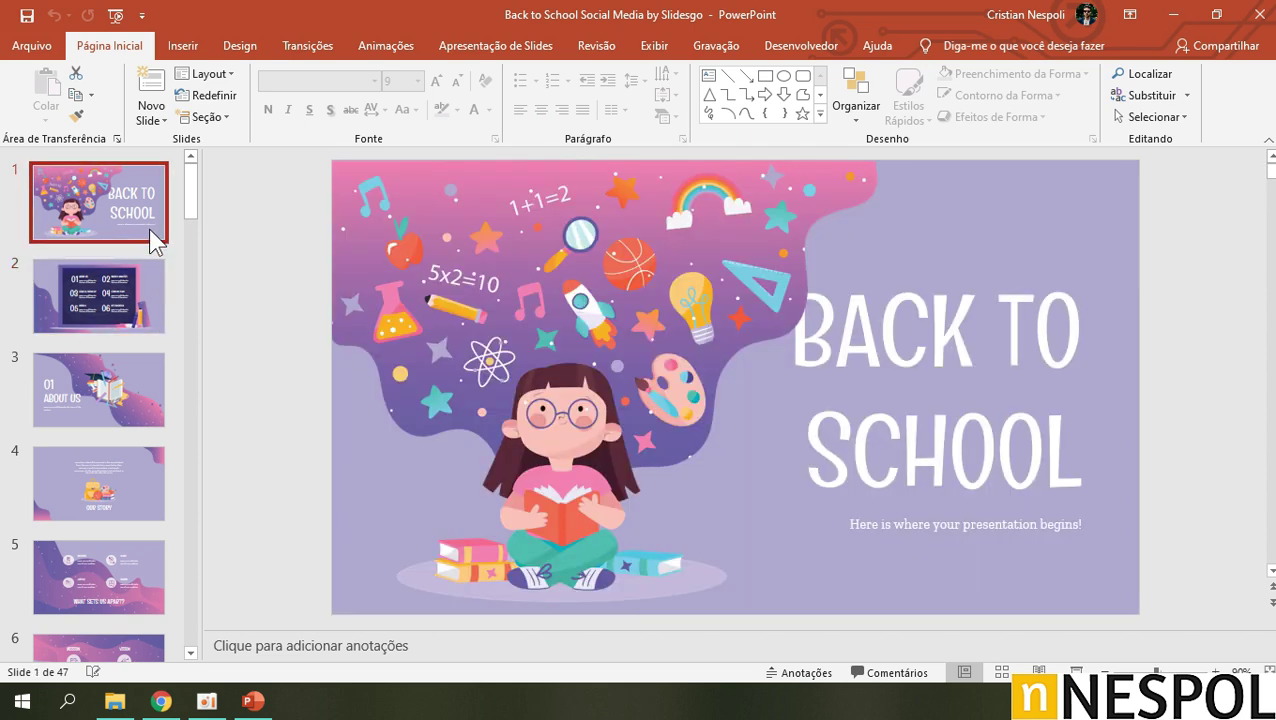
Replace the BACK TO SCHOOL title with 'MINHA AULA PPT' across two lines.
left_click(834, 348)
triple_click(834, 335)
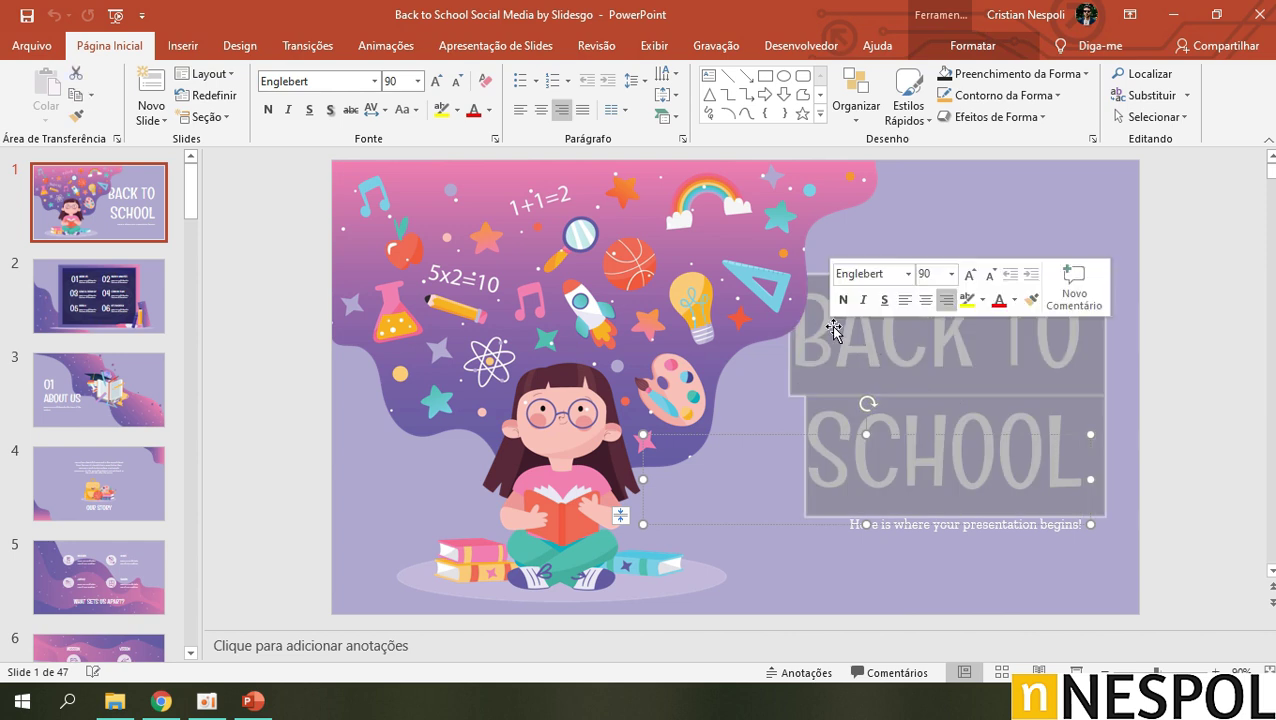
type("MINHA AULA")
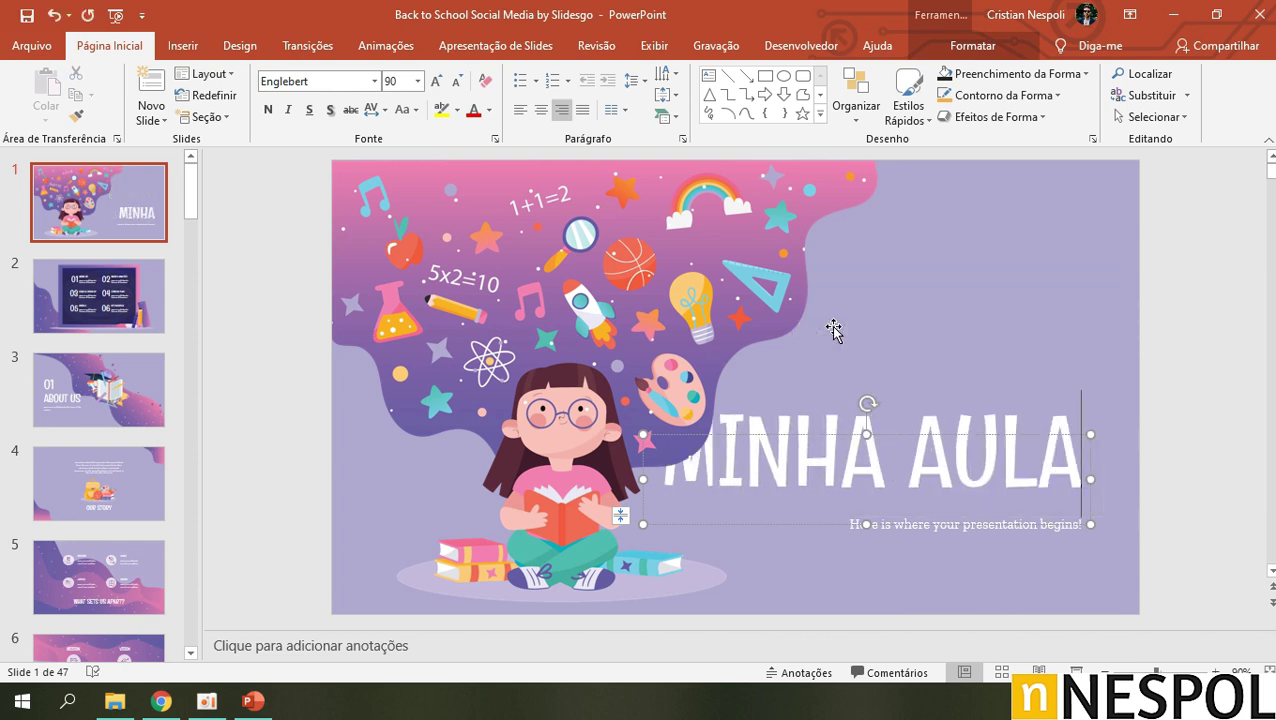
key("Return")
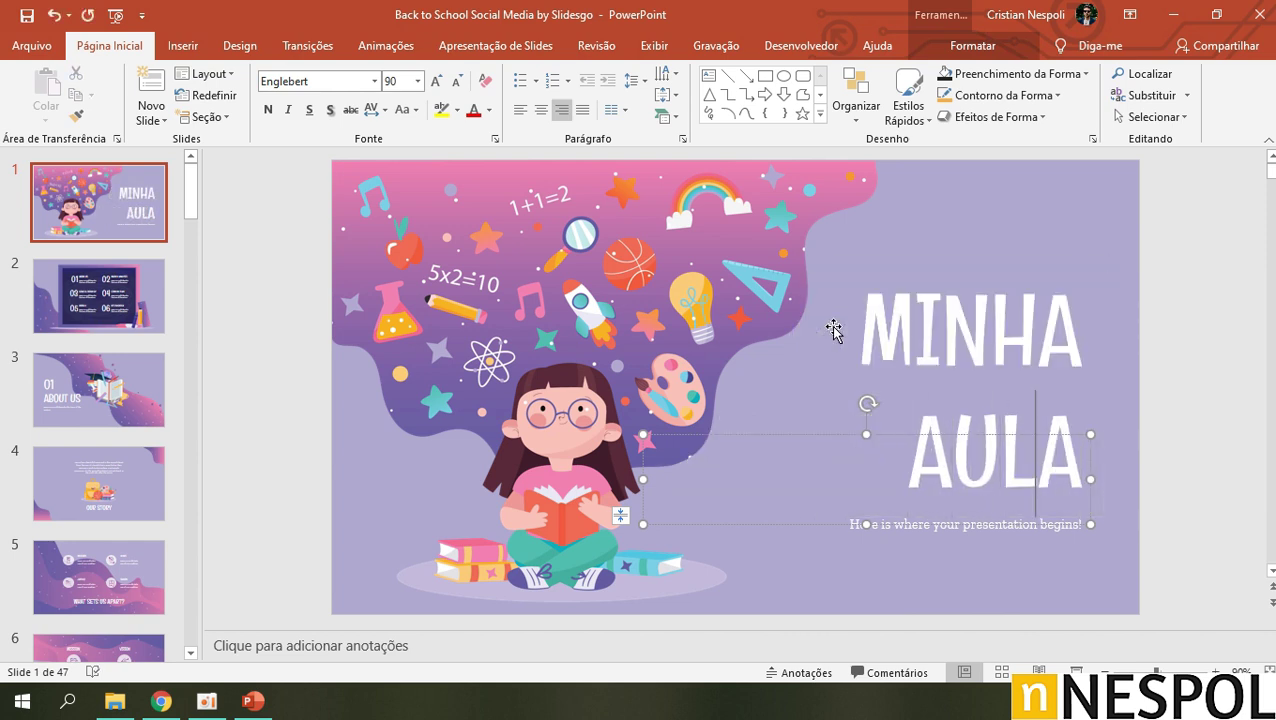
type(" PPT")
Change the subtitle text to 'Curso de POWERPOINT DA NESPOL'.
left_click(897, 538)
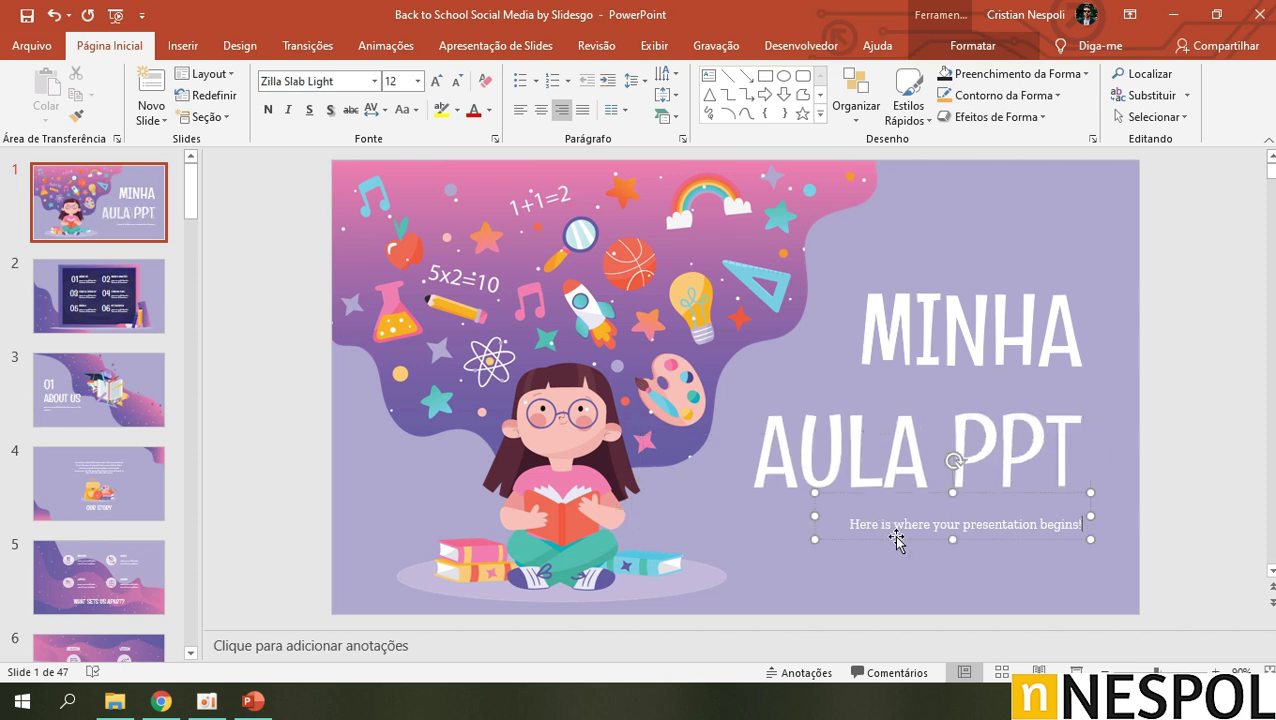
left_click(953, 524)
left_click_drag(1076, 524, 826, 524)
type("curso")
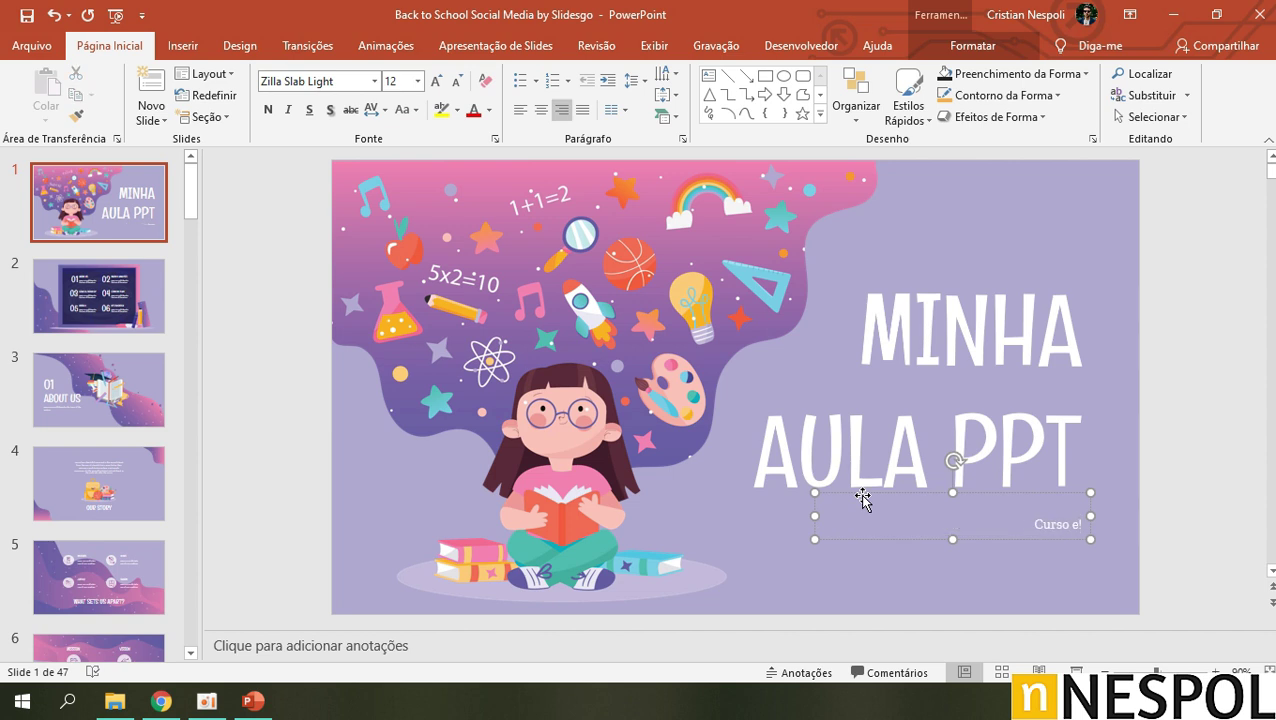
type("SPOL")
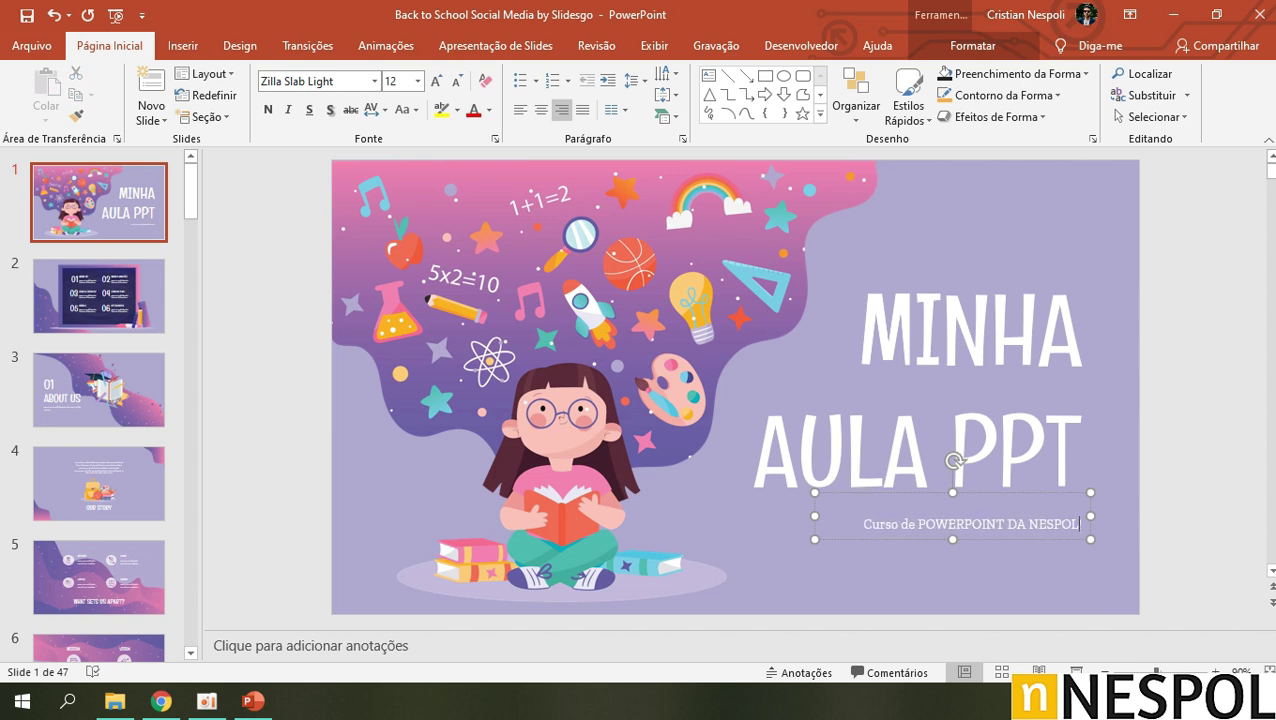
key("Delete")
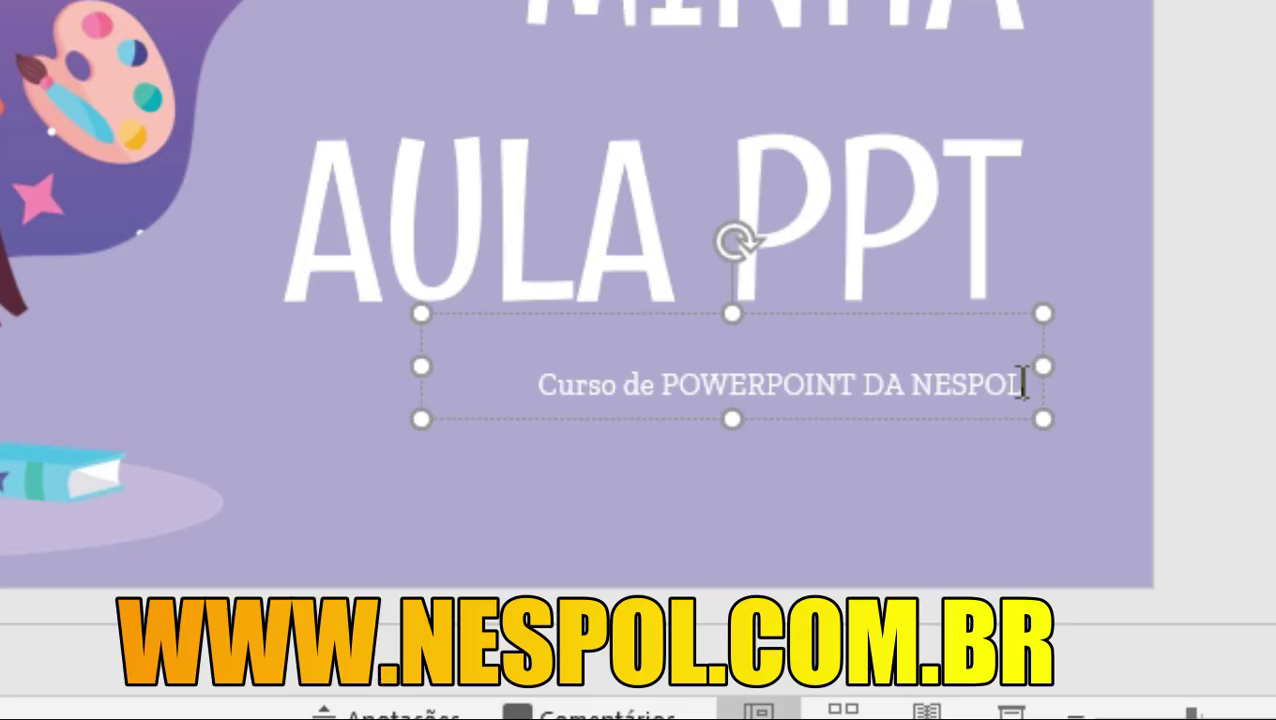
left_click_drag(1086, 522, 850, 497)
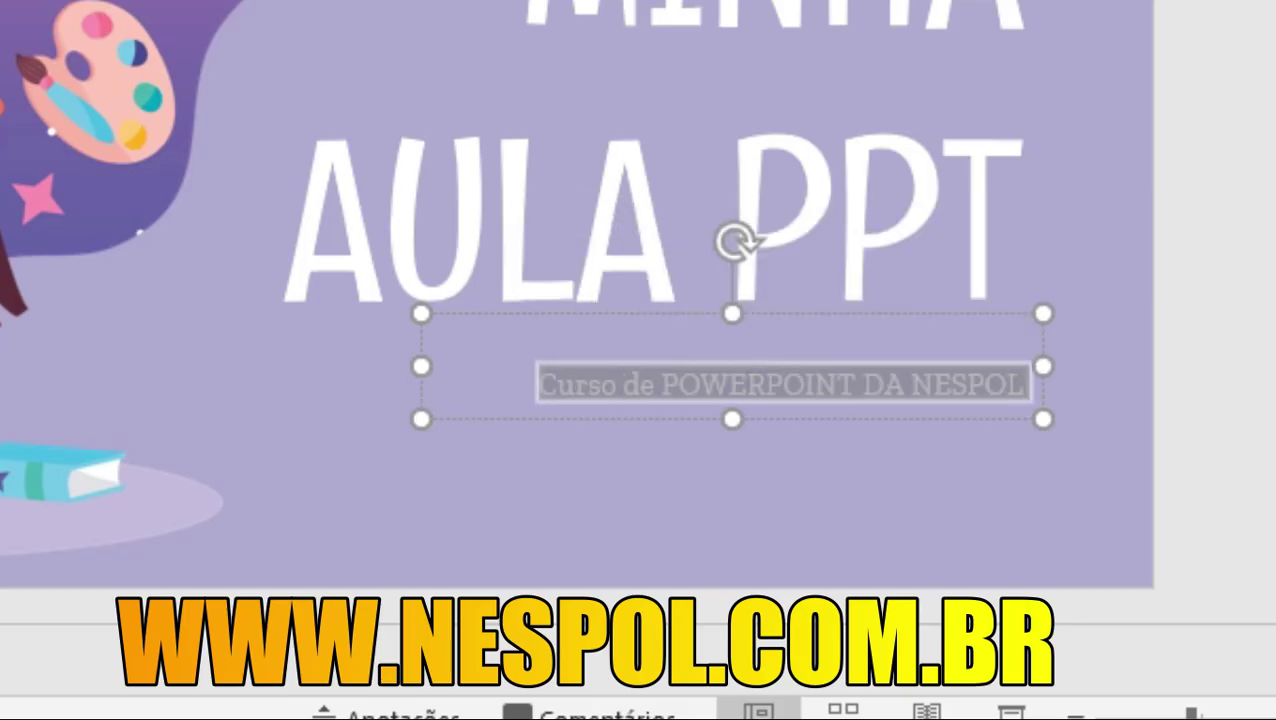
Widen the subtitle box leftward and move it up just beneath the title.
left_click_drag(421, 366, 36, 366)
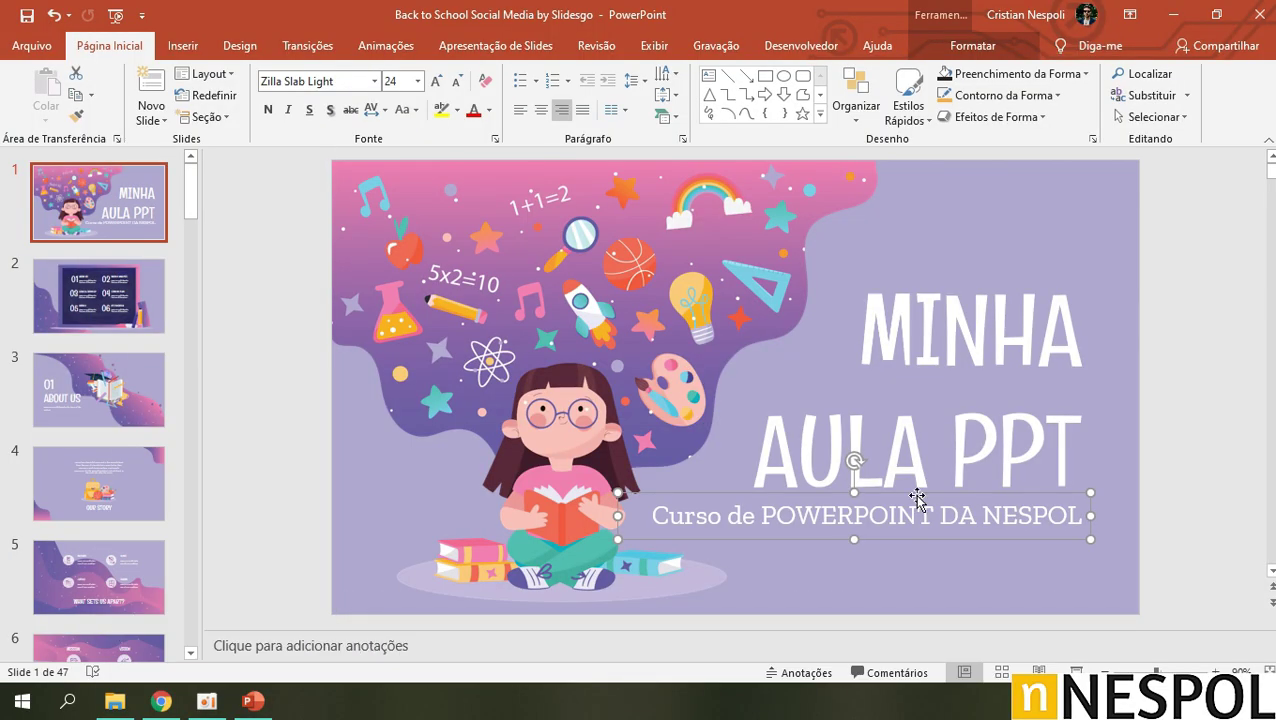
left_click_drag(917, 515, 917, 505)
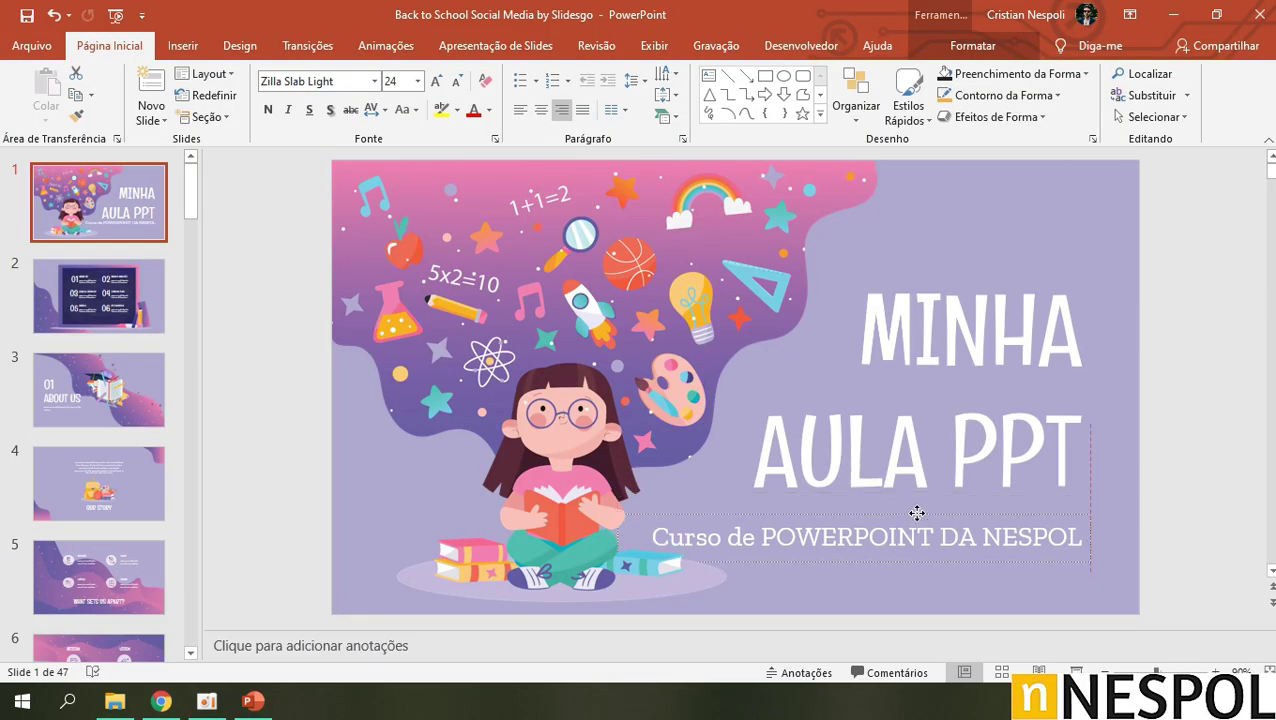
left_click(1153, 473)
left_click(670, 494)
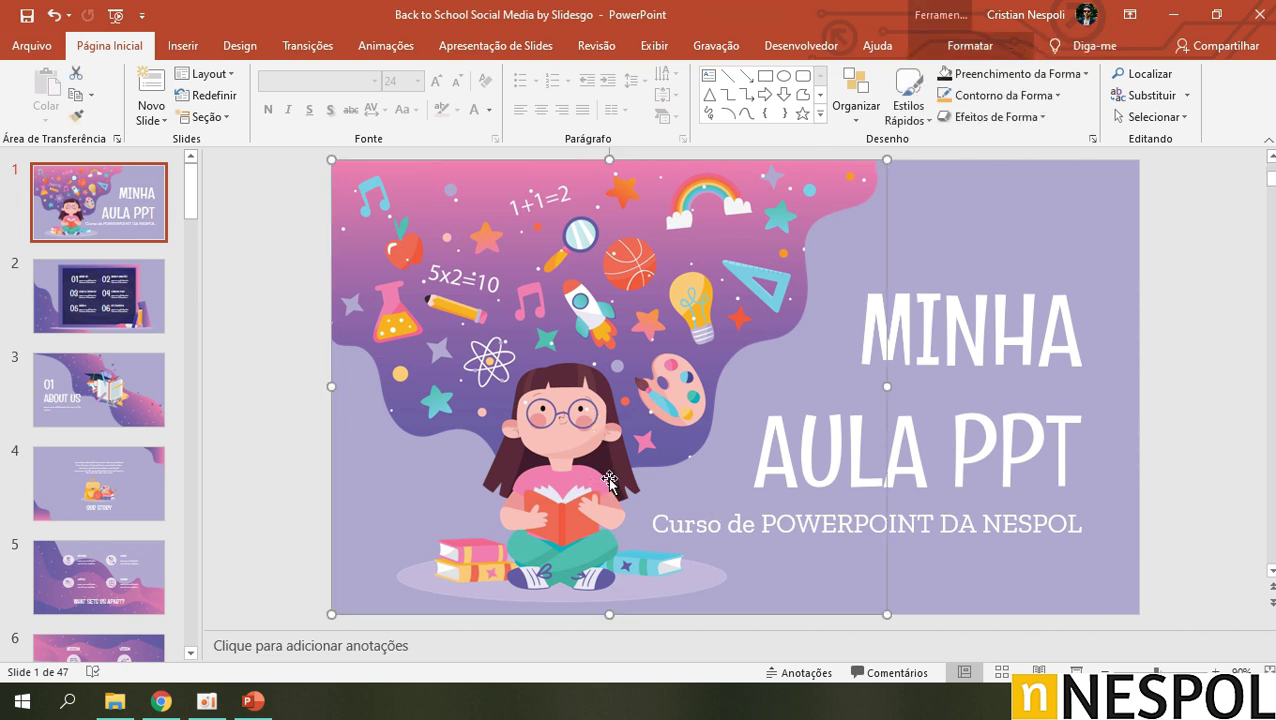
Dismiss the illustration's context menu and go to slide 2.
right_click(563, 299)
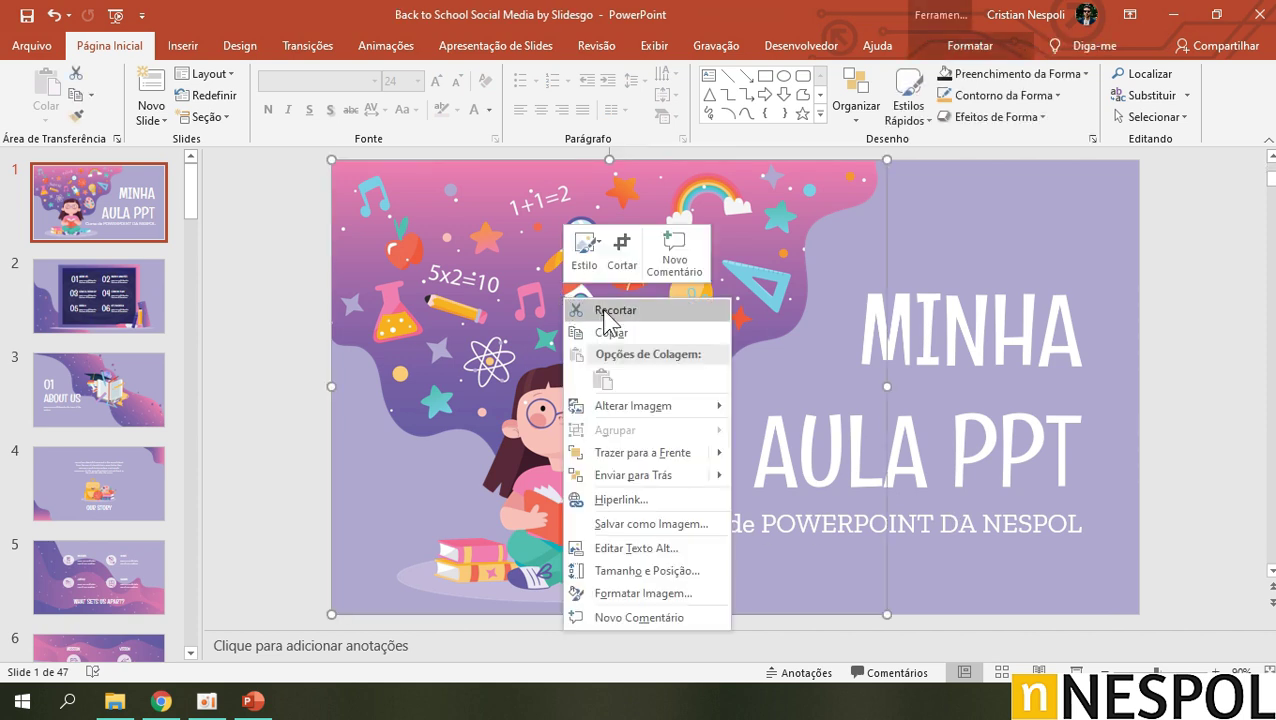
mouse_move(681, 410)
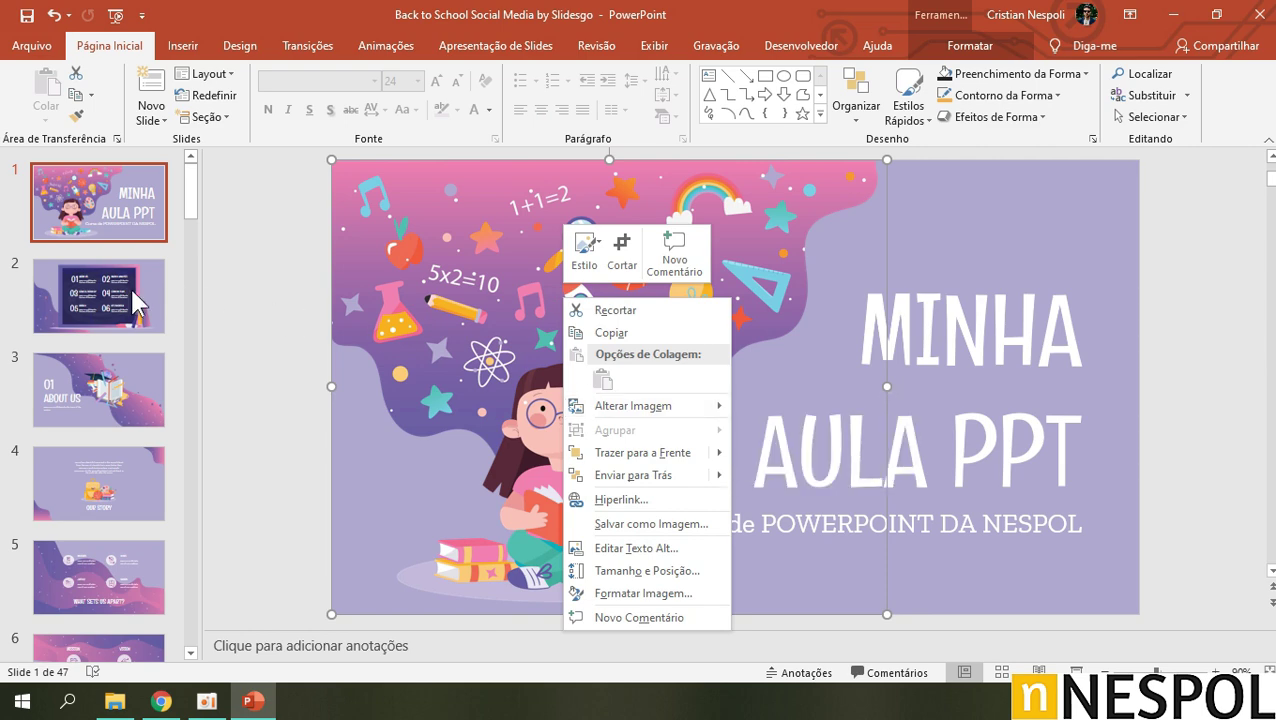
left_click(160, 310)
left_click(148, 316)
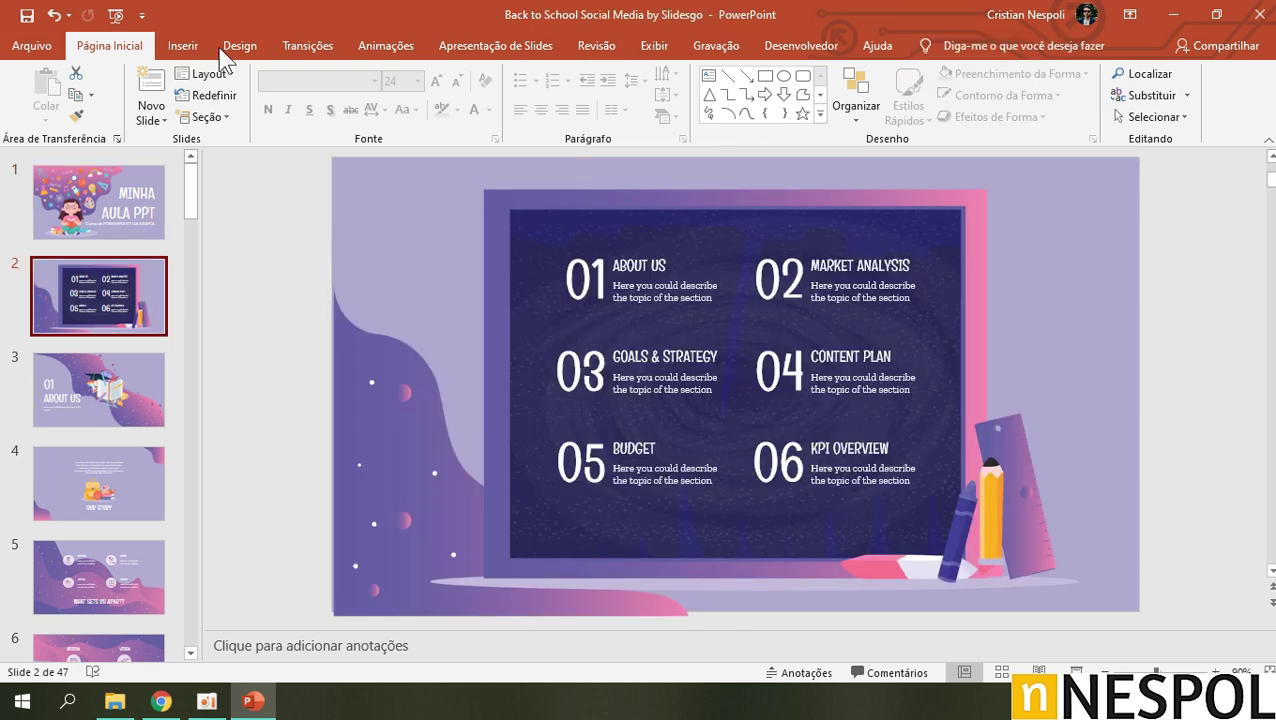
Draw an orange rectangle on slide 2's left side, then show slide 3.
left_click(182, 45)
left_click(343, 90)
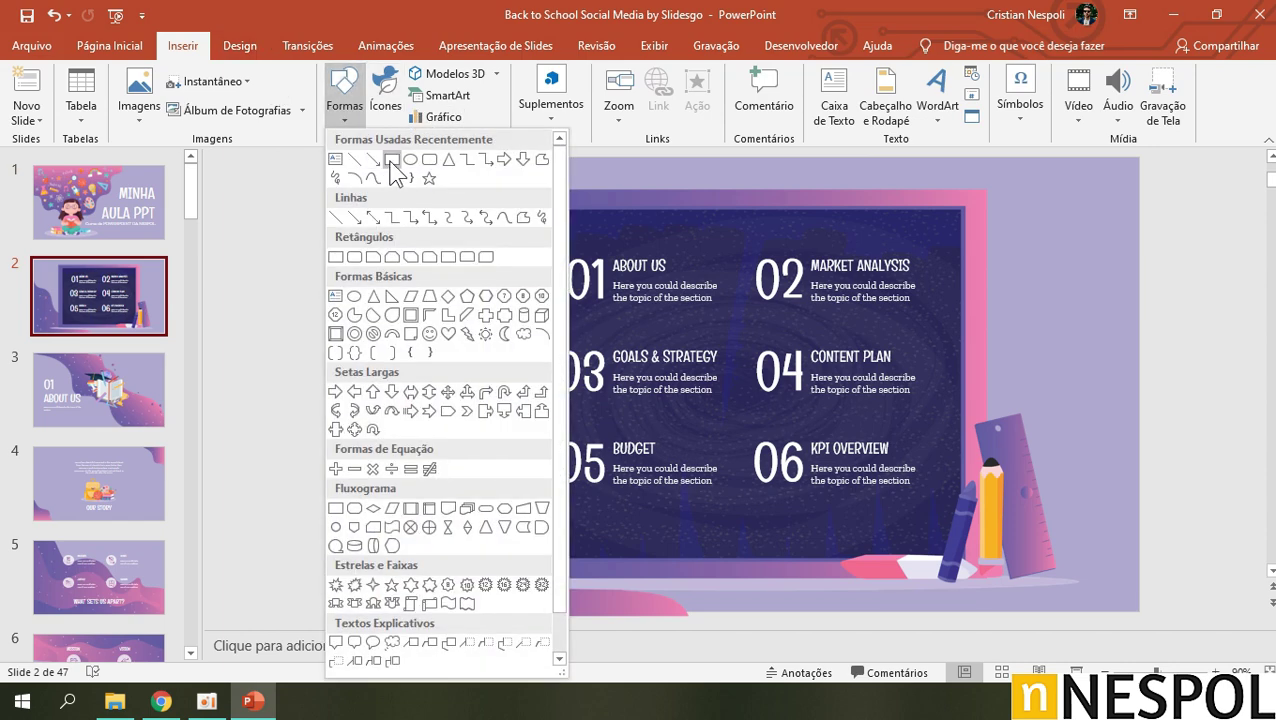
left_click(394, 170)
left_click_drag(399, 251, 550, 484)
mouse_move(545, 370)
left_mouse_down()
mouse_move(720, 352)
mouse_move(444, 356)
mouse_move(459, 356)
left_mouse_up()
left_click(82, 390)
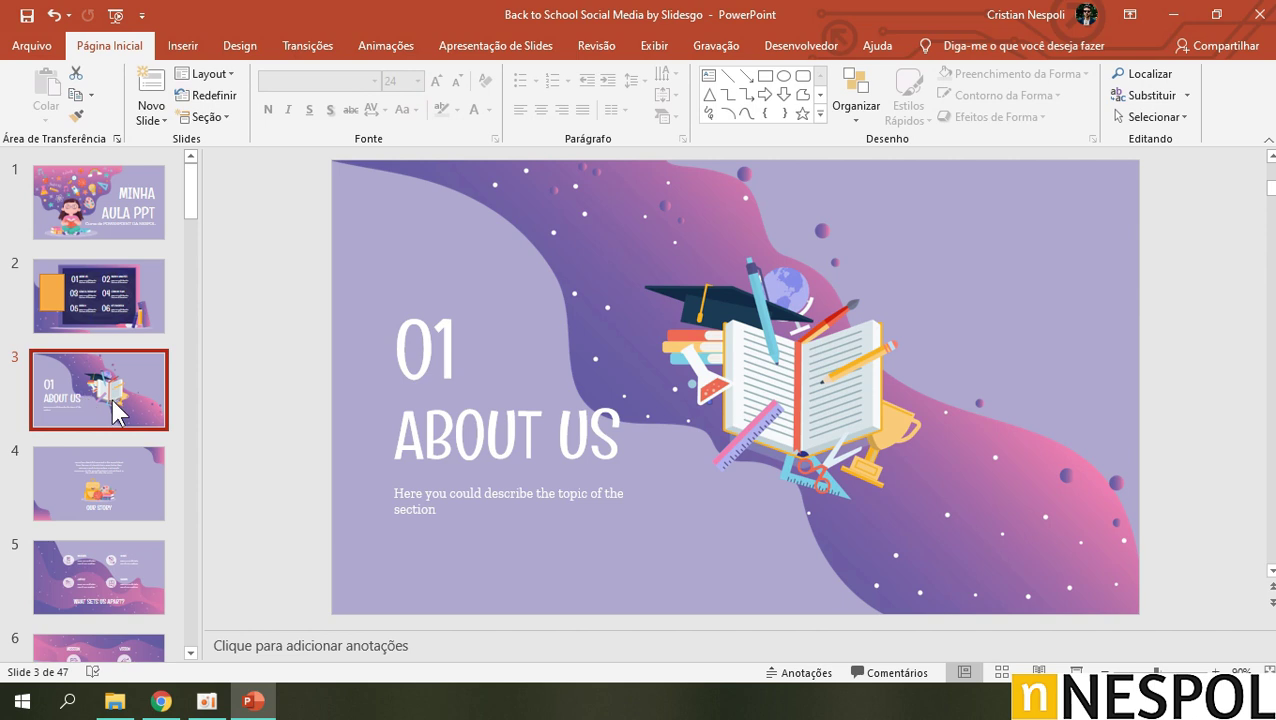
Delete the WHAT SETS US APART? slide.
left_click(100, 480)
scroll(105, 478, "down", 1)
left_click(100, 520)
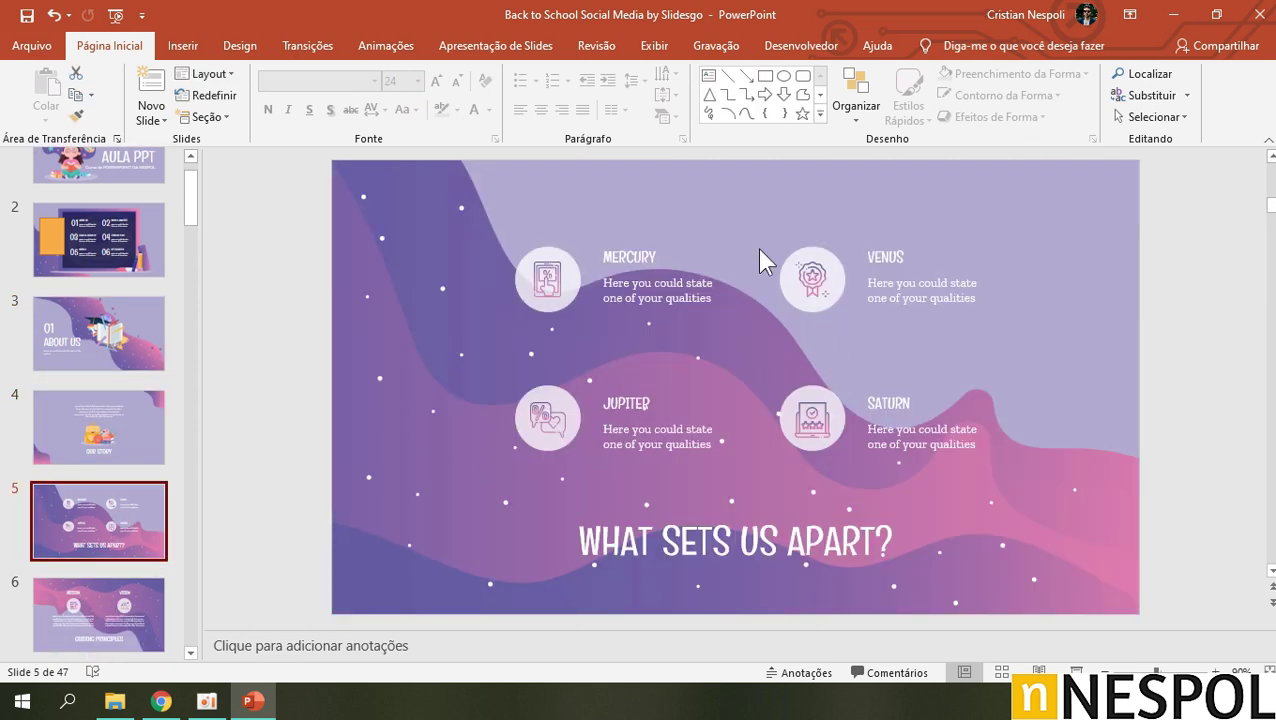
left_click_drag(134, 521, 136, 520)
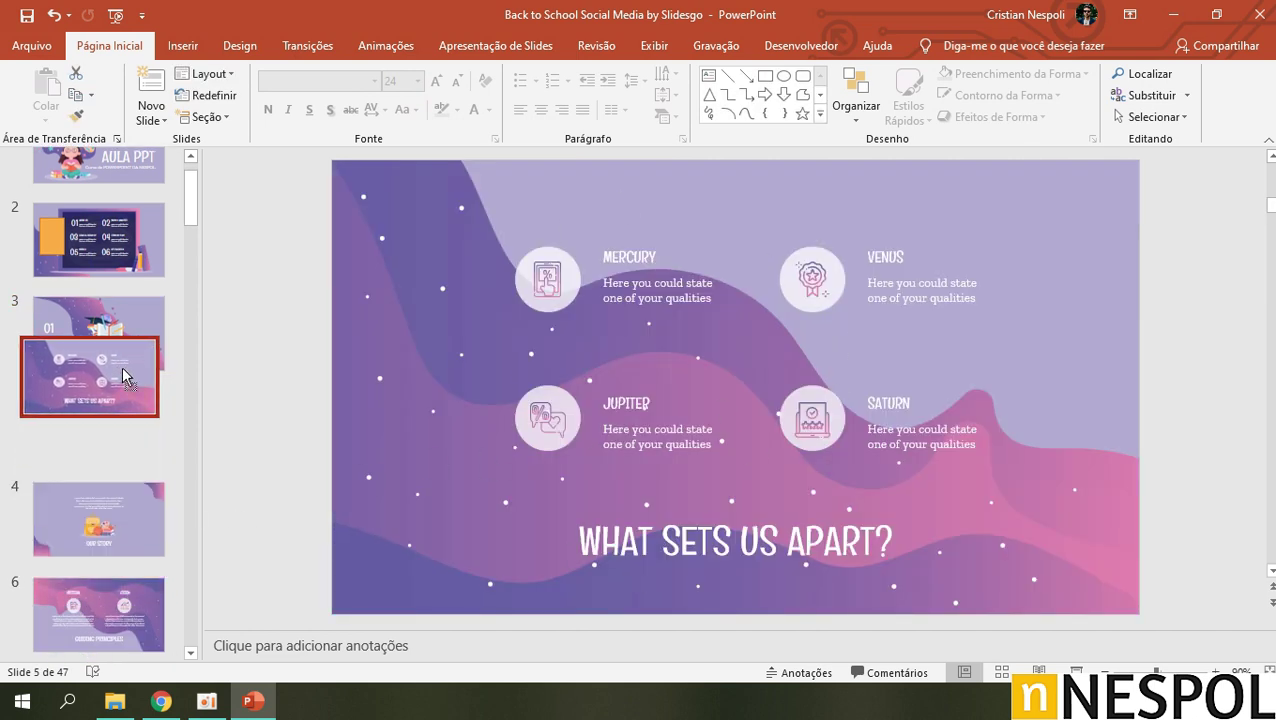
key("Delete")
Copy the 05 BUDGET slide and paste a duplicate after slide 22.
scroll(131, 527, "down", 3)
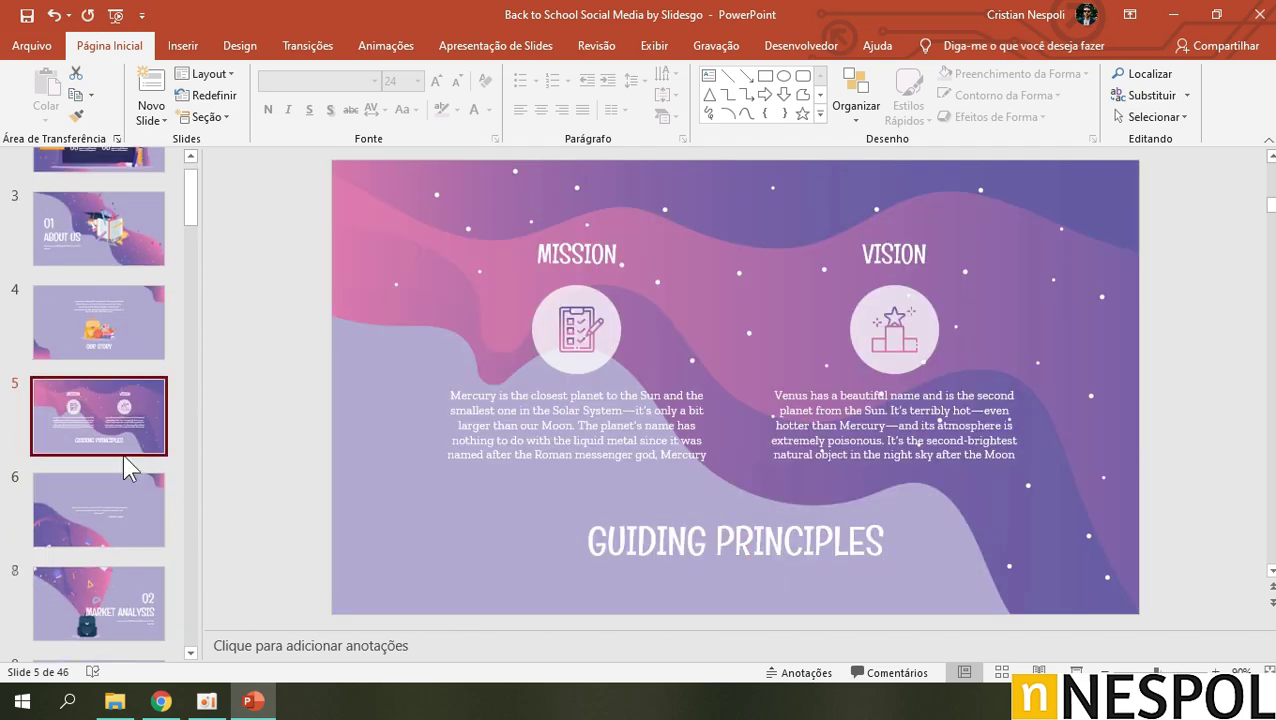
left_click_drag(190, 222, 184, 373)
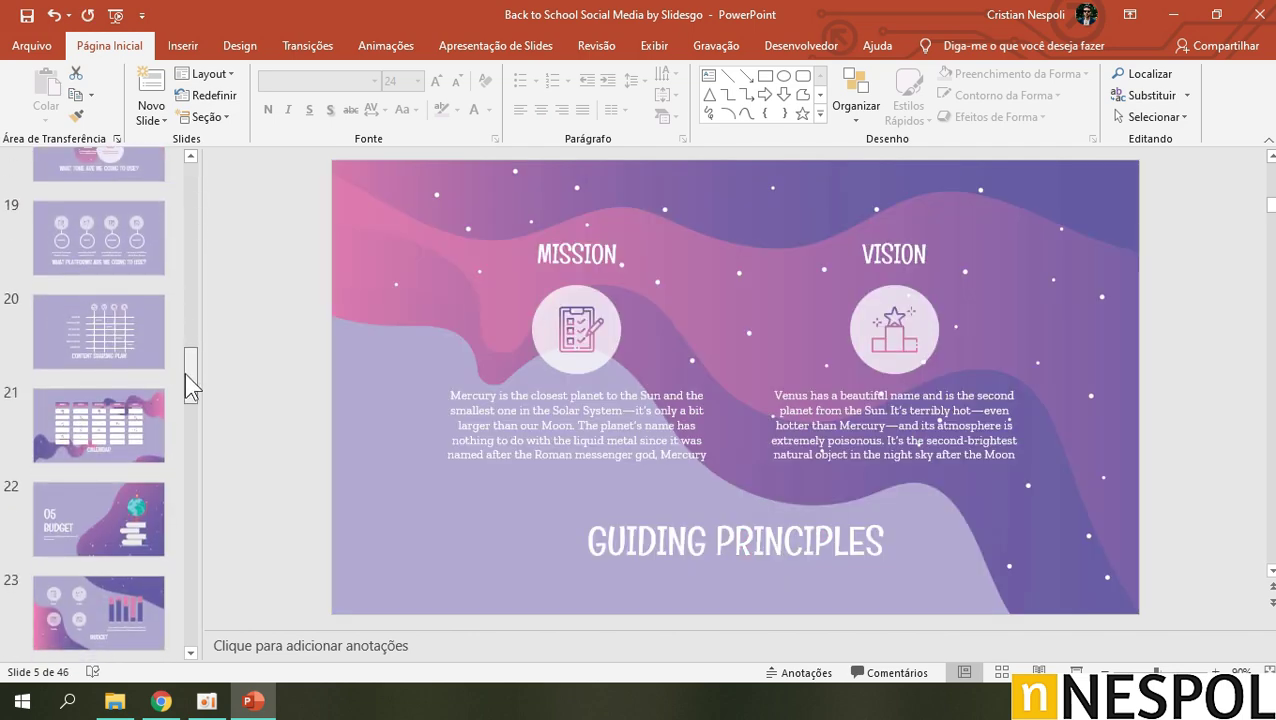
left_click(140, 533)
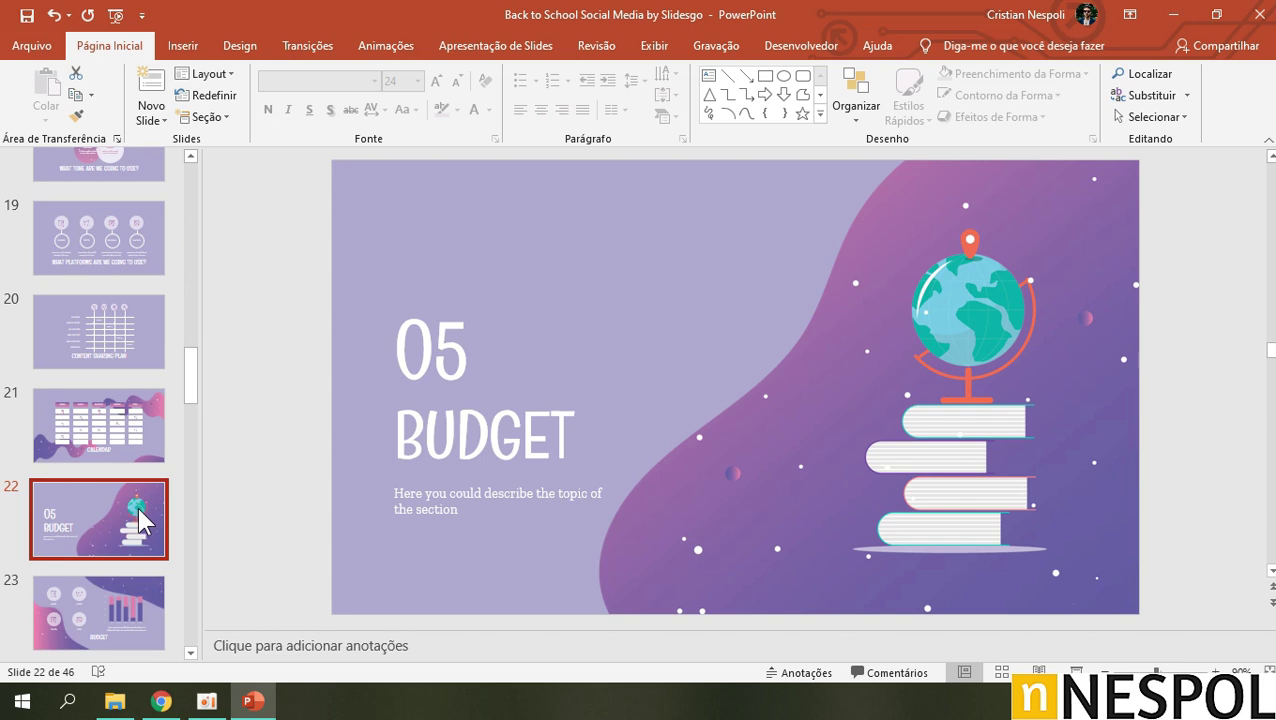
key("ctrl+c")
left_click(100, 566)
key("ctrl+v")
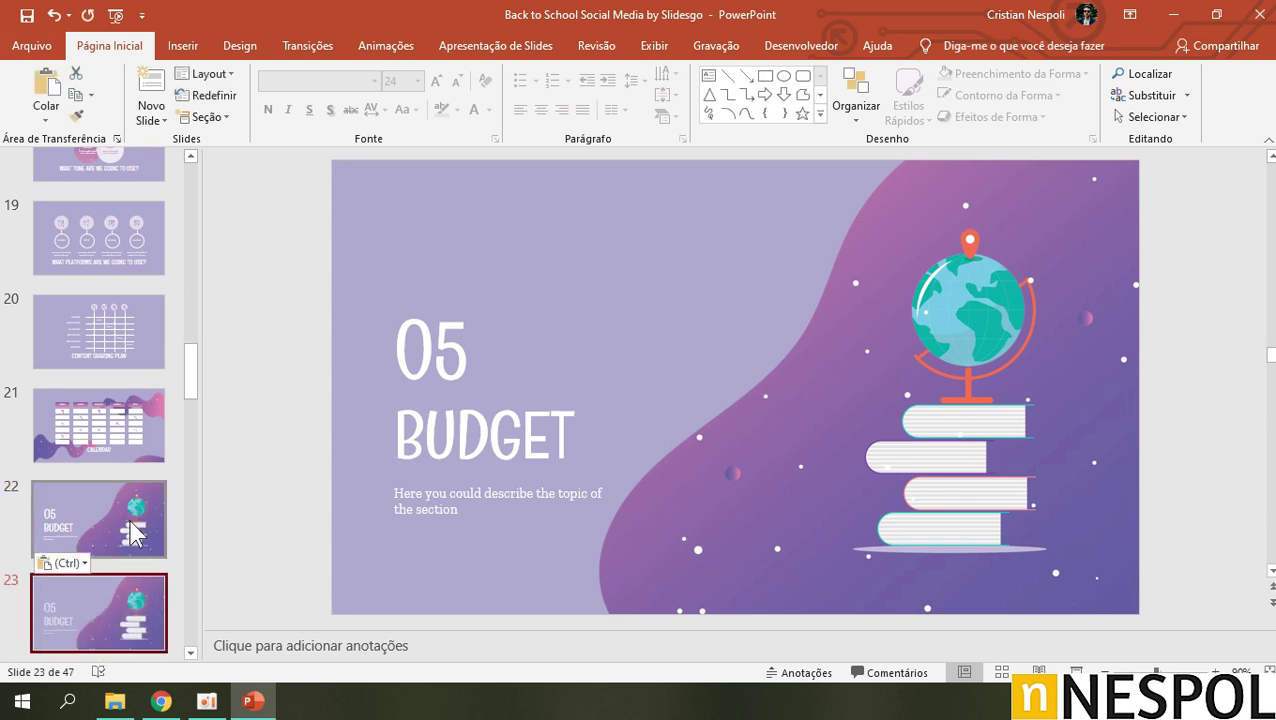
Renumber the duplicated BUDGET slide to 06, then bring up the Downloads folder.
left_click(138, 612)
left_click(448, 362)
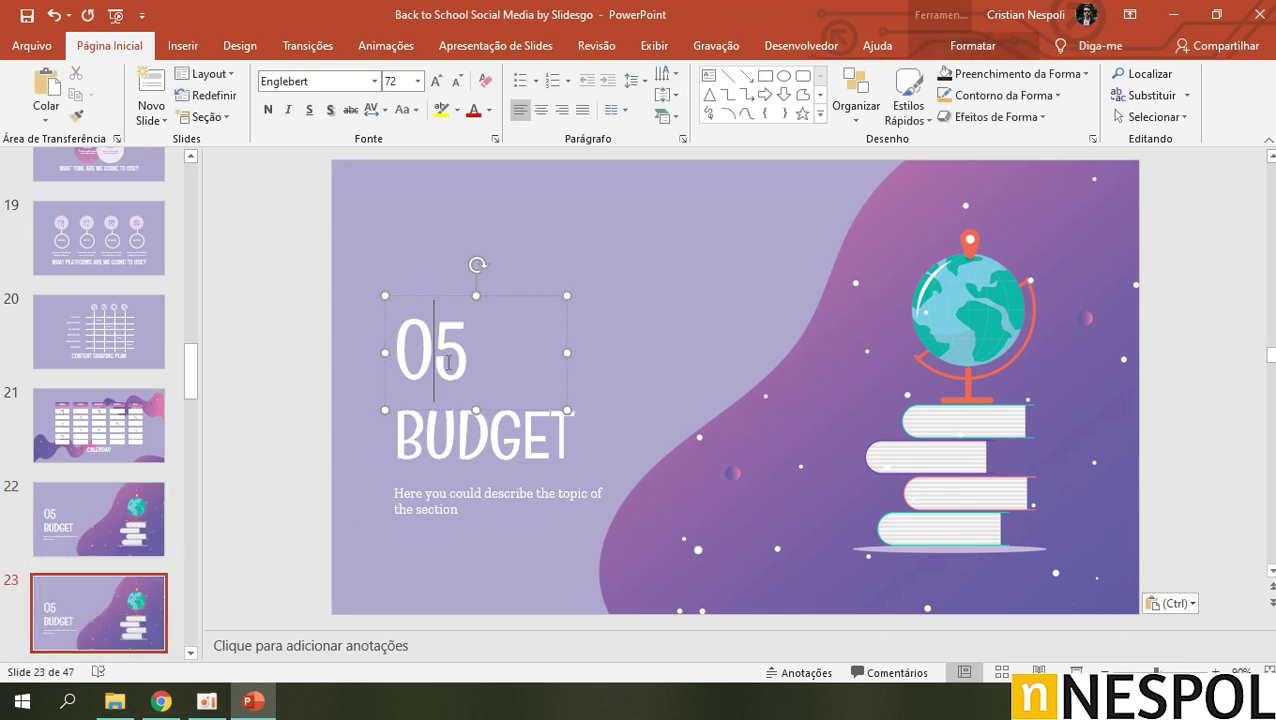
left_click(100, 520)
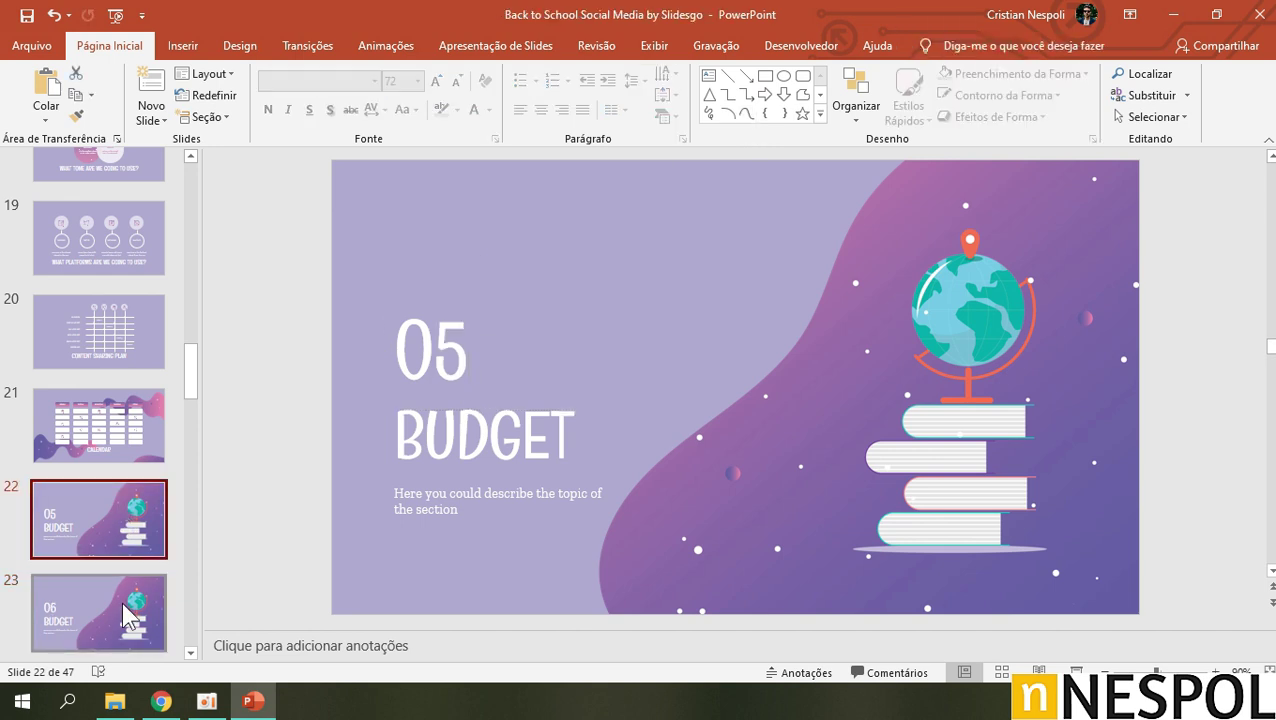
left_click(125, 603)
scroll(129, 520, "down", 2)
scroll(135, 515, "down", 3)
scroll(160, 505, "down", 2)
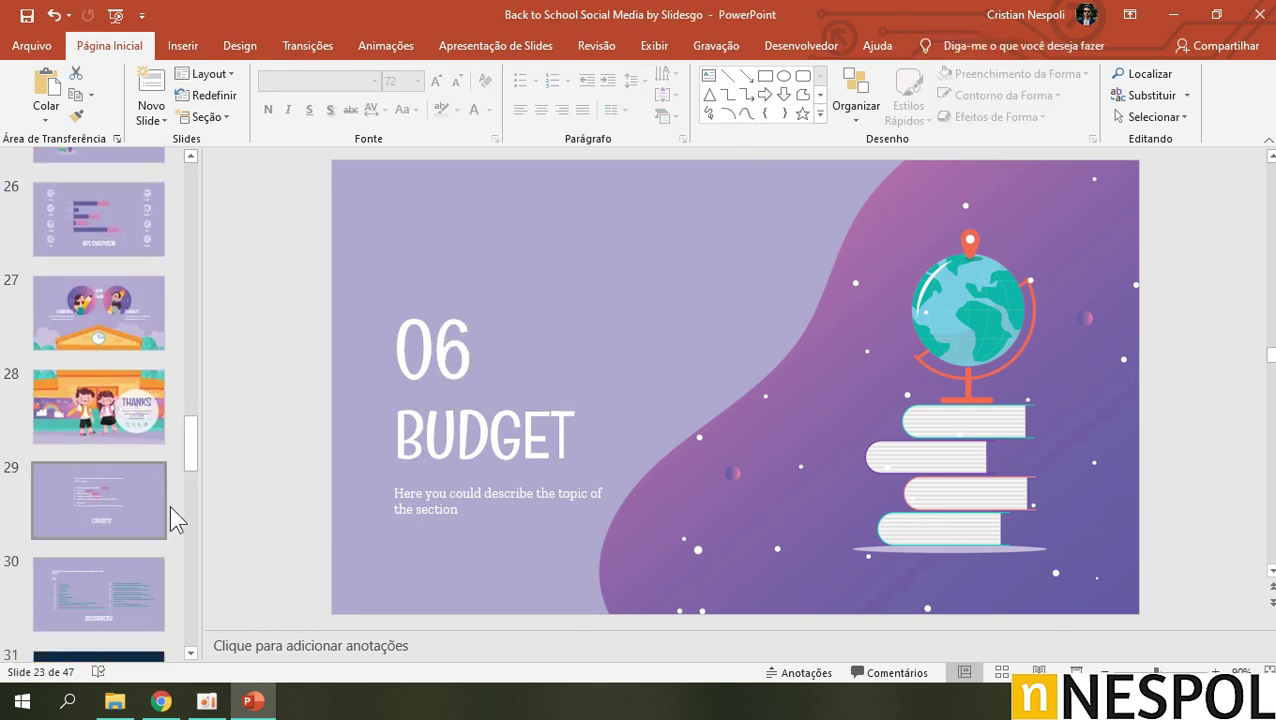
left_click(115, 701)
left_click(364, 364)
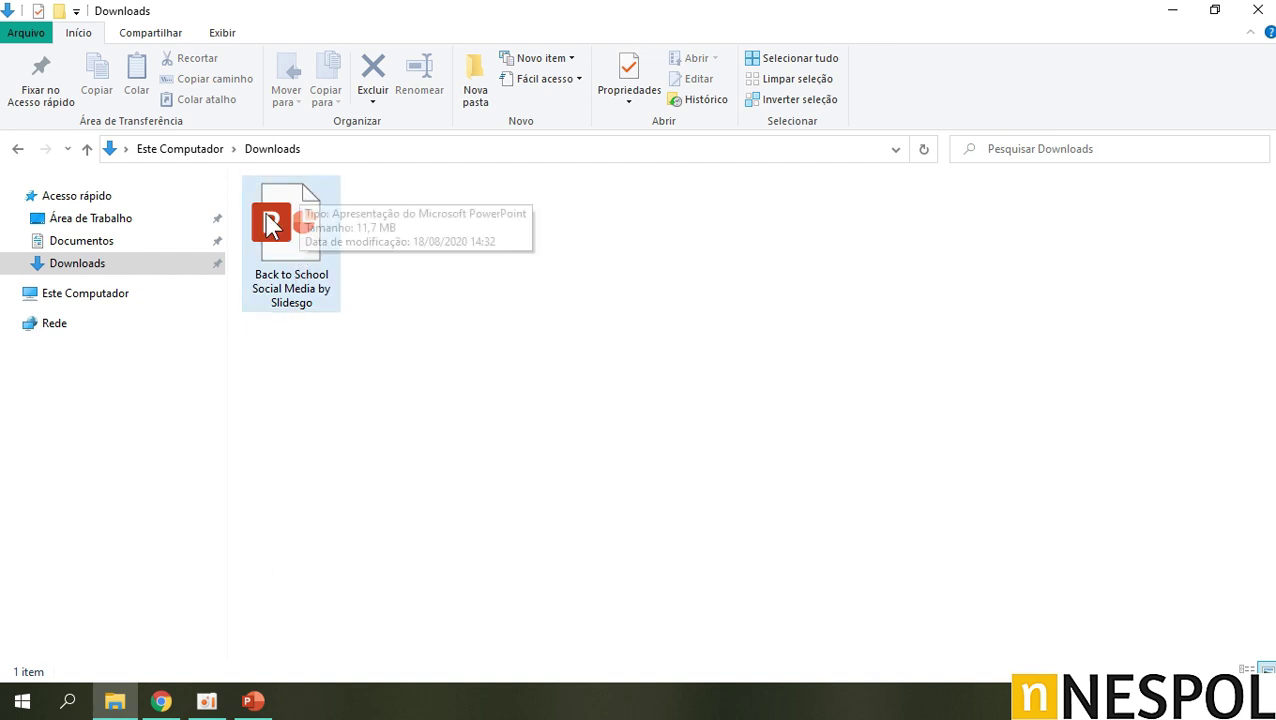
Duplicate the Back to School .pptx in Downloads as a '- Copia' file, then return to Chrome.
left_click(320, 262)
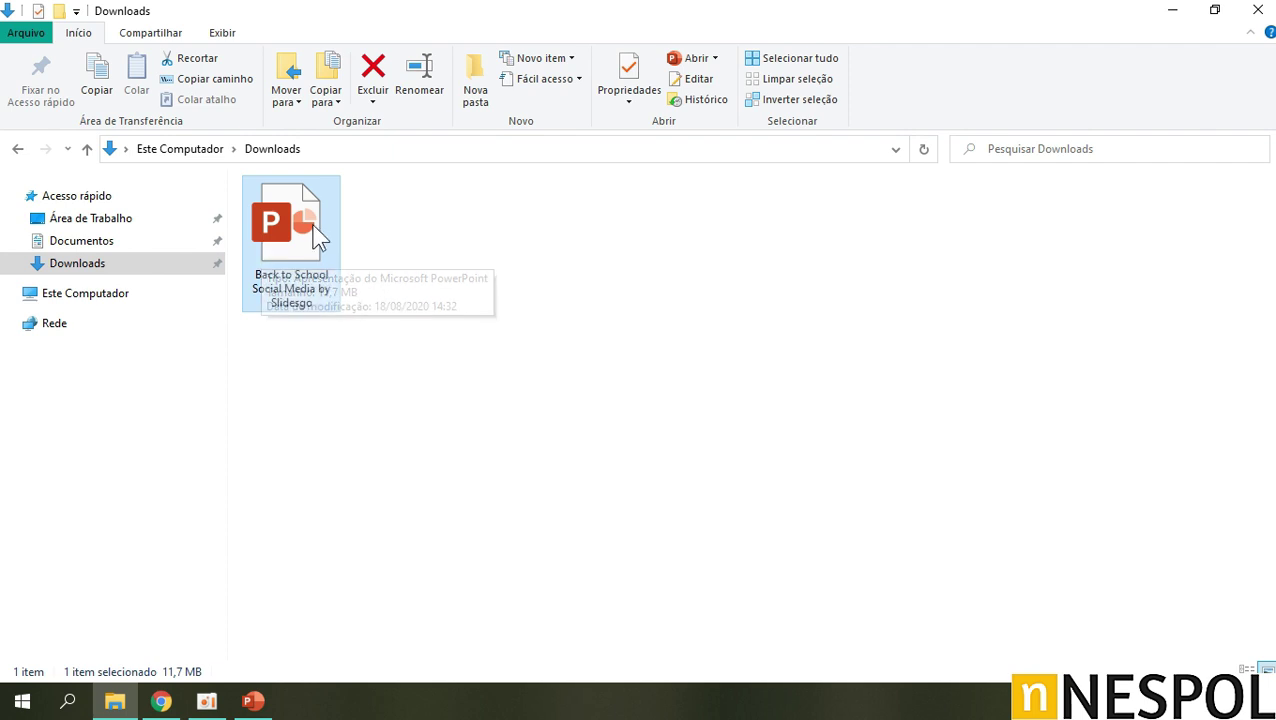
key("ctrl+v")
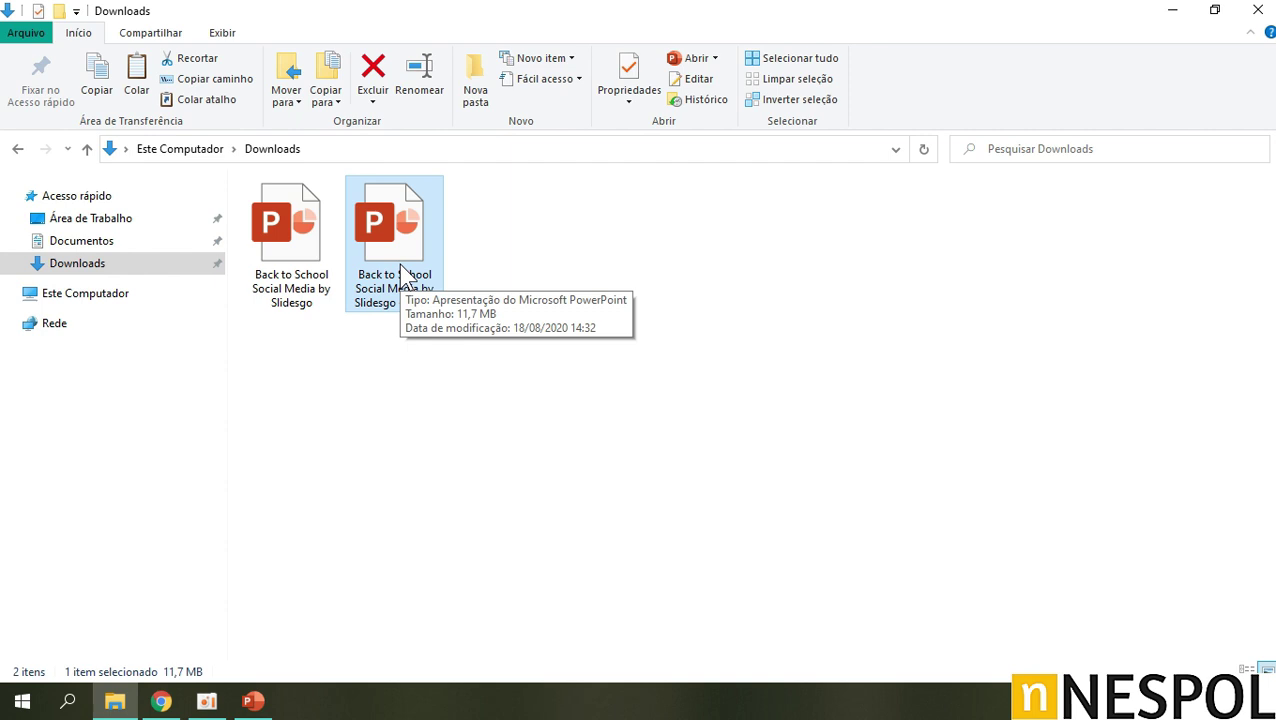
left_click(330, 210)
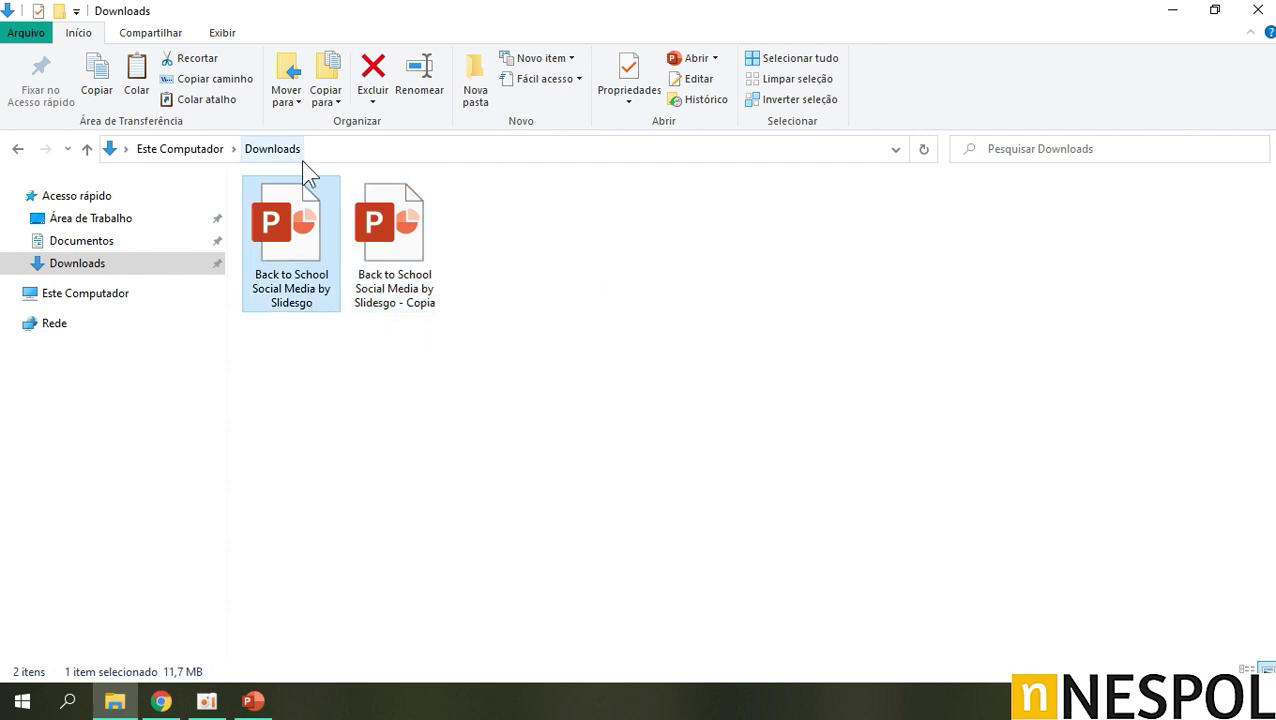
left_click(162, 701)
scroll(897, 333, "up", 2)
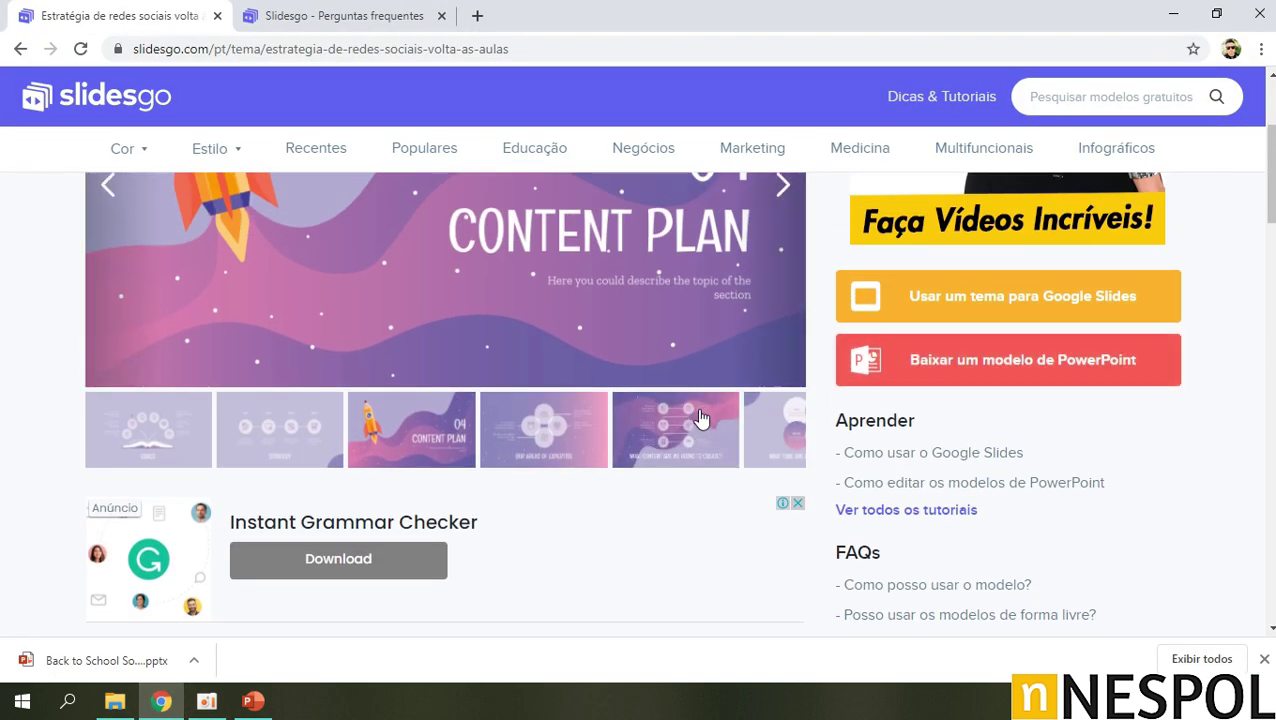
Return to the Educação template list and open the Online Notebook template page.
scroll(698, 413, "up", 3)
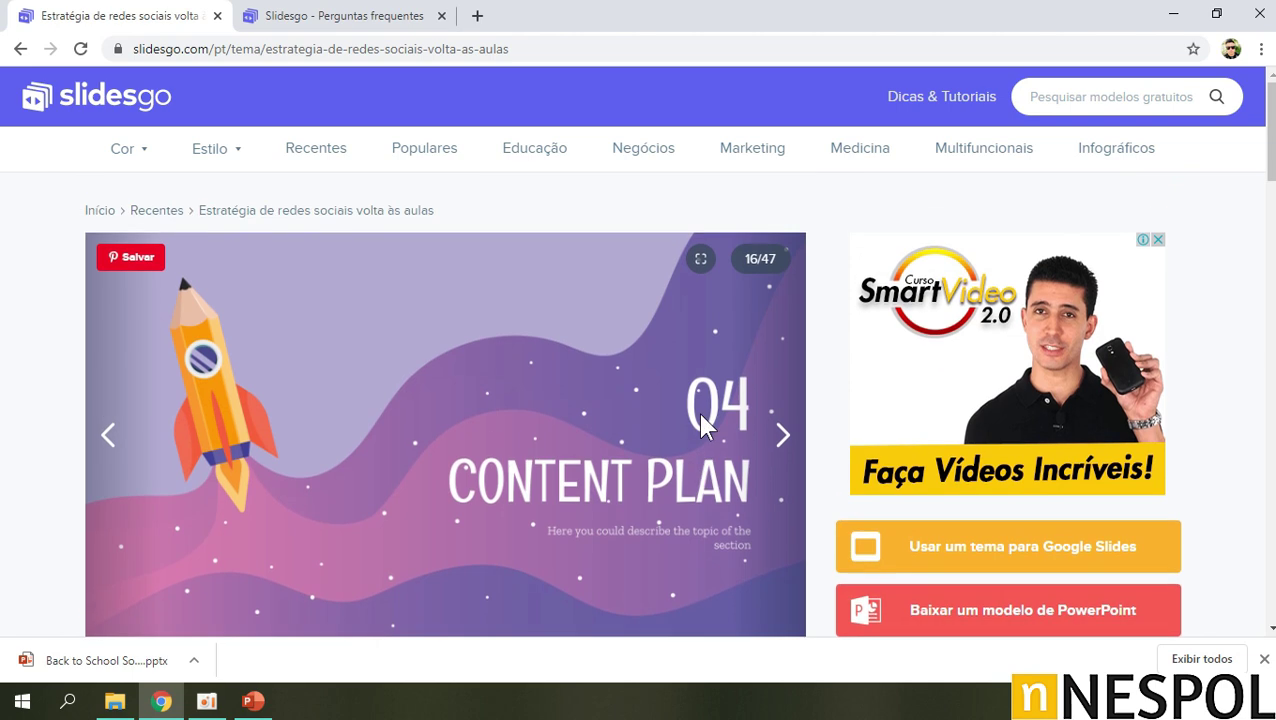
left_click(19, 49)
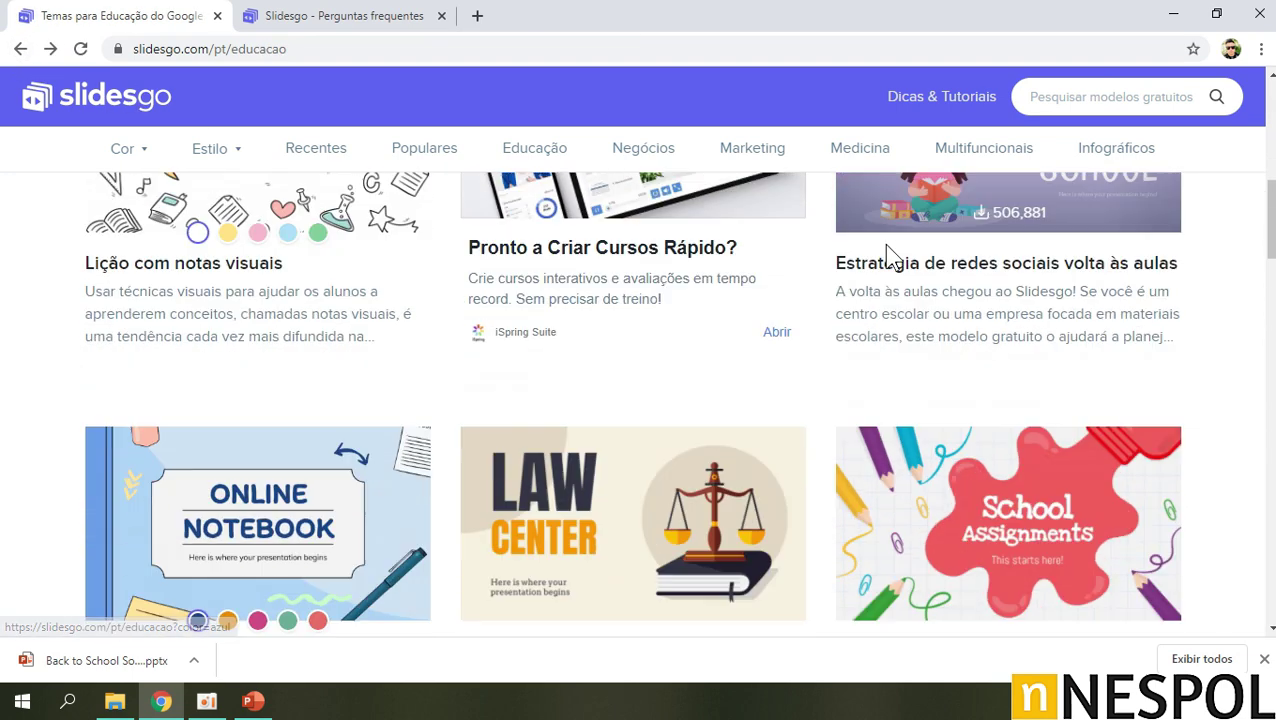
scroll(890, 257, "down", 2)
left_click(300, 350)
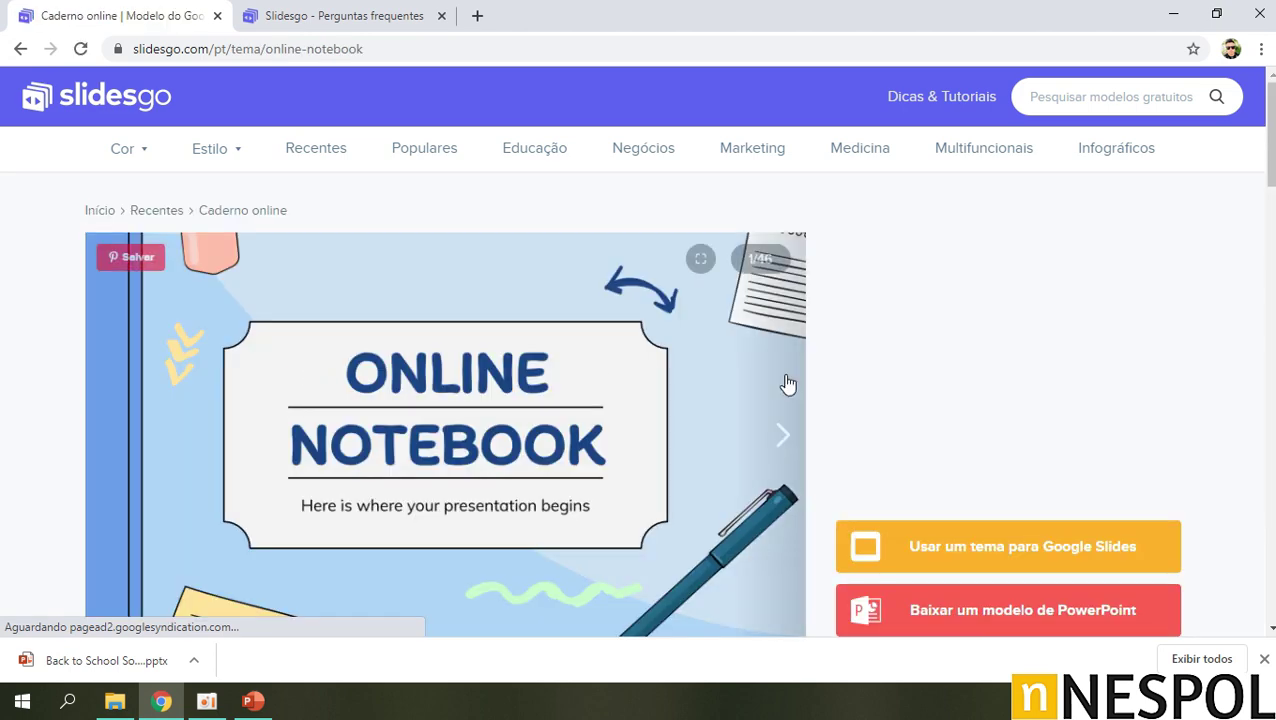
scroll(787, 384, "down", 1)
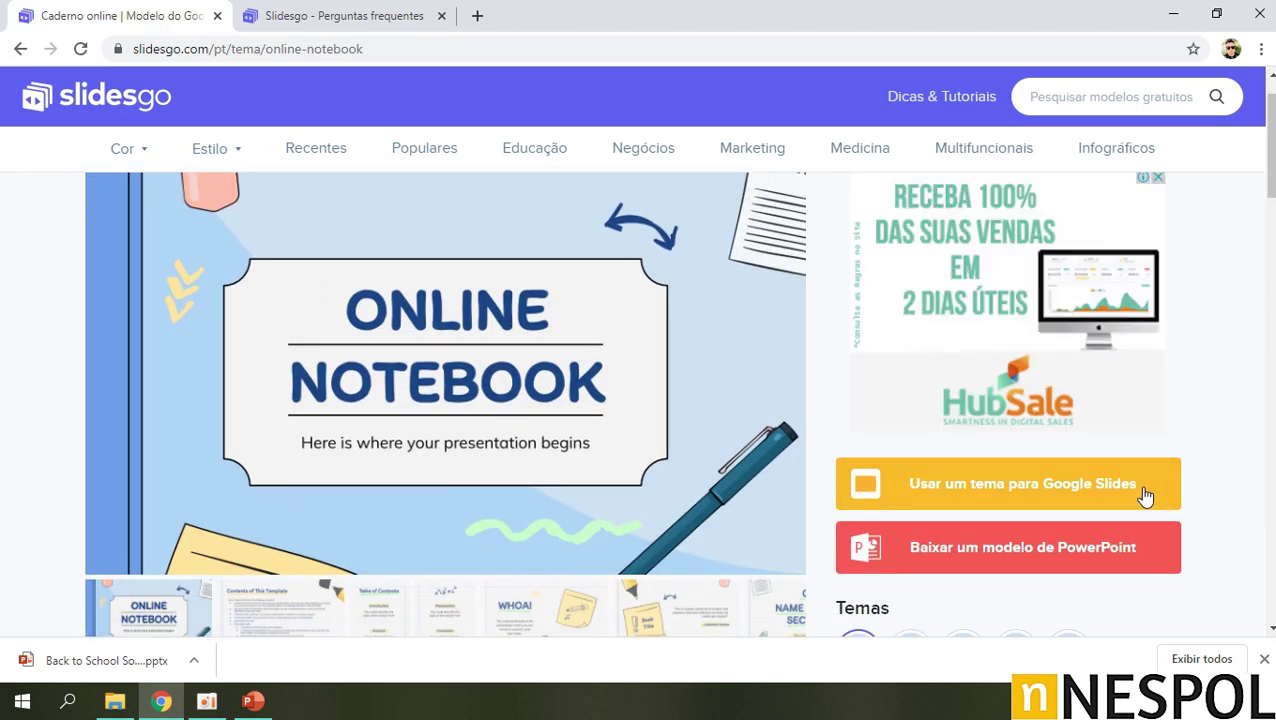
scroll(700, 450, "down", 2)
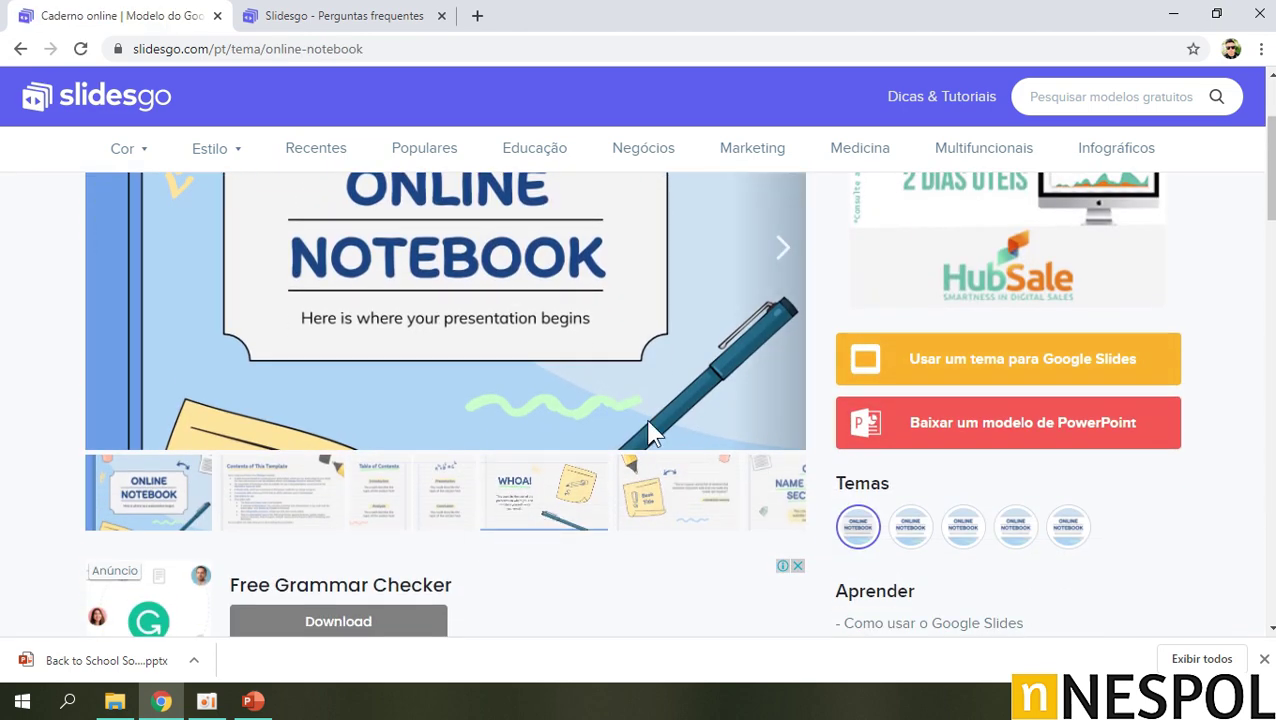
Page through the Online Notebook template's preview slides in the carousel.
left_click(785, 250)
scroll(833, 320, "up", 2)
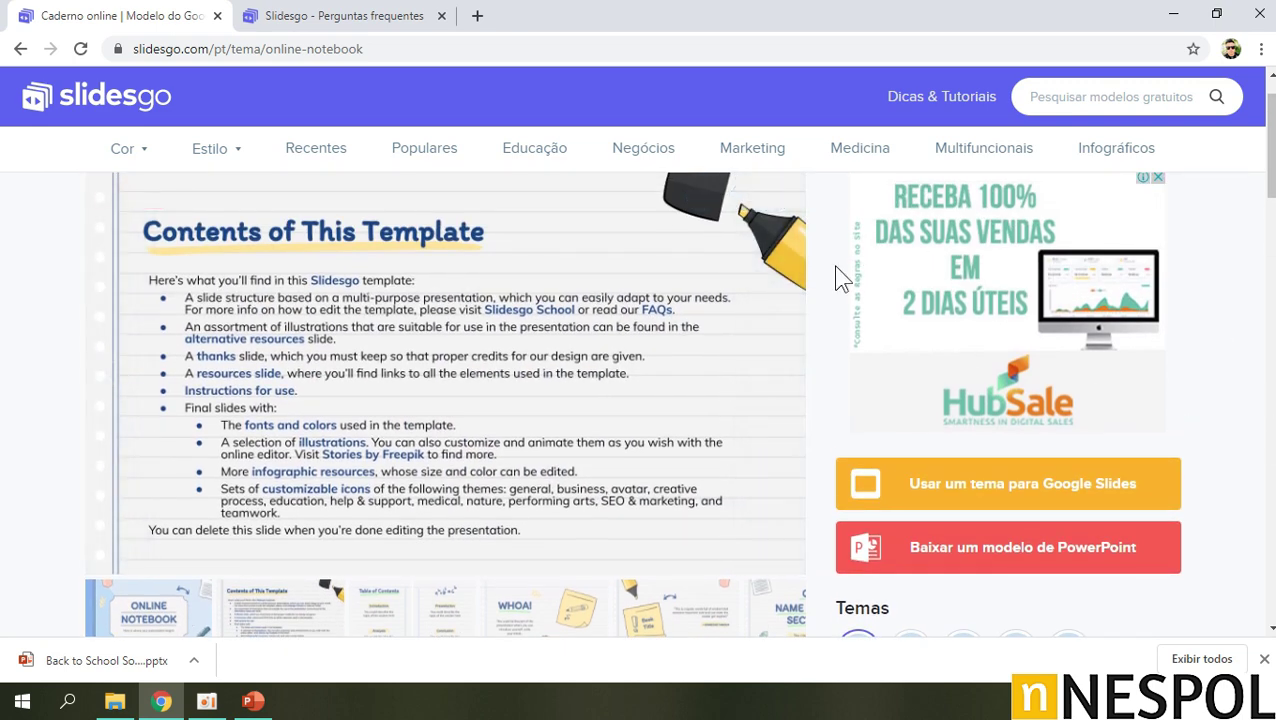
left_click(785, 371)
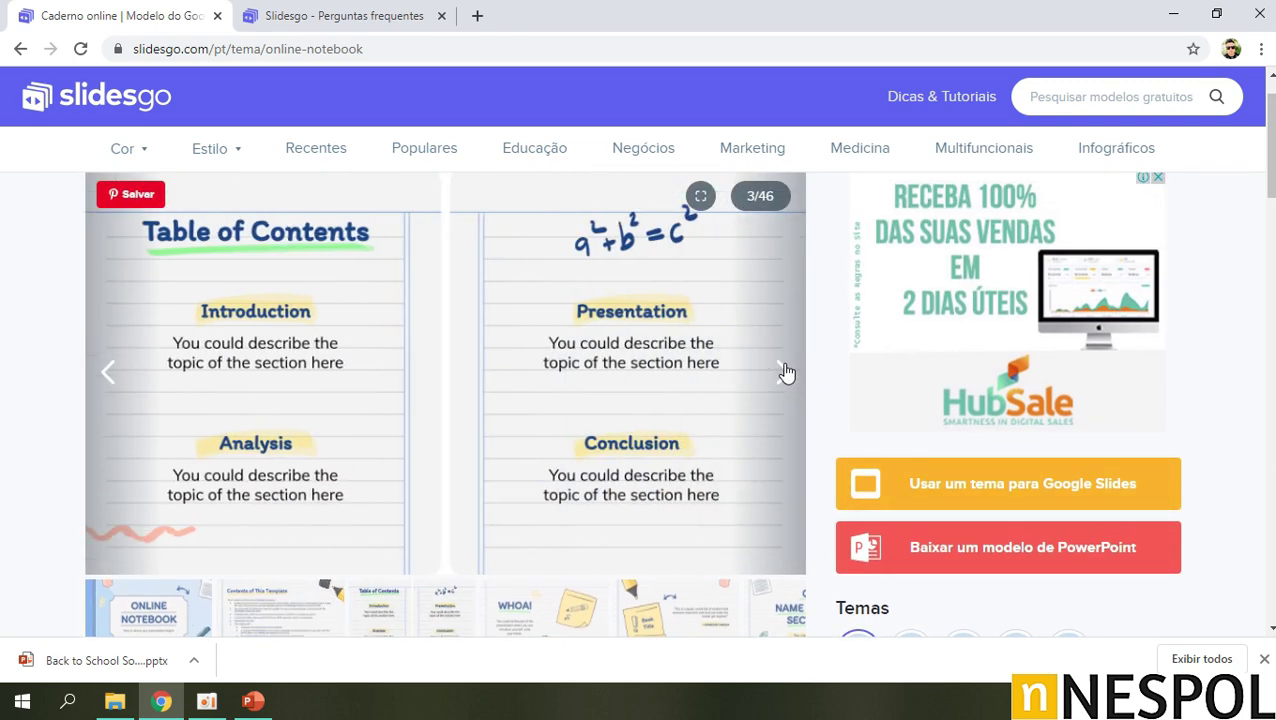
left_click(785, 371)
left_click(785, 371)
left_click(785, 371)
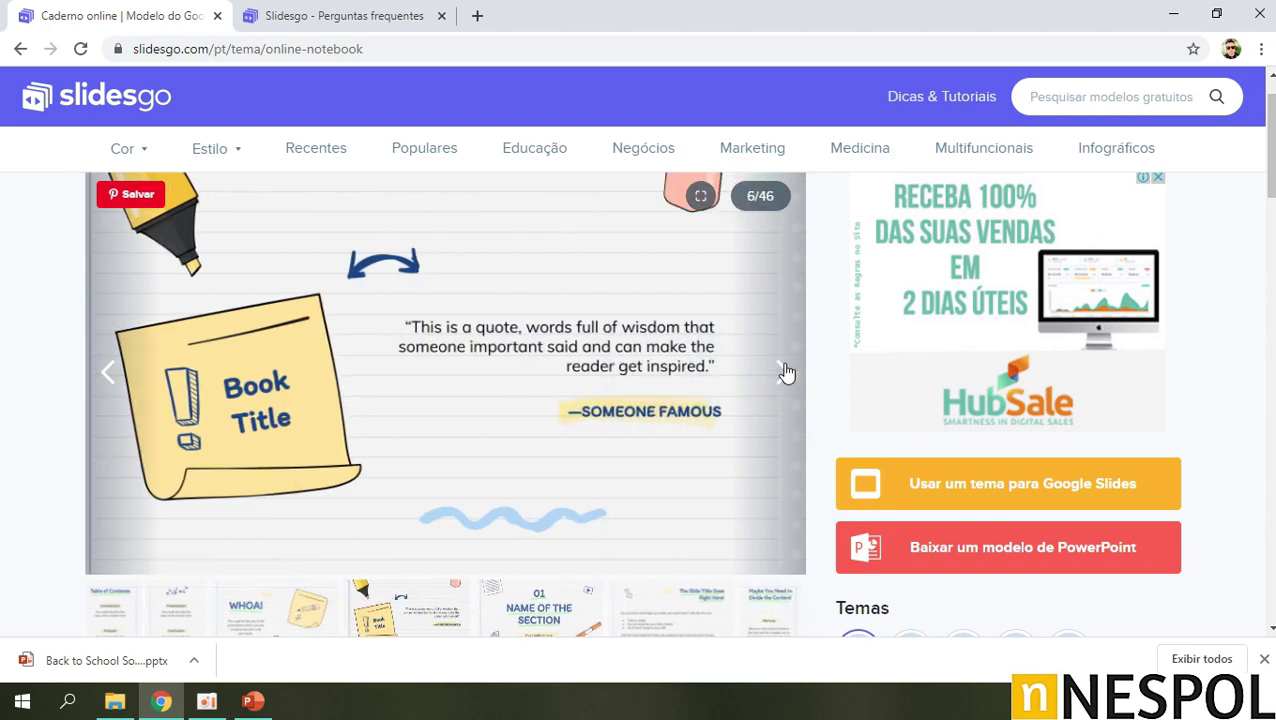
left_click(785, 371)
left_click(785, 371)
left_click(785, 371)
left_click(785, 371)
left_click(785, 371)
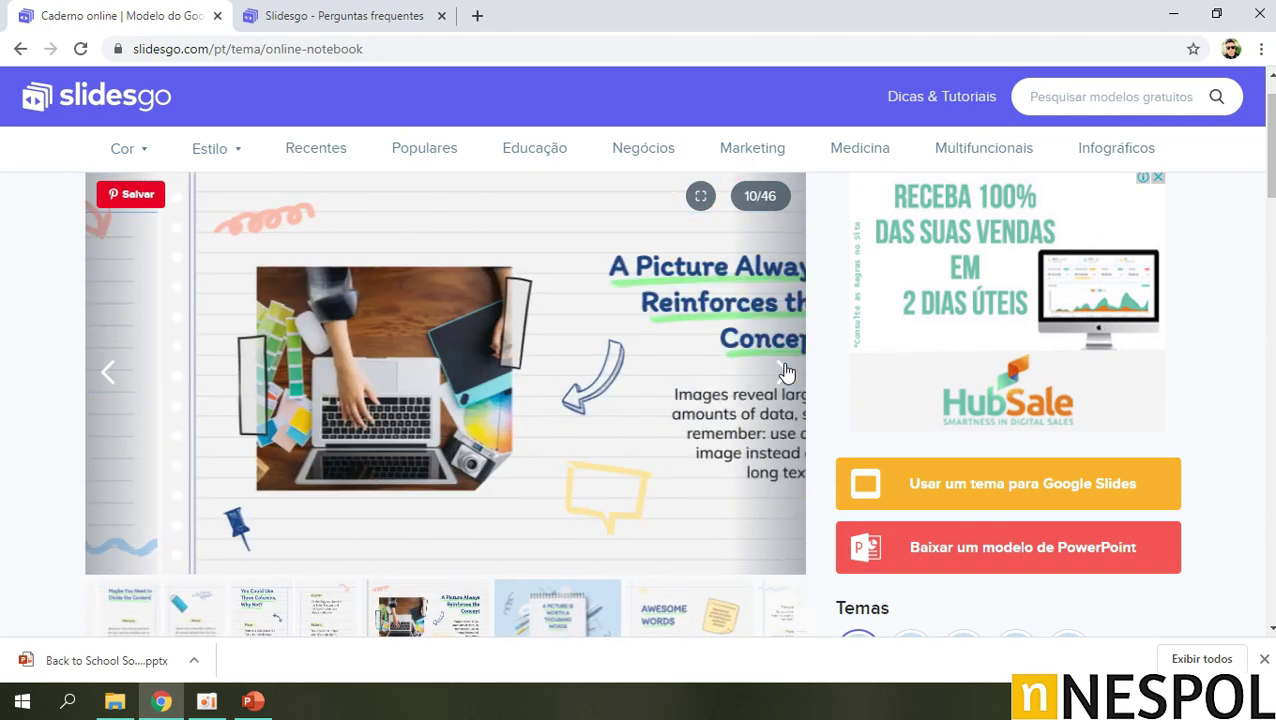
left_click(785, 371)
left_click(785, 371)
left_click(785, 371)
left_click(785, 371)
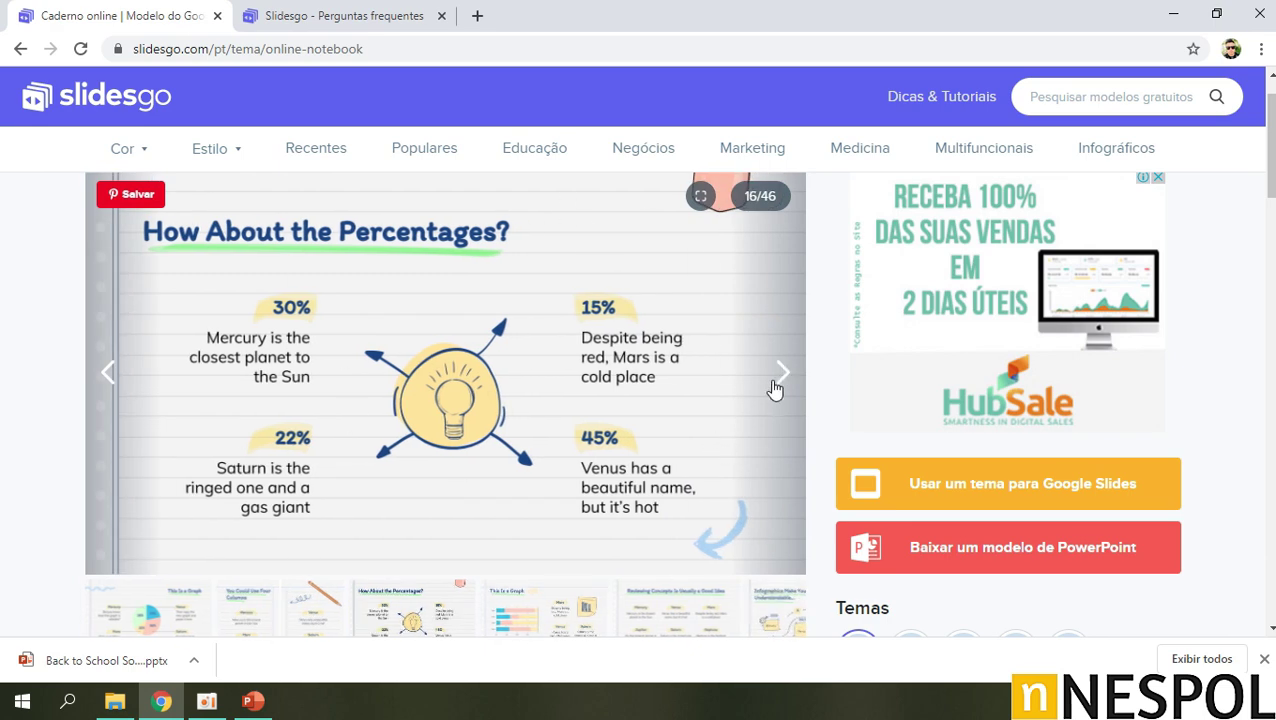
left_click(781, 378)
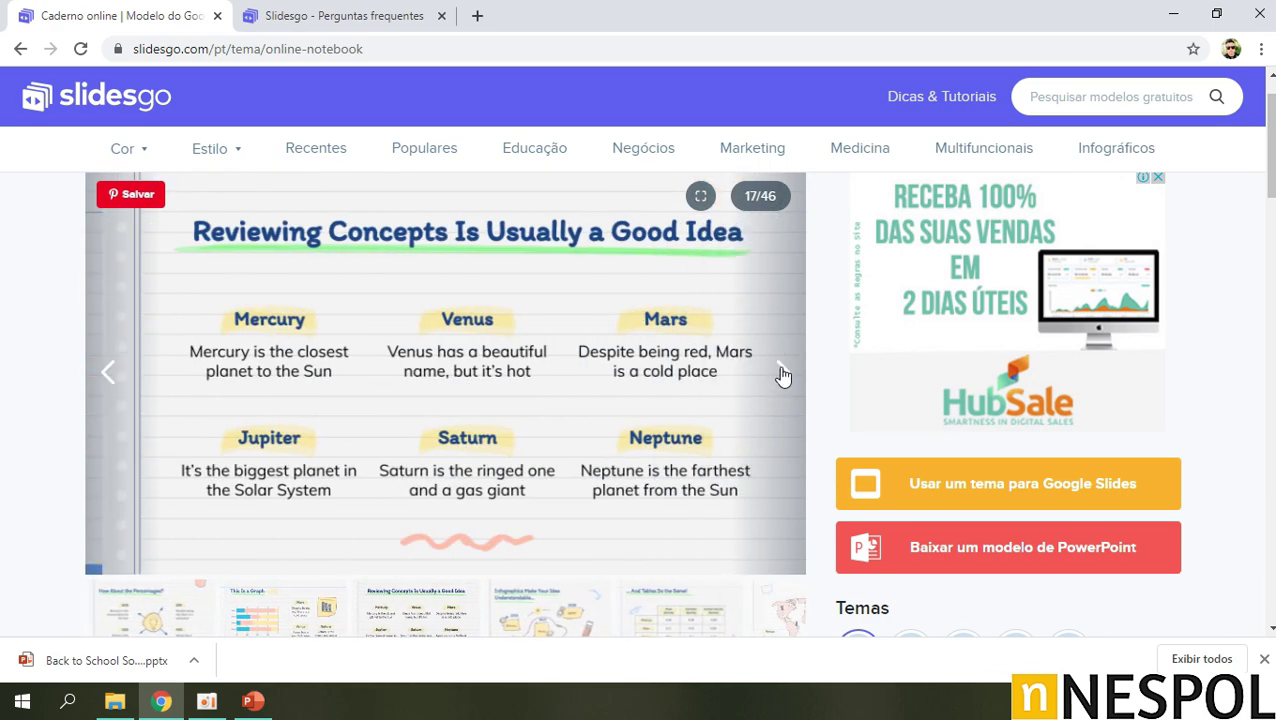
left_click(781, 378)
left_click(781, 378)
left_click(781, 378)
left_click(781, 378)
Advance to the big-number preview slide and download the template as a PowerPoint file.
left_click(783, 375)
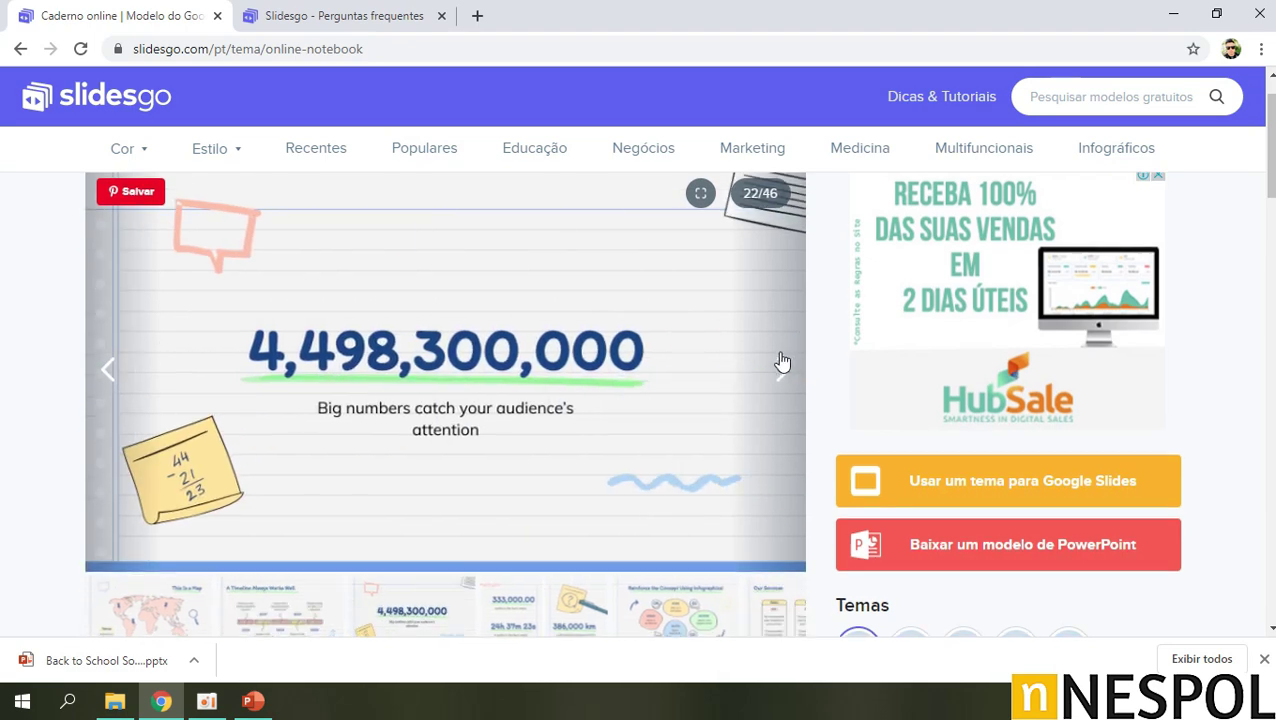
scroll(1040, 435, "down", 1)
left_click(1038, 435)
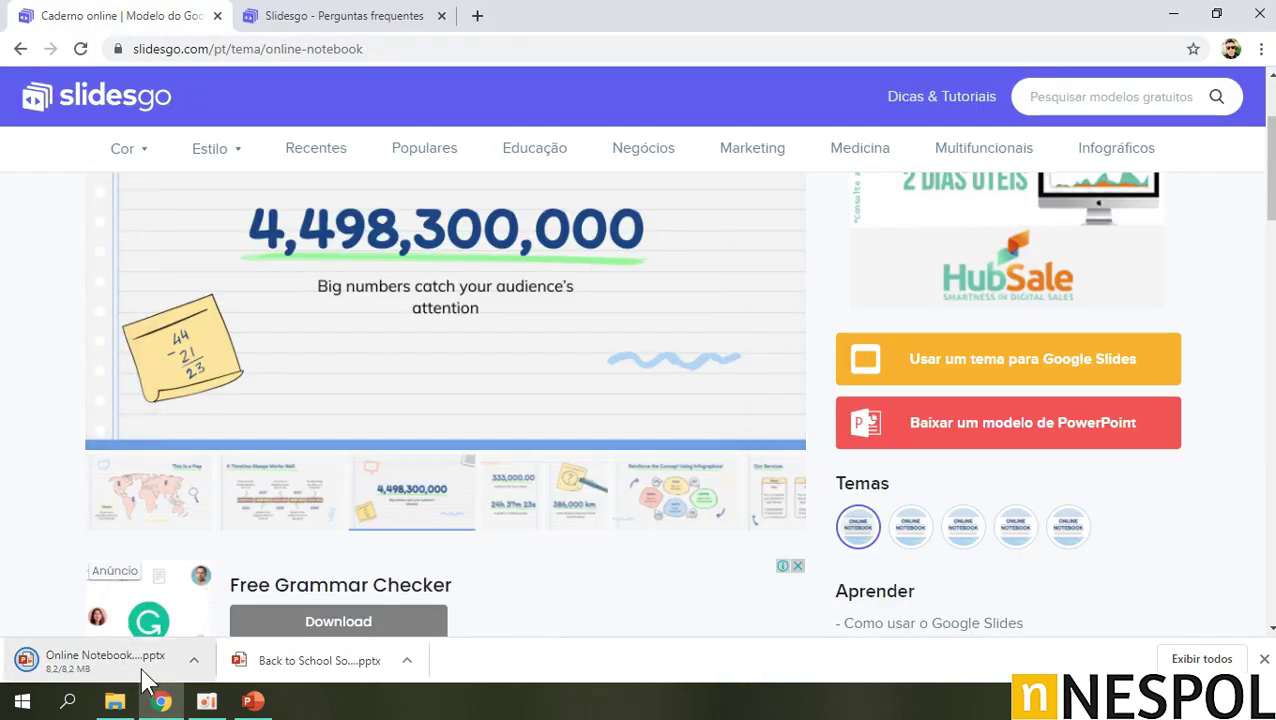
Open the downloaded Online Notebook deck and resize the title so INSCREVA-SE fits on one line.
left_click(143, 664)
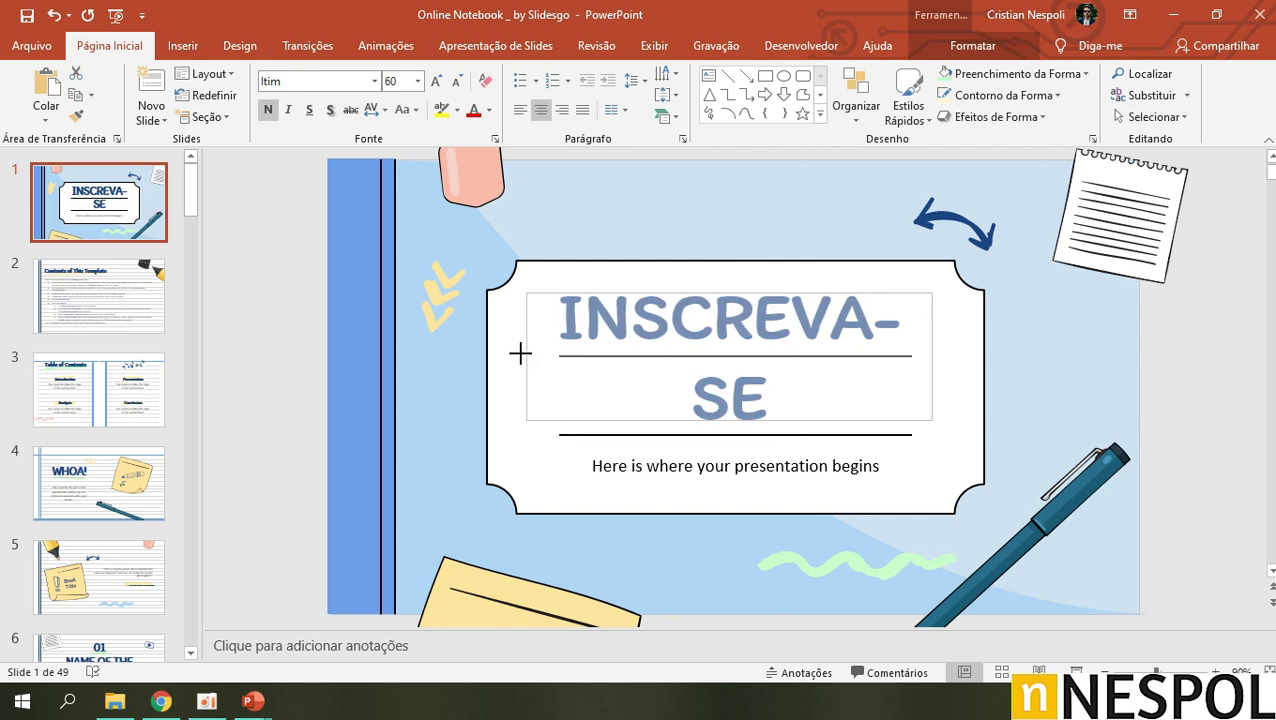
left_click_drag(538, 356, 498, 356)
left_click_drag(841, 295, 864, 259)
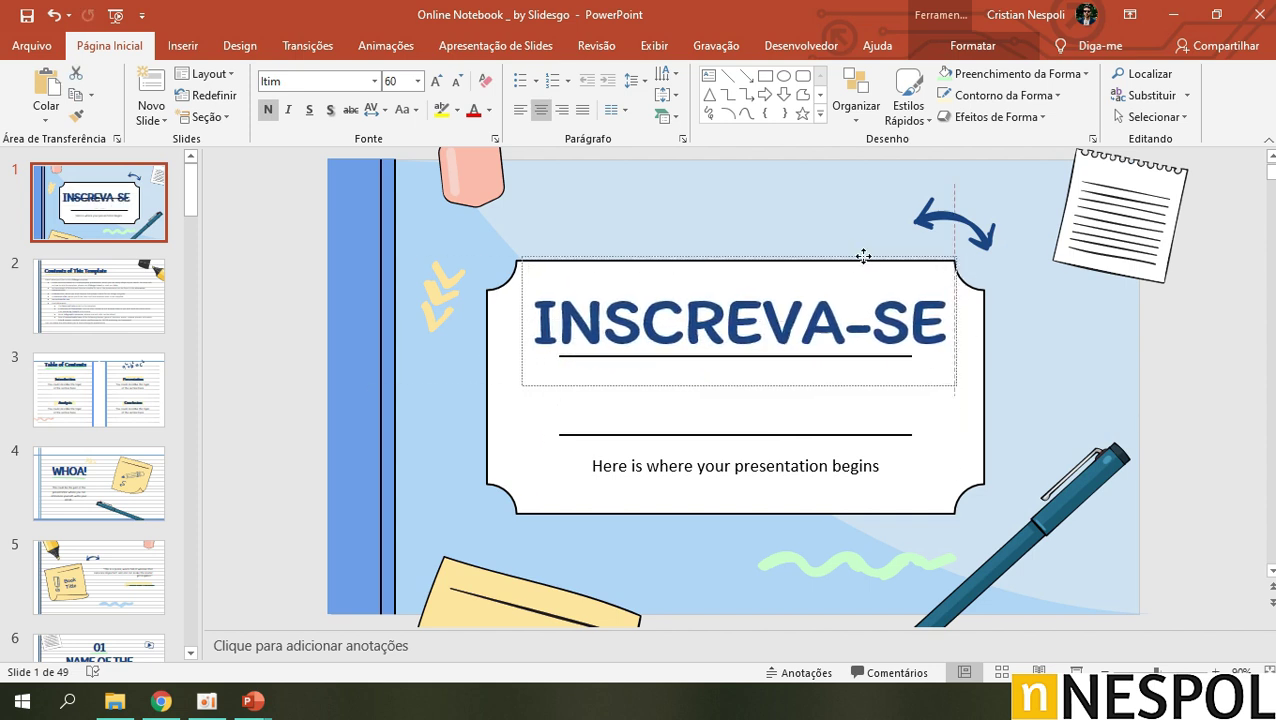
left_click(864, 436)
left_click(708, 465)
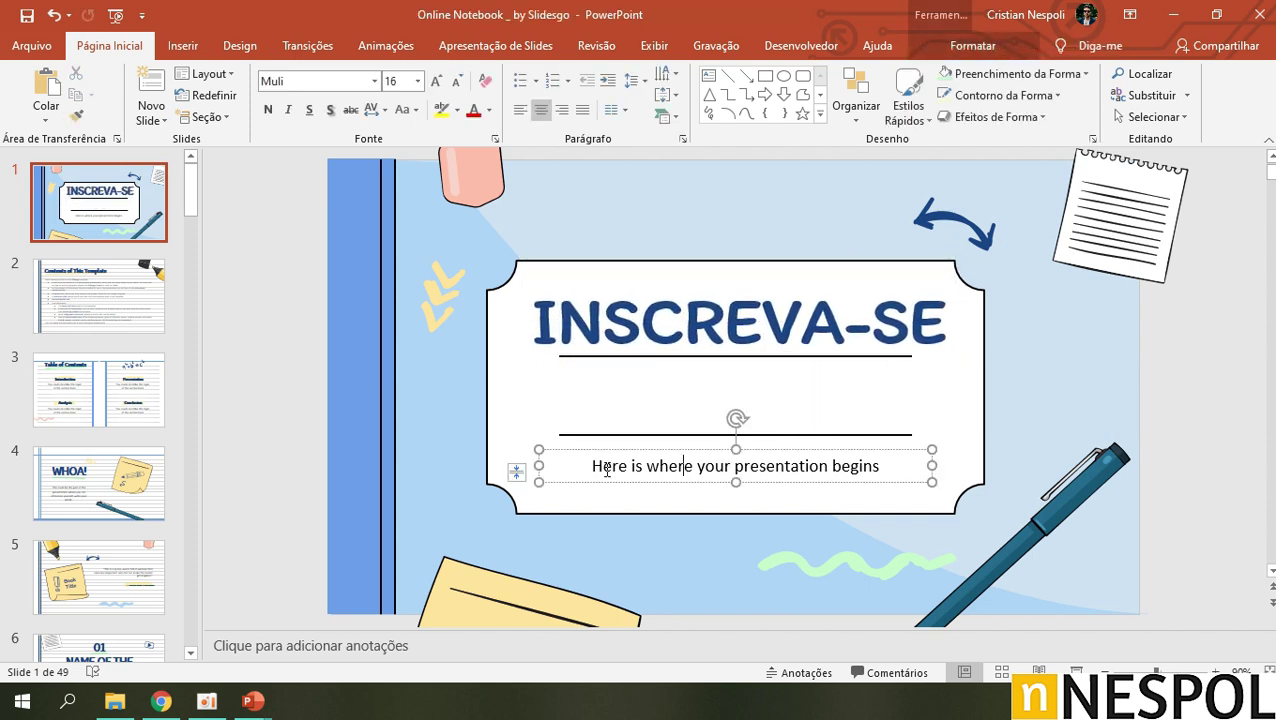
left_click_drag(590, 466, 849, 467)
type("WWW,B")
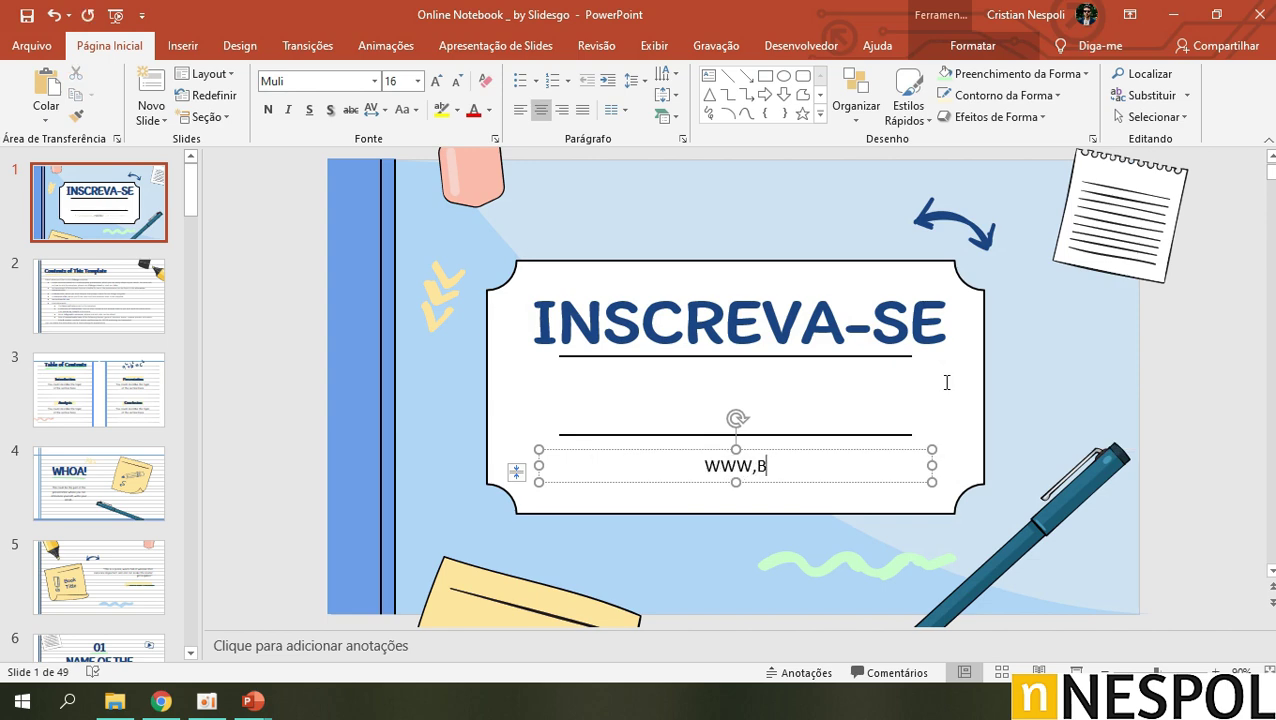
key("BackSpace")
key("BackSpace")
type(".NESPOL.COM.BR")
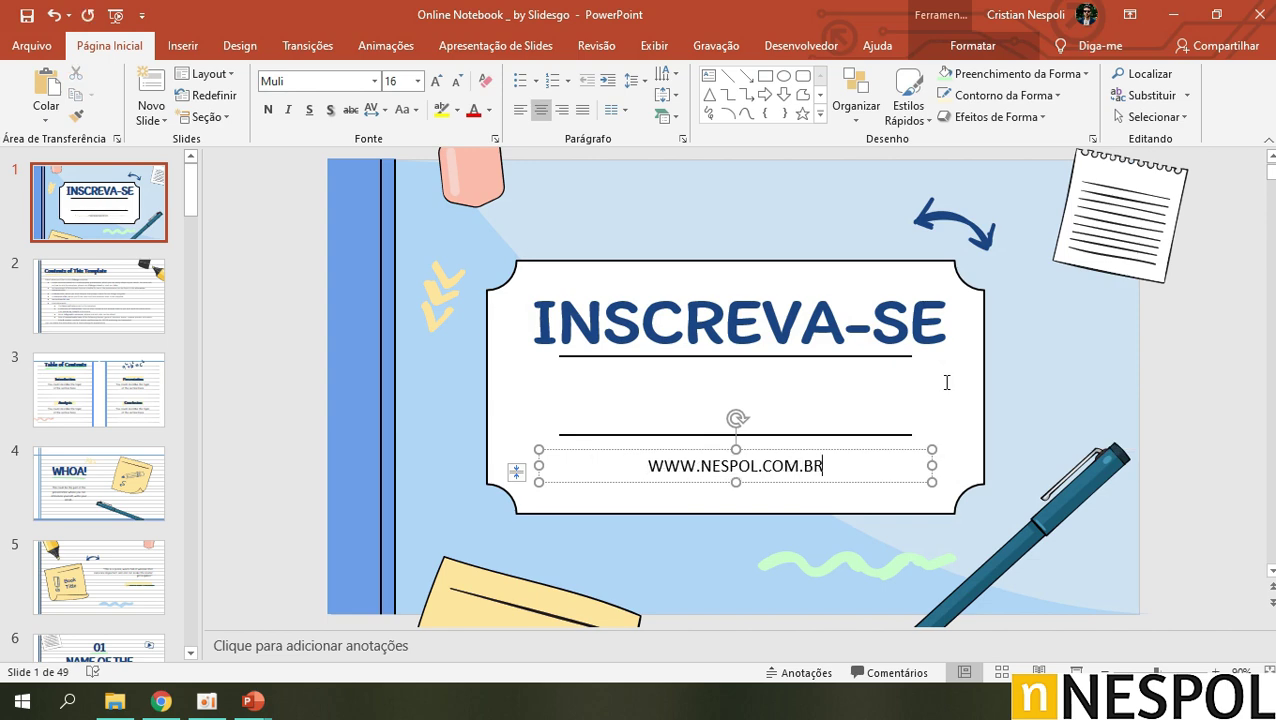
Browse slides 2 to 4 and the thumbnail list, then return to the Slidesgo page.
left_click(122, 300)
left_click(140, 395)
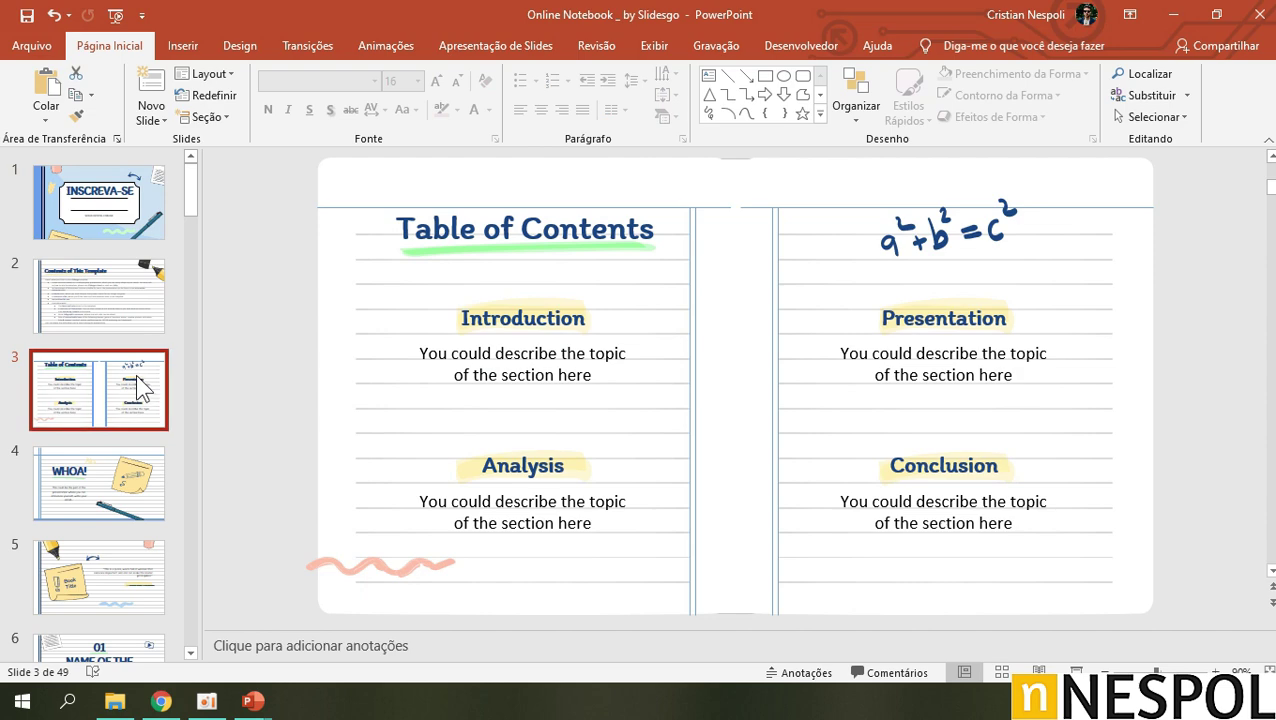
left_click(140, 440)
scroll(510, 383, "down", 1)
scroll(78, 379, "down", 1)
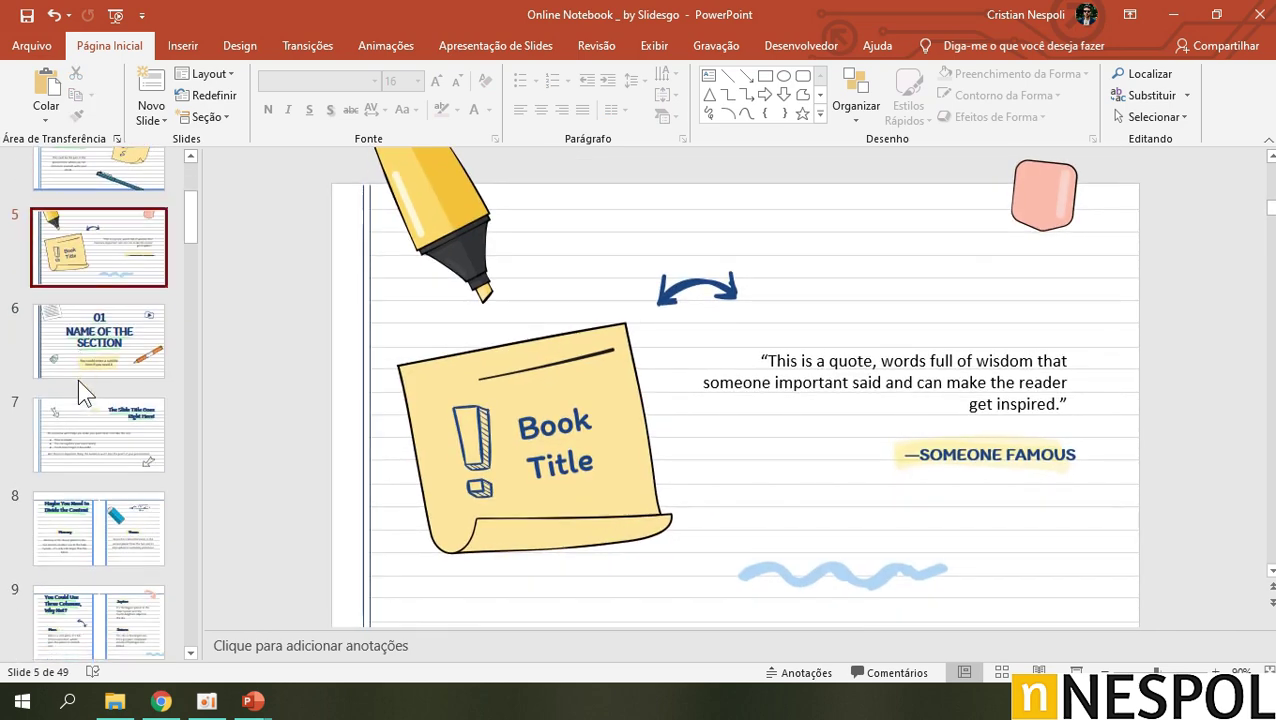
scroll(83, 383, "down", 4)
scroll(83, 383, "down", 5)
scroll(83, 383, "down", 2)
left_click_drag(197, 340, 209, 514)
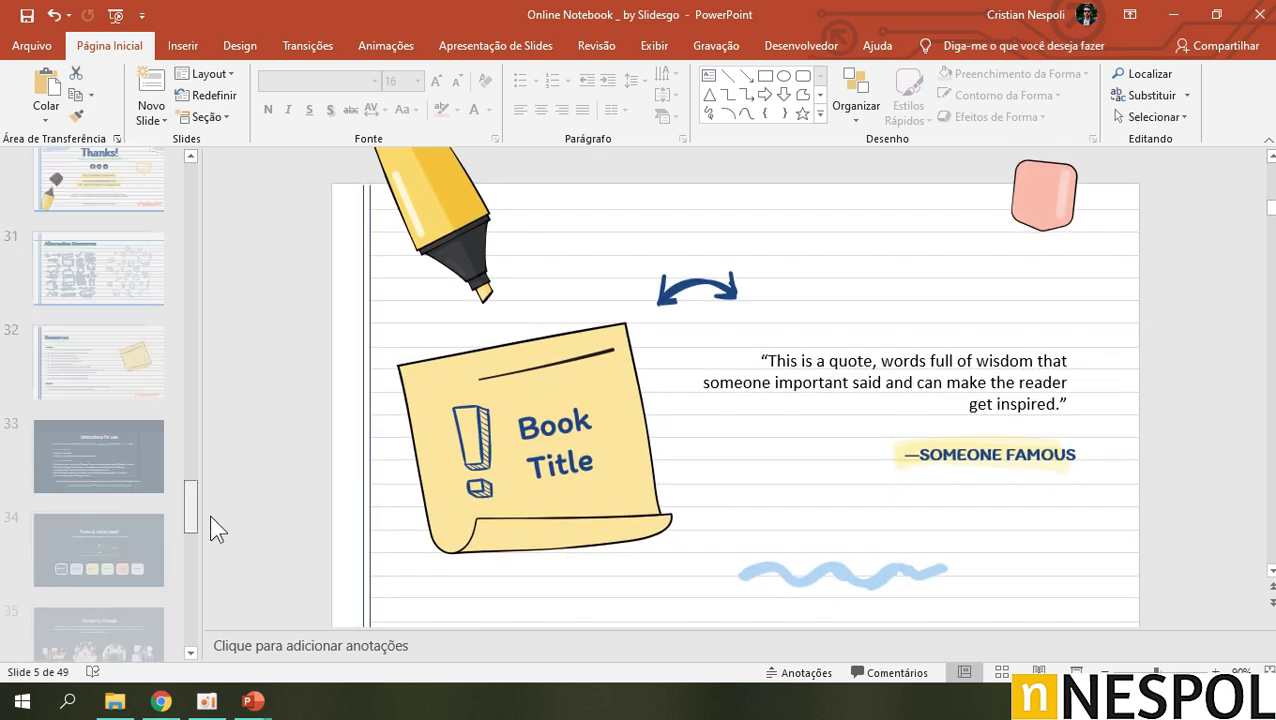
left_click(161, 701)
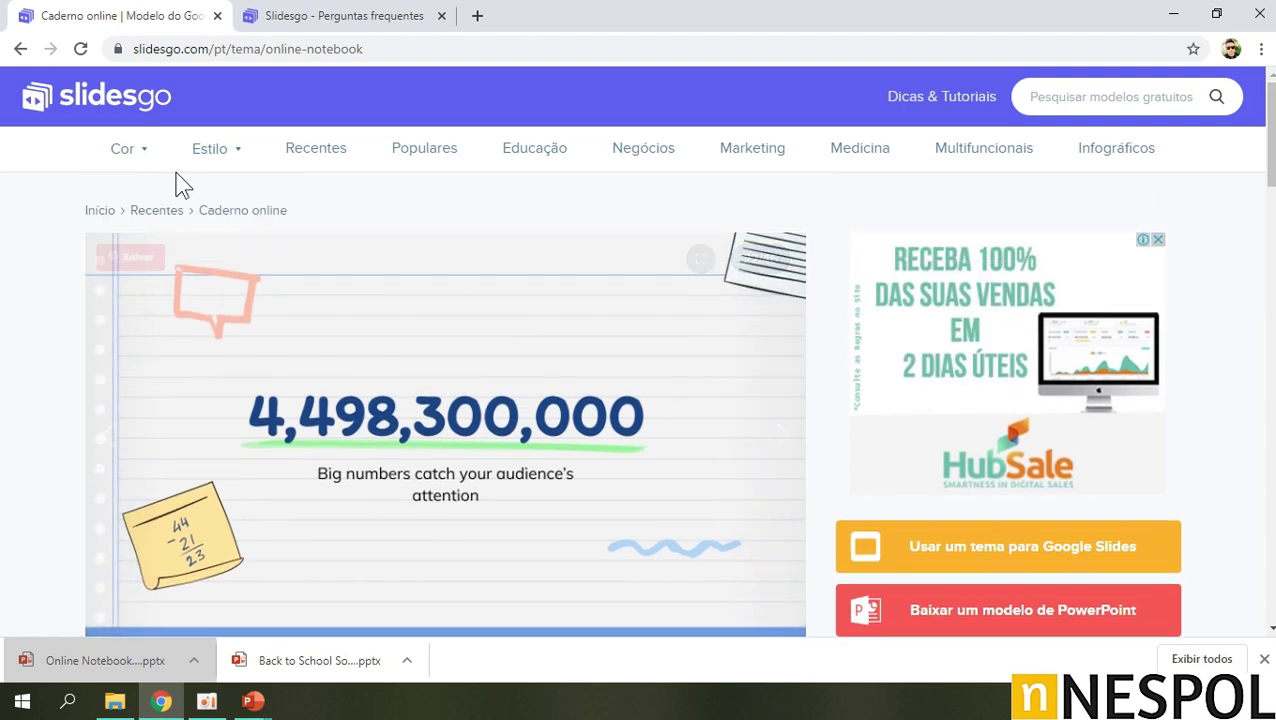
Go to the Slidesgo home page via the logo, close the downloads bar, and scroll down.
mouse_move(196, 153)
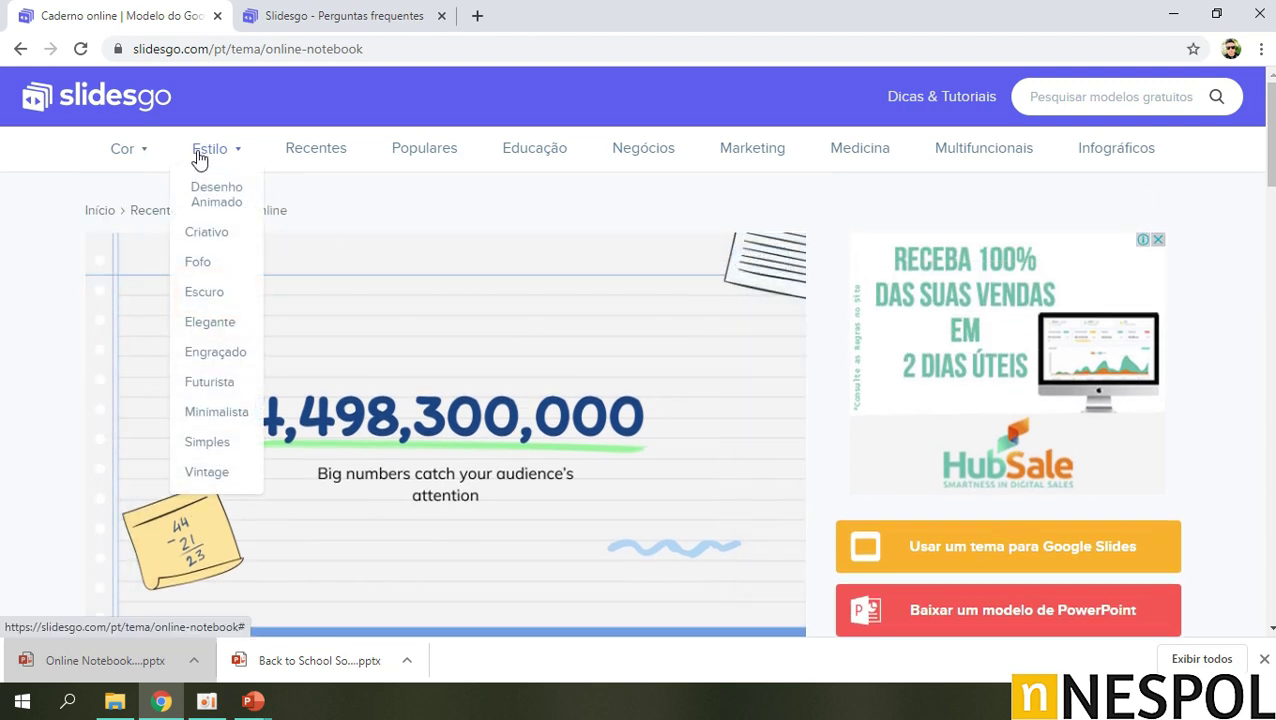
left_click(146, 106)
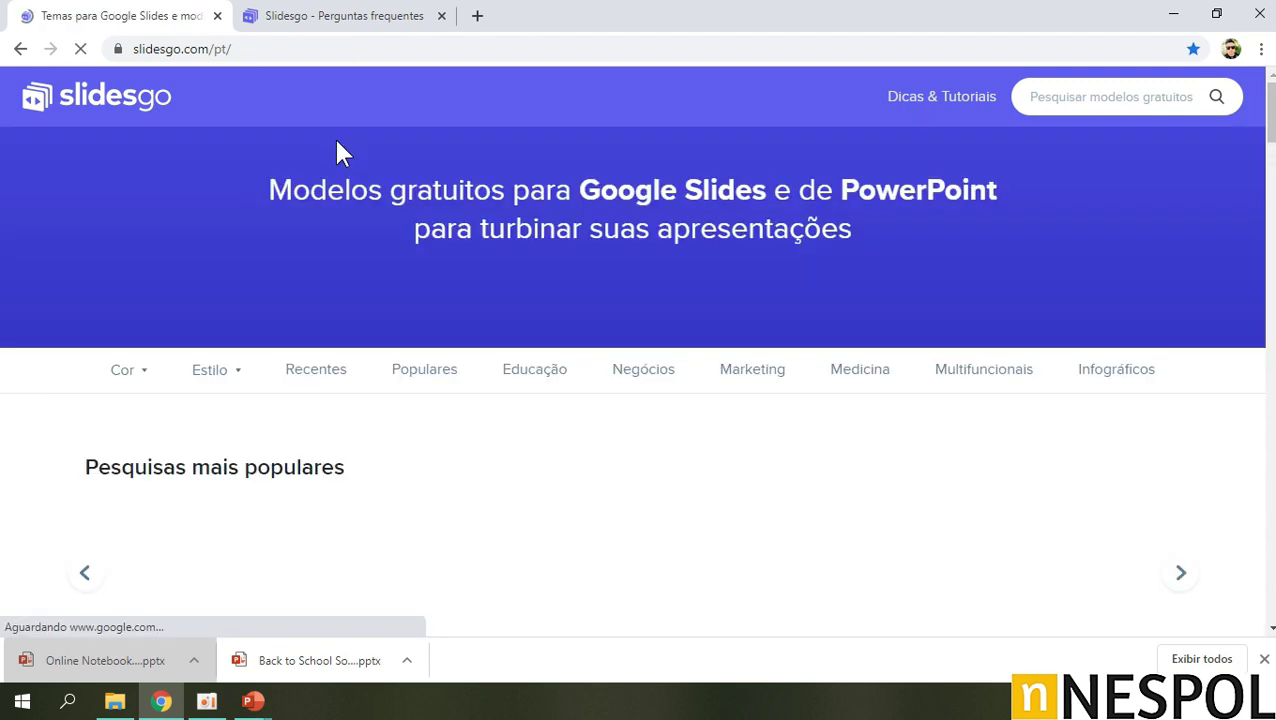
scroll(966, 497, "down", 2)
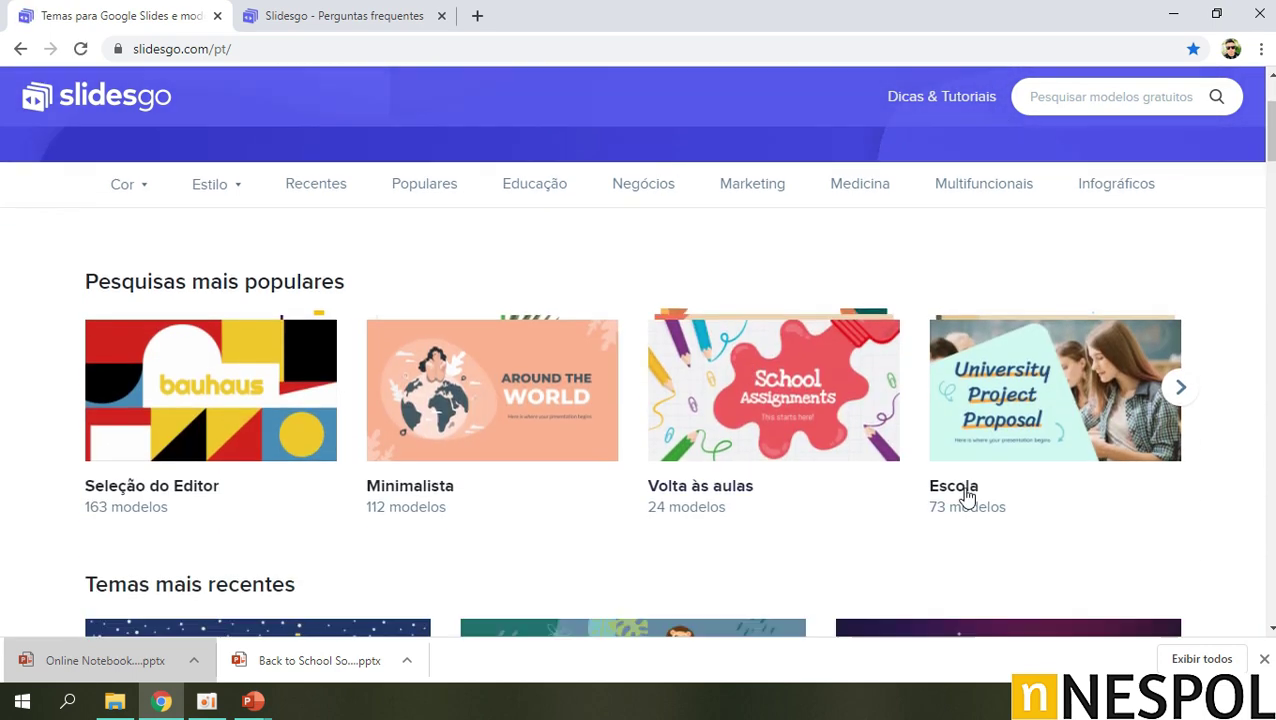
left_click(1263, 659)
scroll(777, 456, "down", 2)
scroll(683, 421, "down", 2)
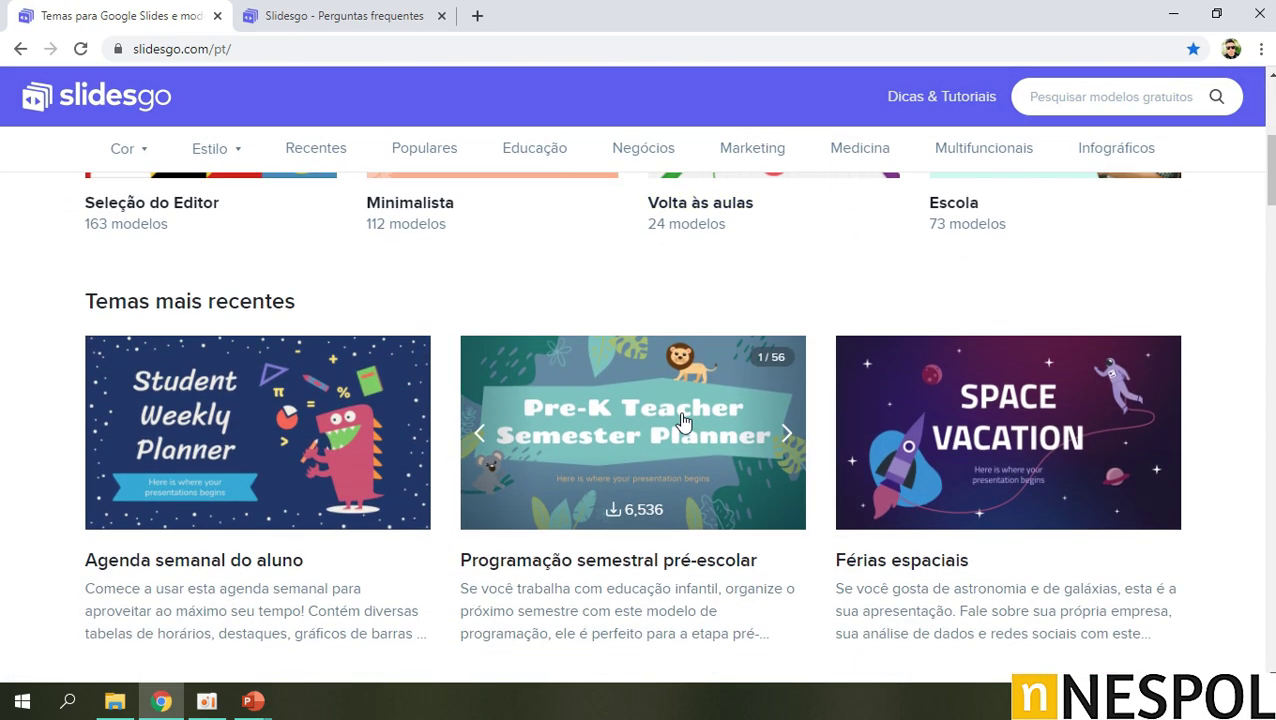
Bring the Online Notebook deck to the front, show the Gravação tab, and scroll down the thumbnails.
mouse_move(293, 698)
left_click(316, 675)
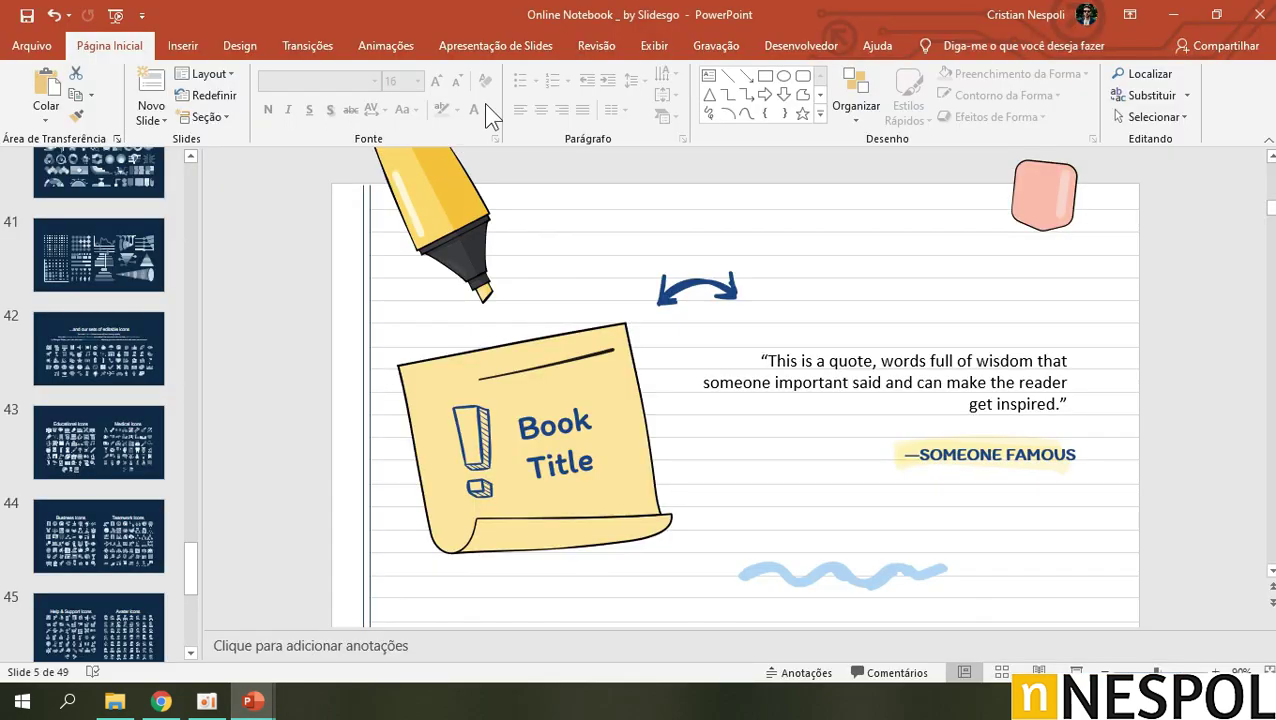
left_click(701, 50)
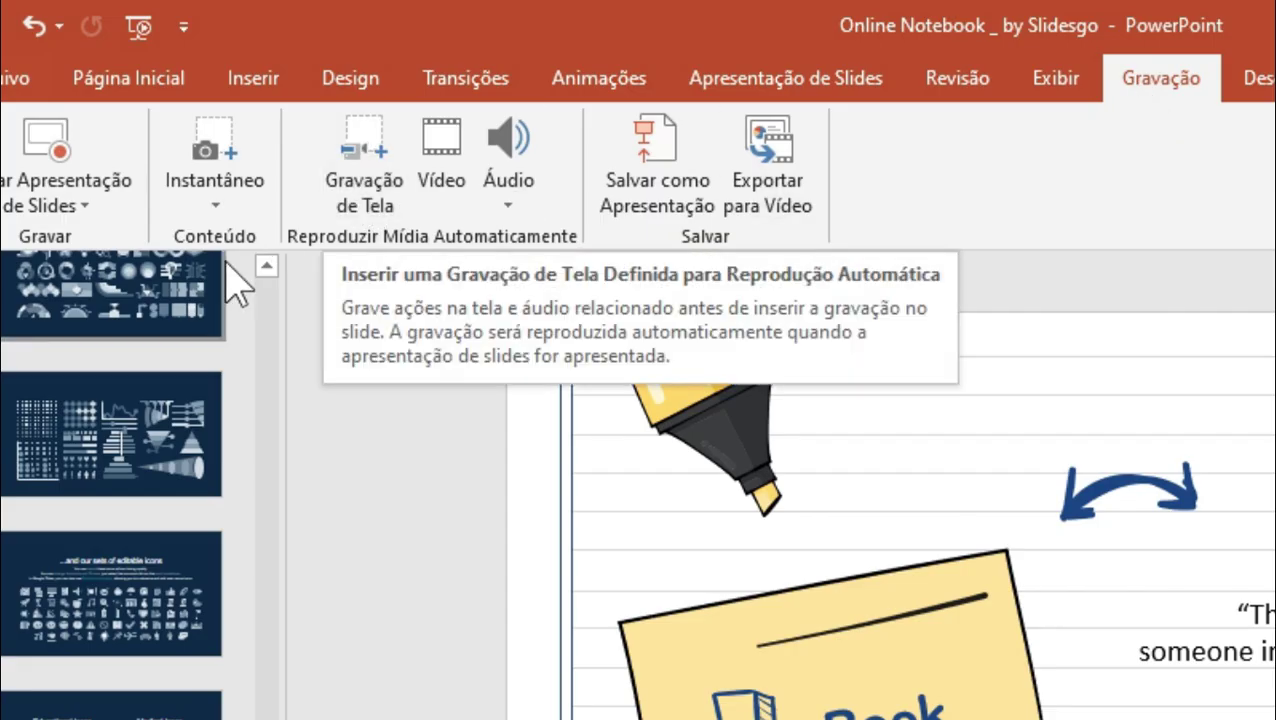
scroll(128, 541, "down", 2)
scroll(179, 583, "down", 2)
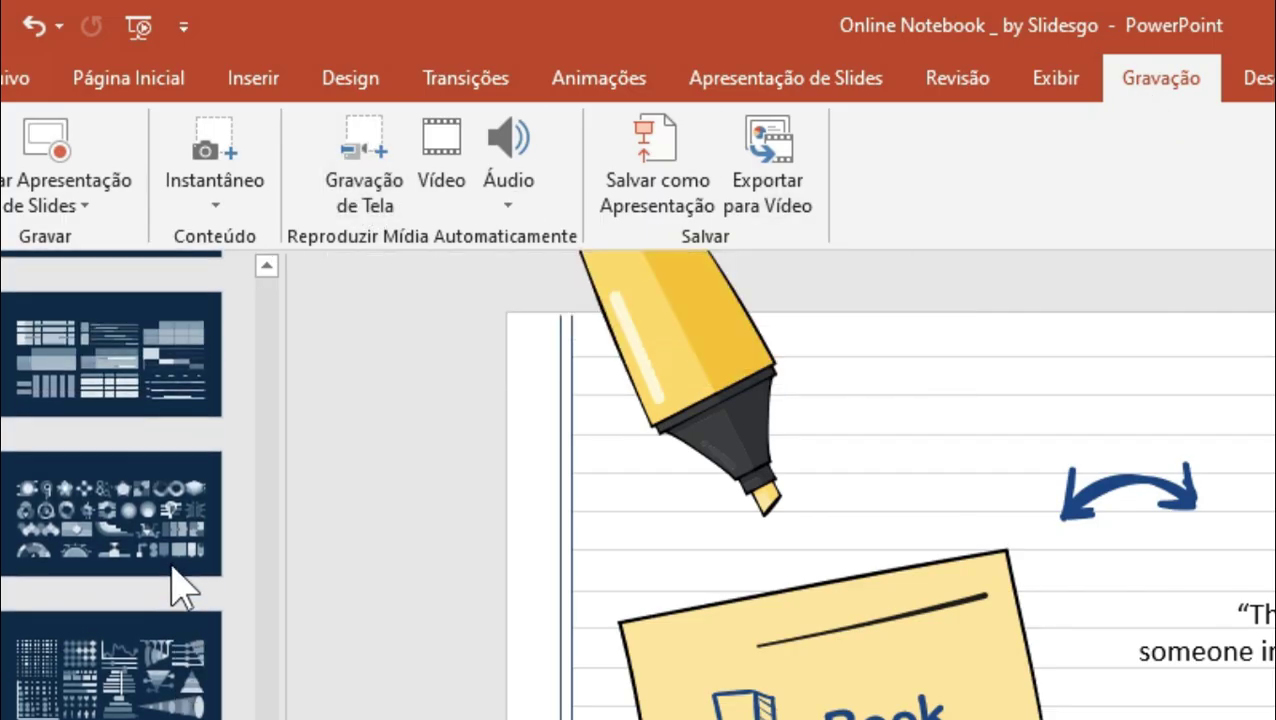
scroll(172, 585, "down", 2)
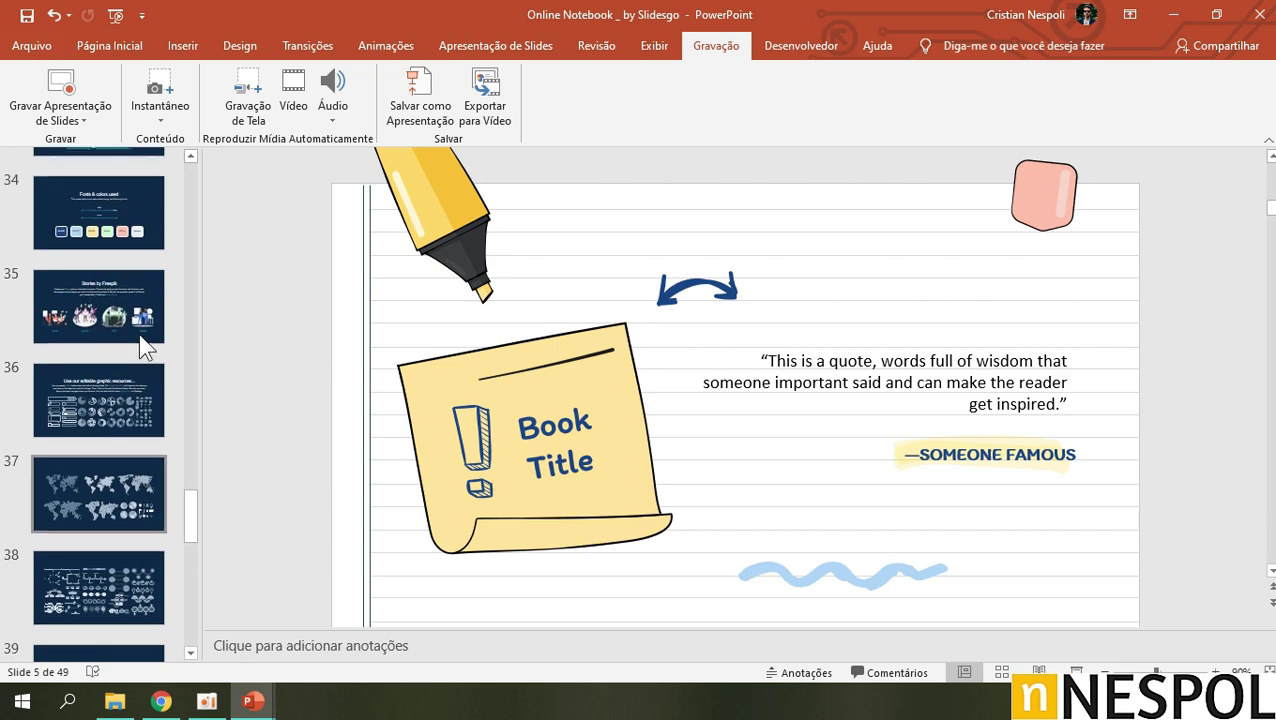
scroll(137, 342, "down", 3)
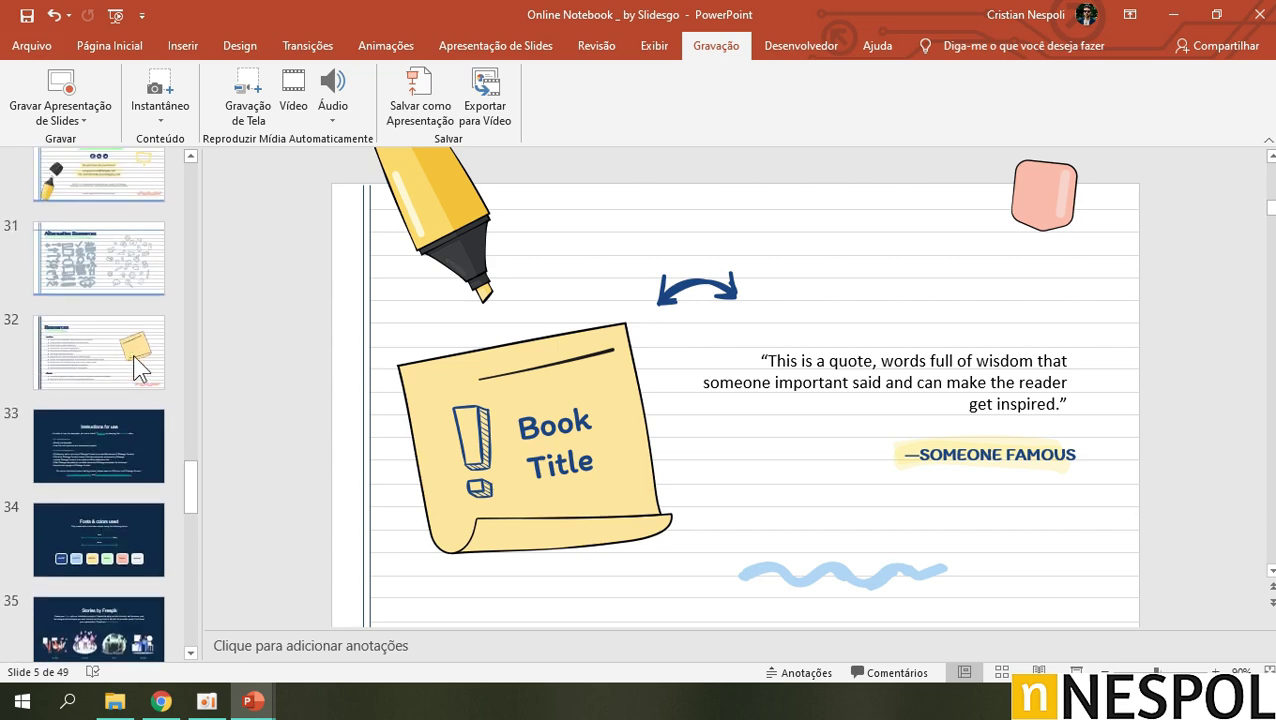
scroll(110, 450, "down", 3)
Step back through slides 32 to 22 and open slide 20, This Is a Map.
left_click(105, 496)
left_click(119, 420)
left_click(124, 337)
scroll(125, 400, "up", 2)
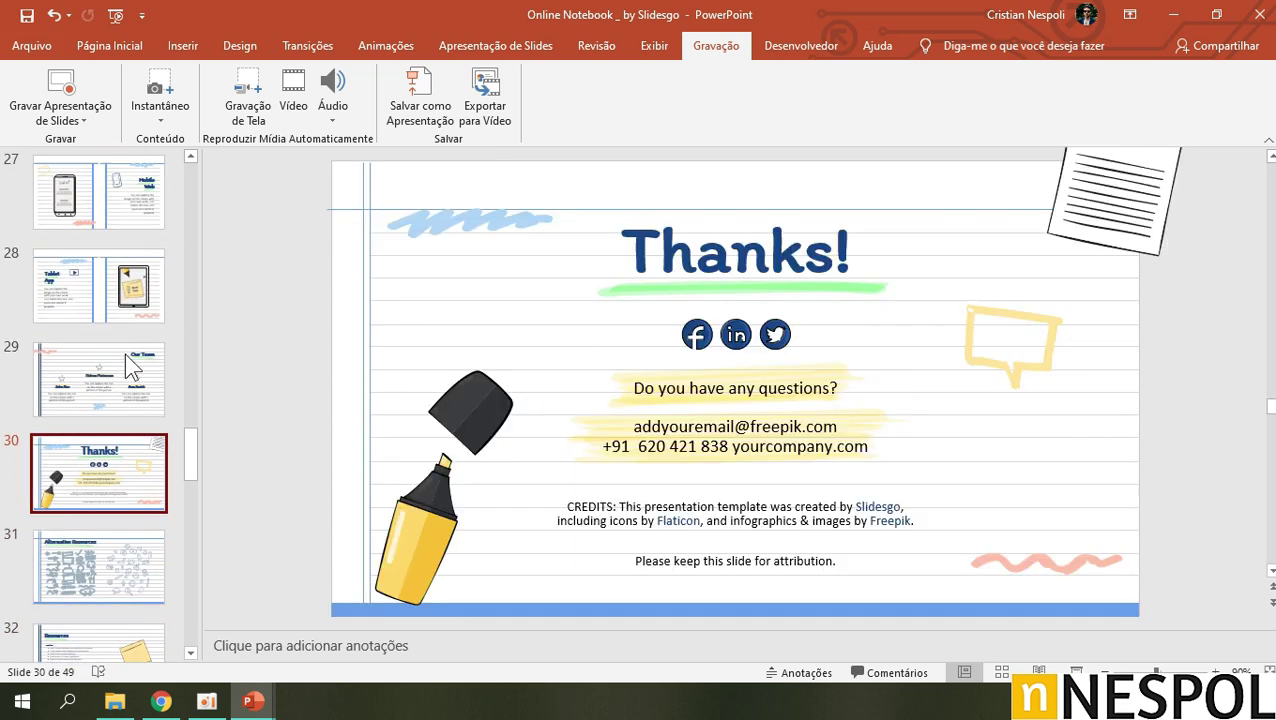
scroll(127, 450, "up", 1)
left_click(128, 510)
left_click(128, 460)
scroll(120, 490, "up", 1)
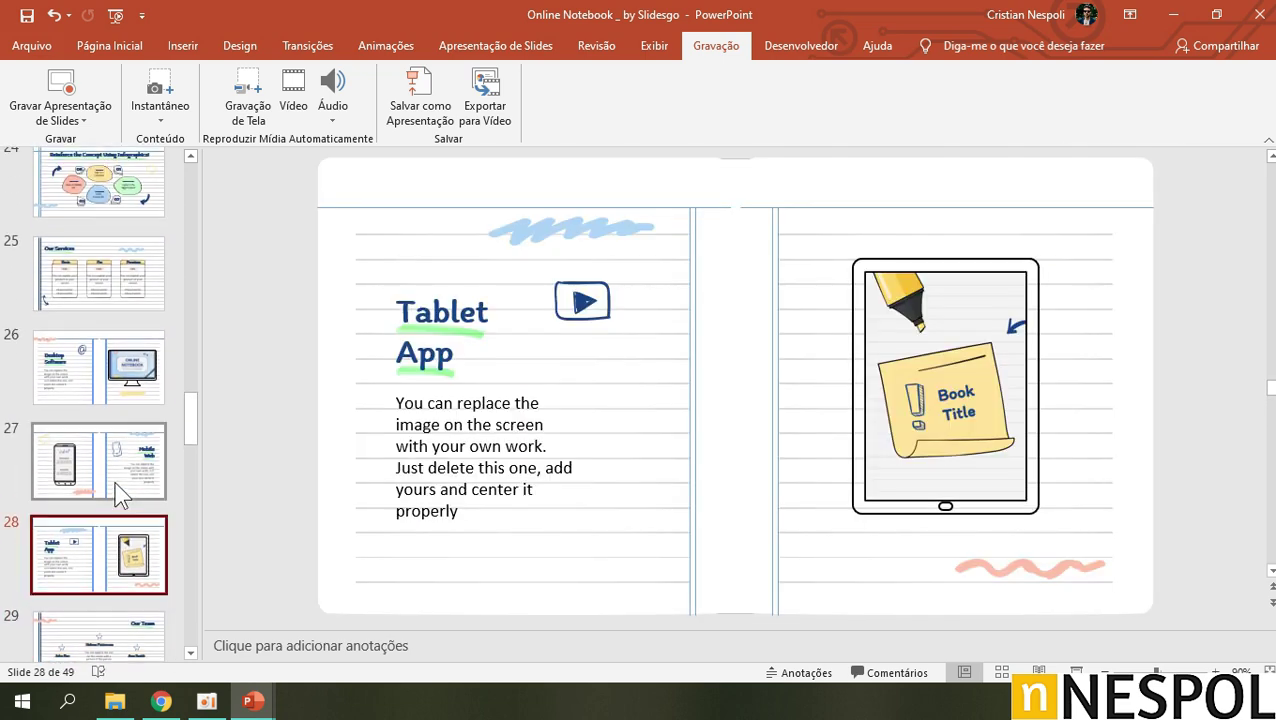
left_click(120, 400)
scroll(122, 405, "up", 2)
scroll(120, 405, "up", 2)
left_click(120, 460)
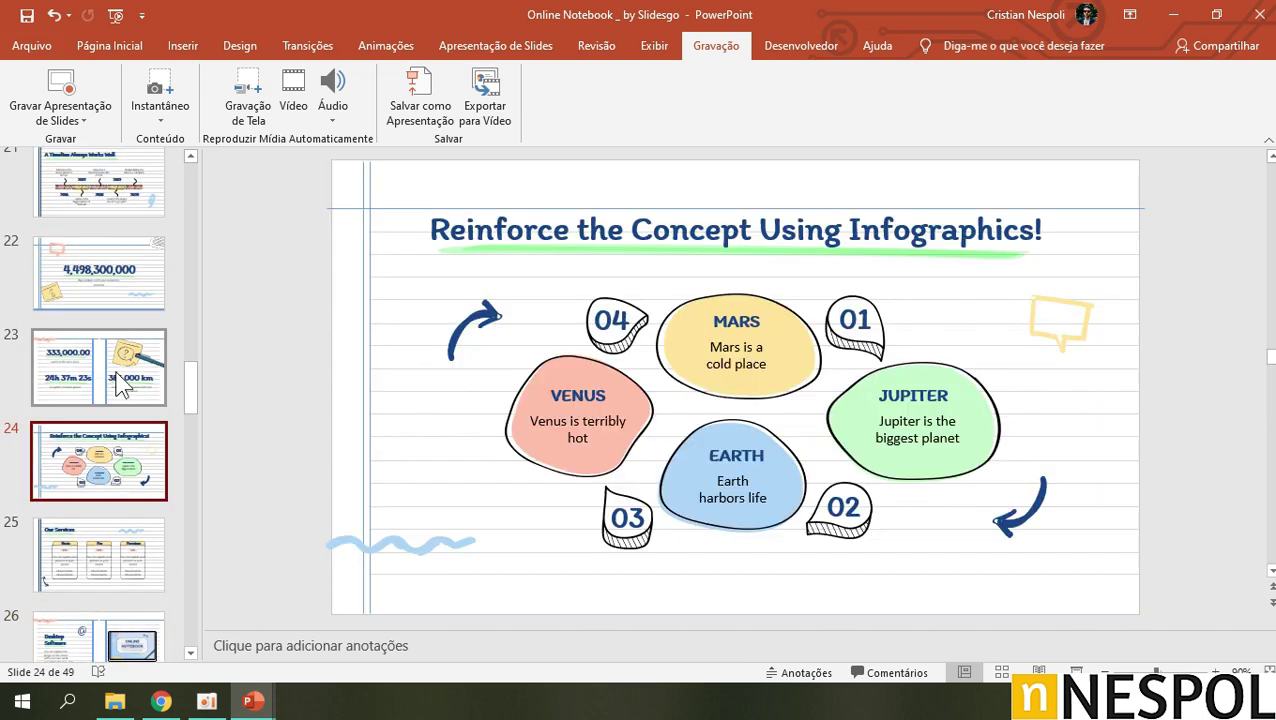
left_click(120, 380)
scroll(119, 390, "up", 2)
left_click(121, 422)
scroll(128, 445, "up", 2)
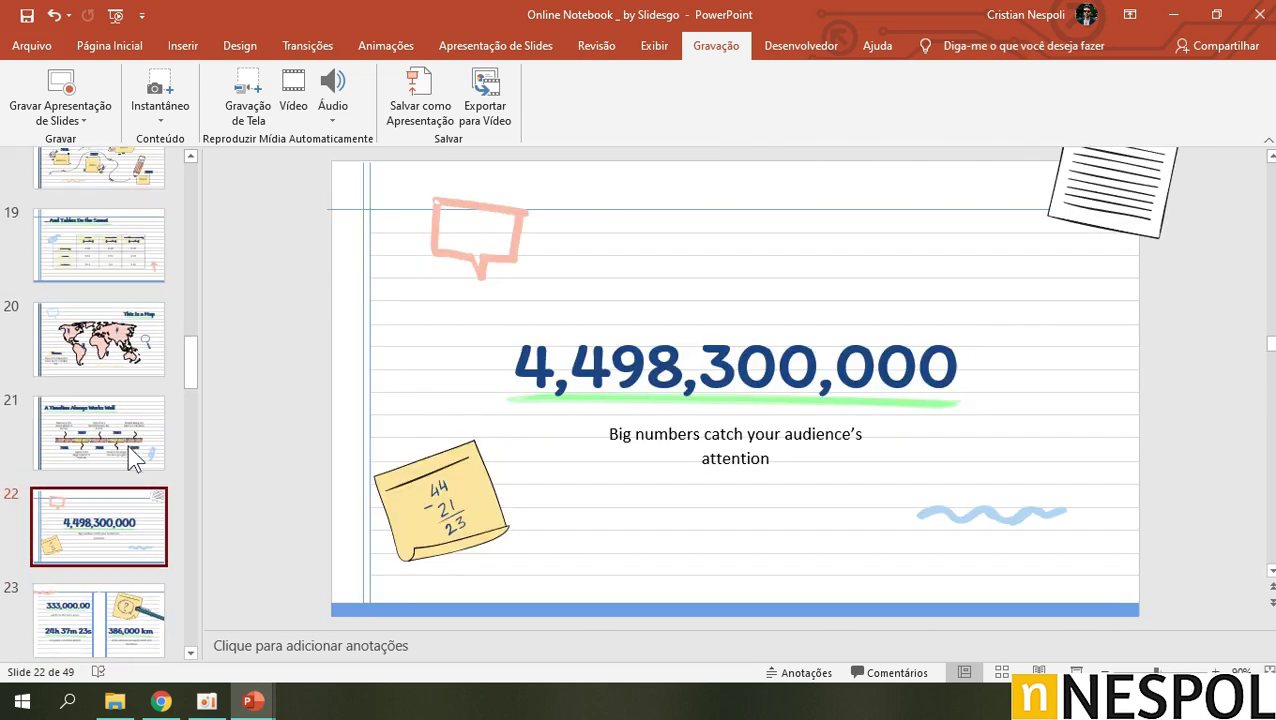
left_click(158, 370)
scroll(158, 370, "up", 1)
Nudge the South America pushpin slightly left and move the North America pushpin higher.
left_click(640, 440)
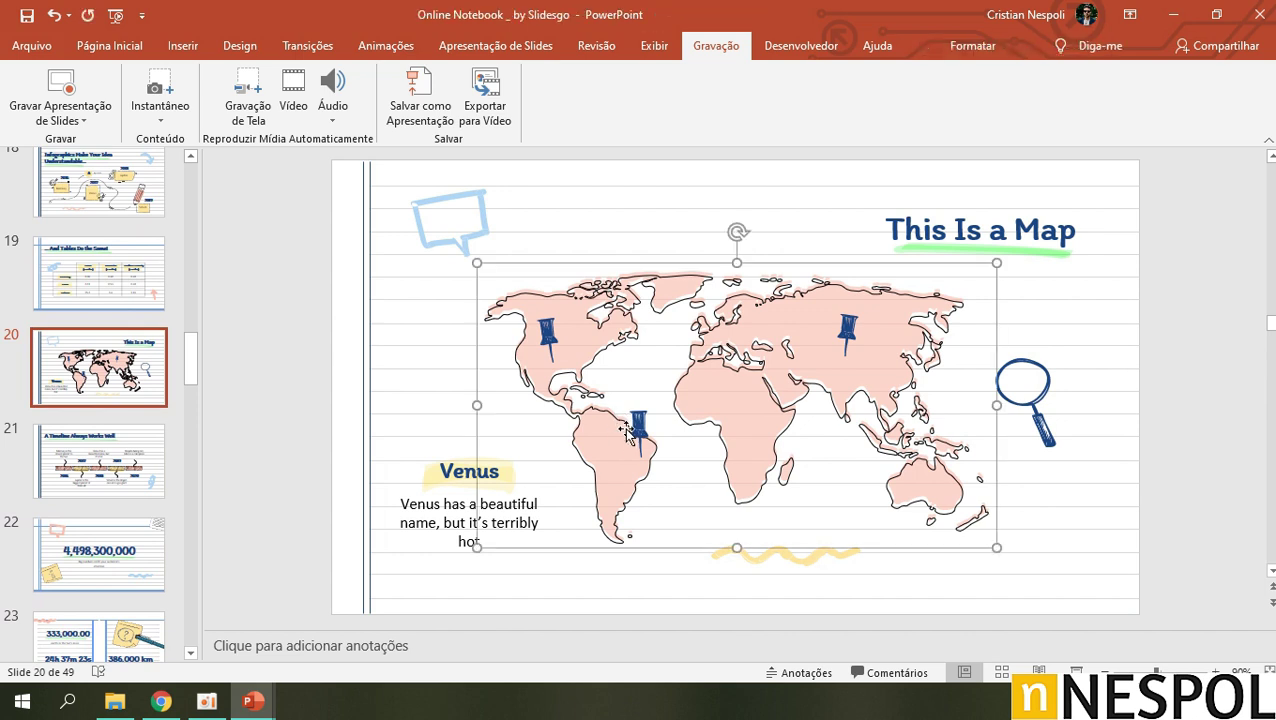
left_click(642, 443)
left_click_drag(640, 432, 635, 434)
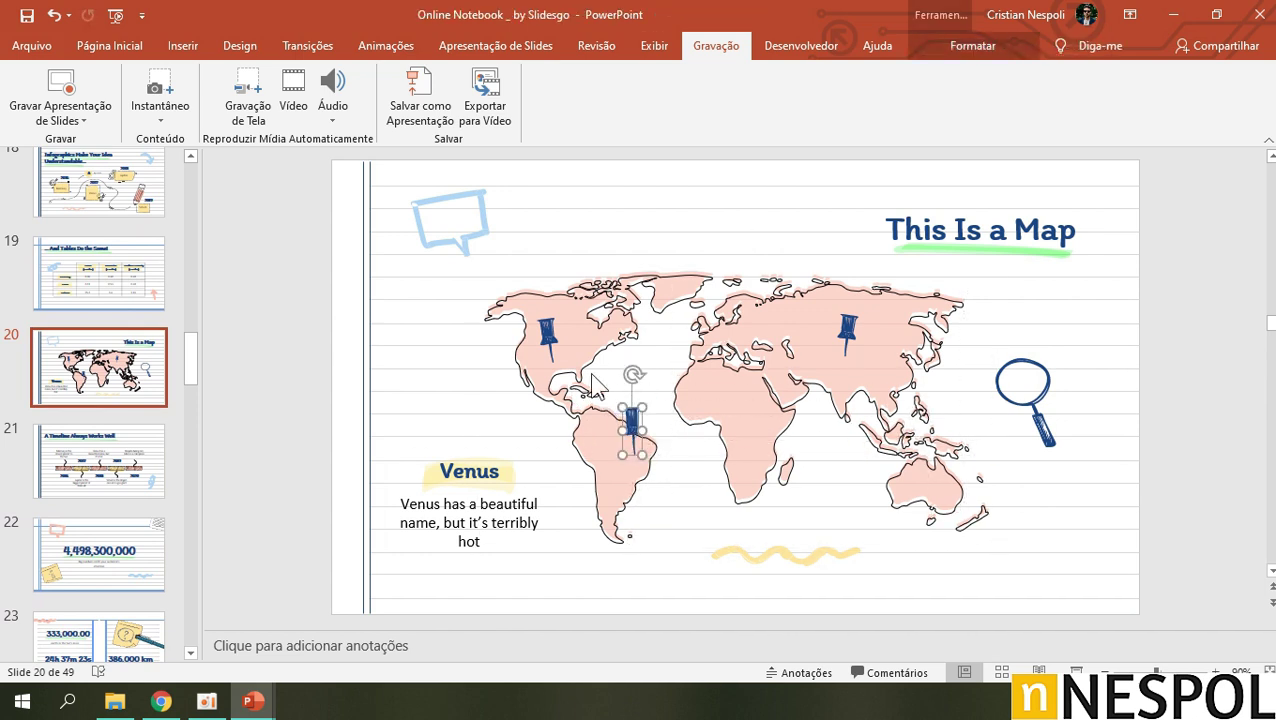
left_click(549, 336)
left_click_drag(549, 340, 544, 294)
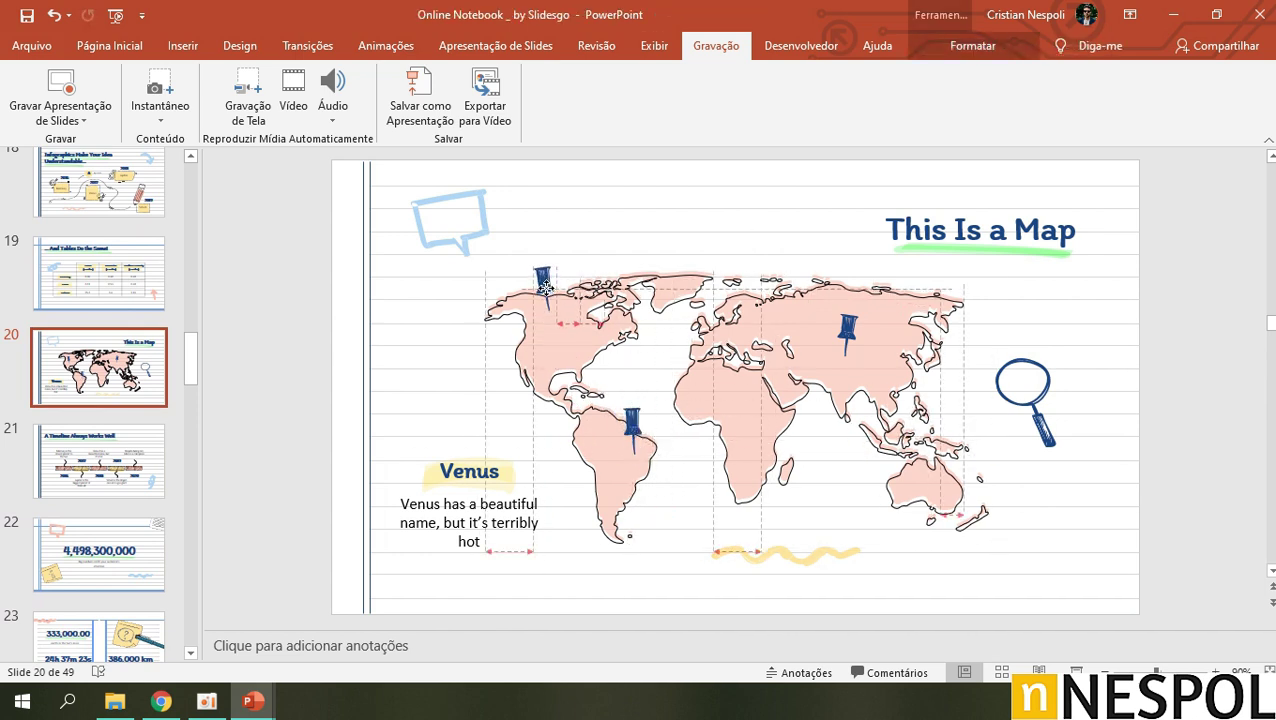
Select the Asia pushpin, then select the 'This Is a Map' title text.
left_click(850, 332)
left_click(900, 243)
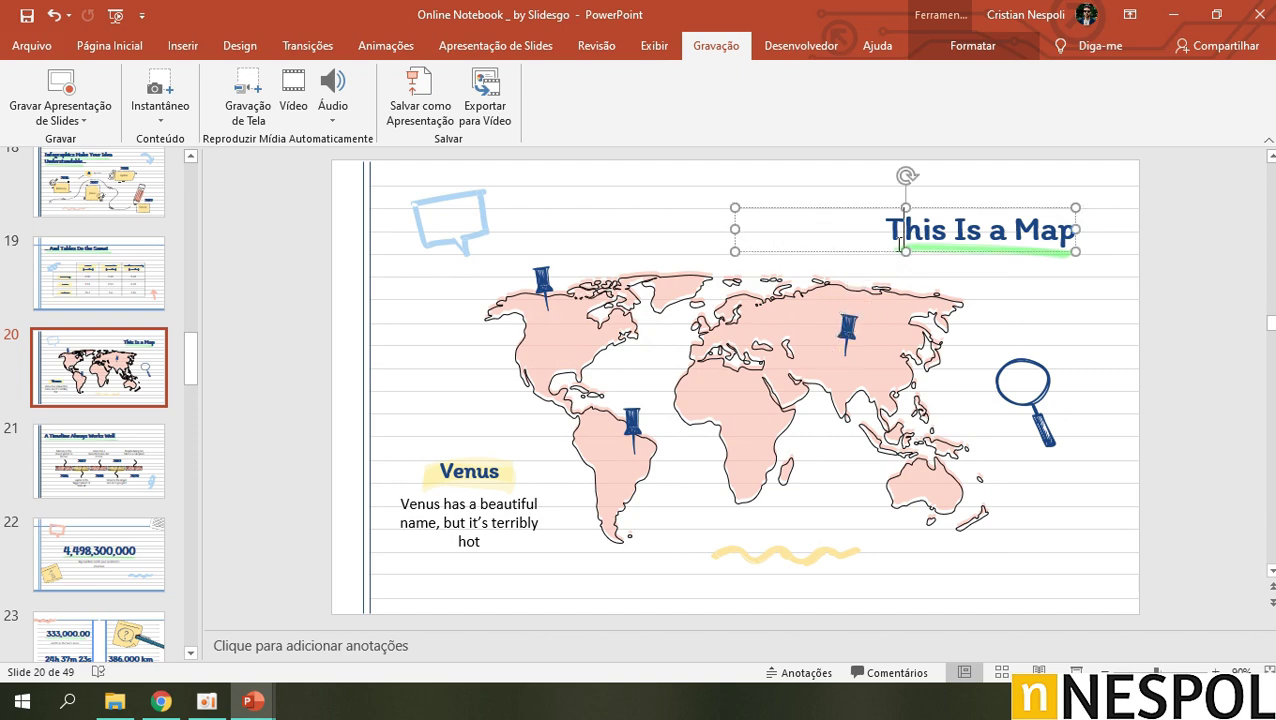
left_click_drag(886, 229, 1099, 233)
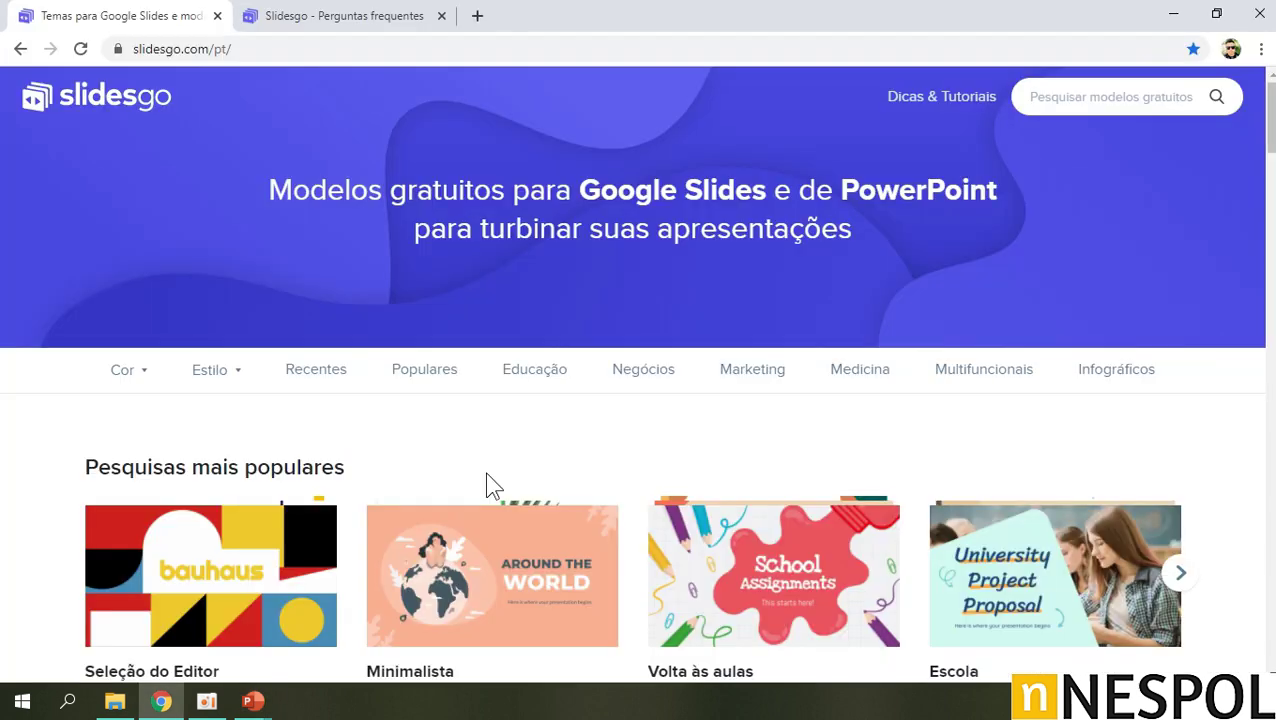